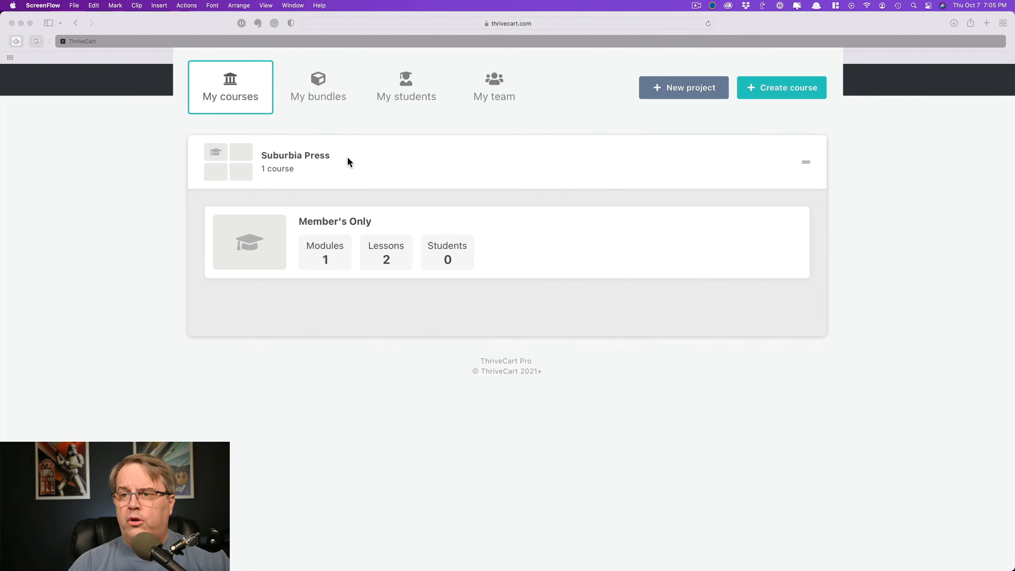
View the bundles, students and team pages, and return to the course list.
left_click(313, 90)
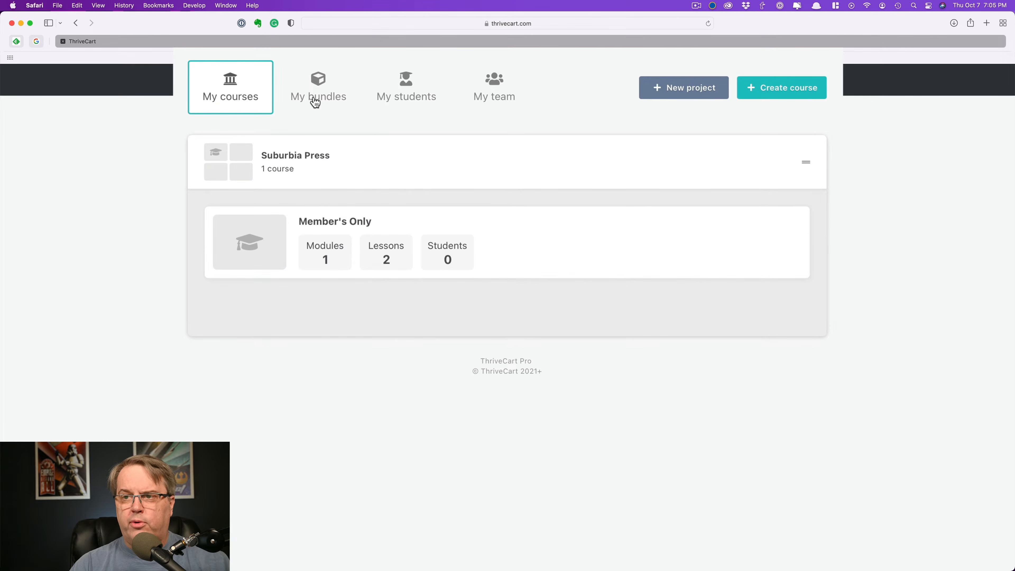
left_click(314, 98)
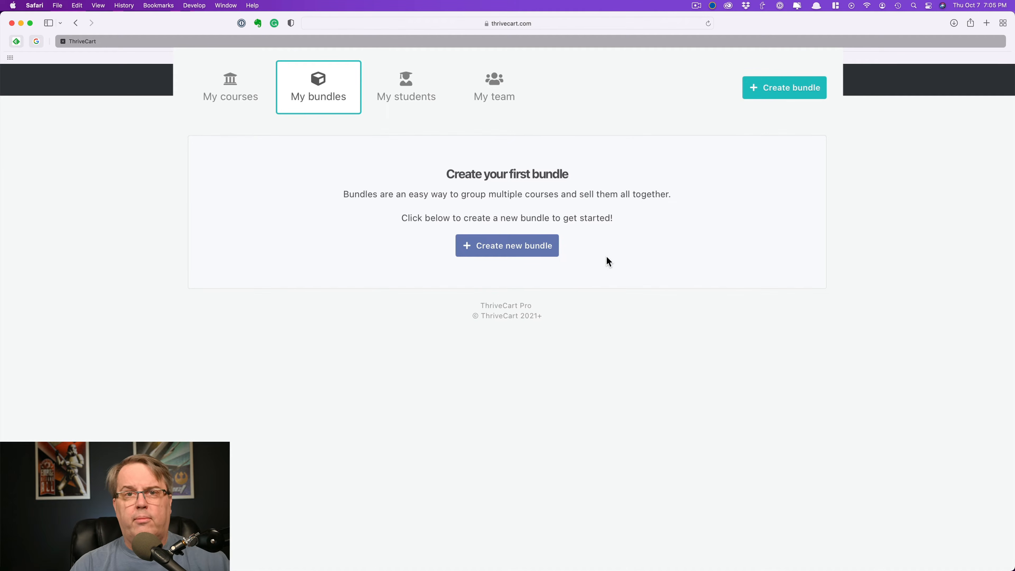
left_click(410, 86)
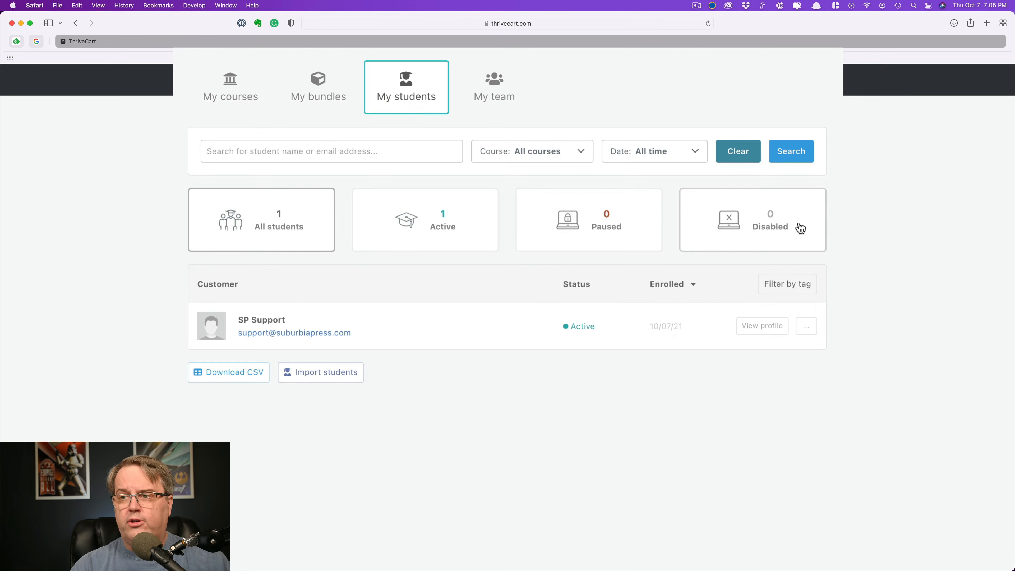
left_click(501, 89)
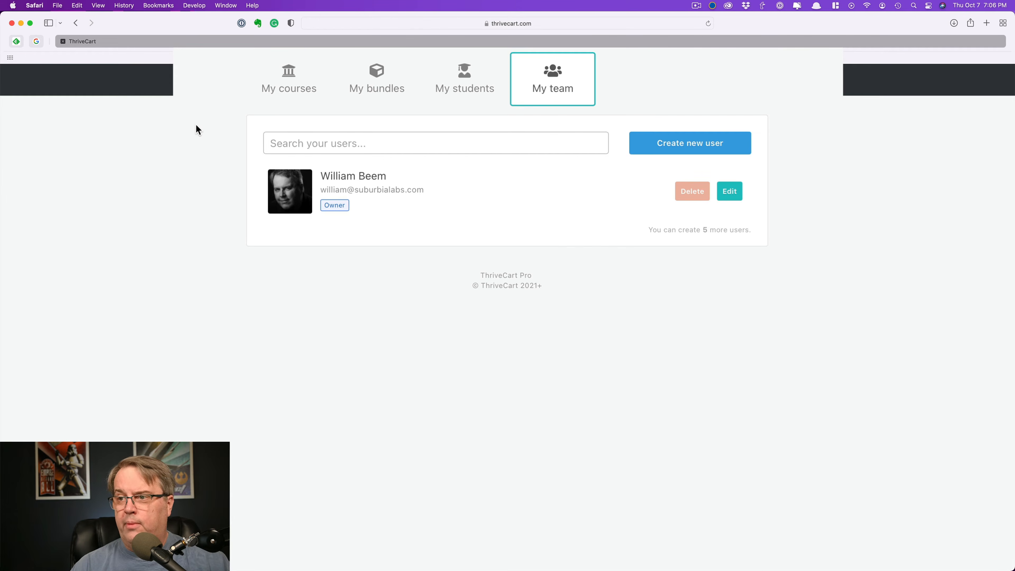
left_click(350, 115)
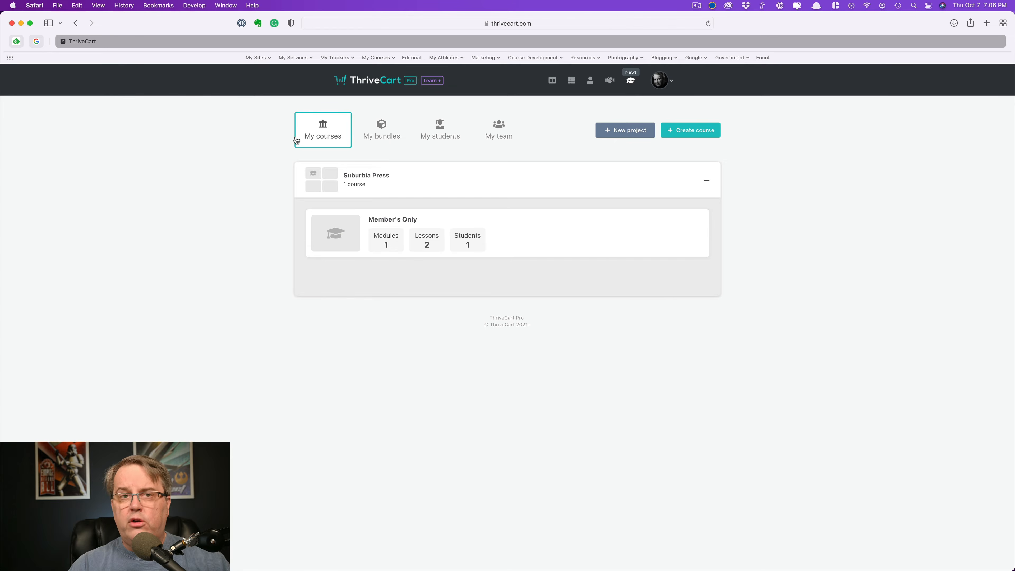
View the edit settings of the Suburbia Press project and close them without saving changes.
mouse_move(585, 171)
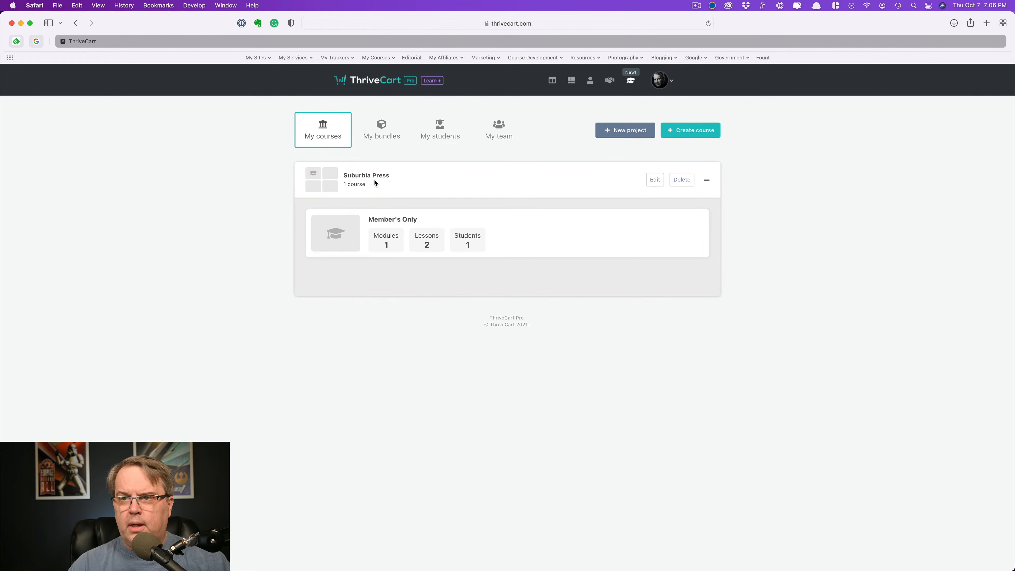
left_click(654, 180)
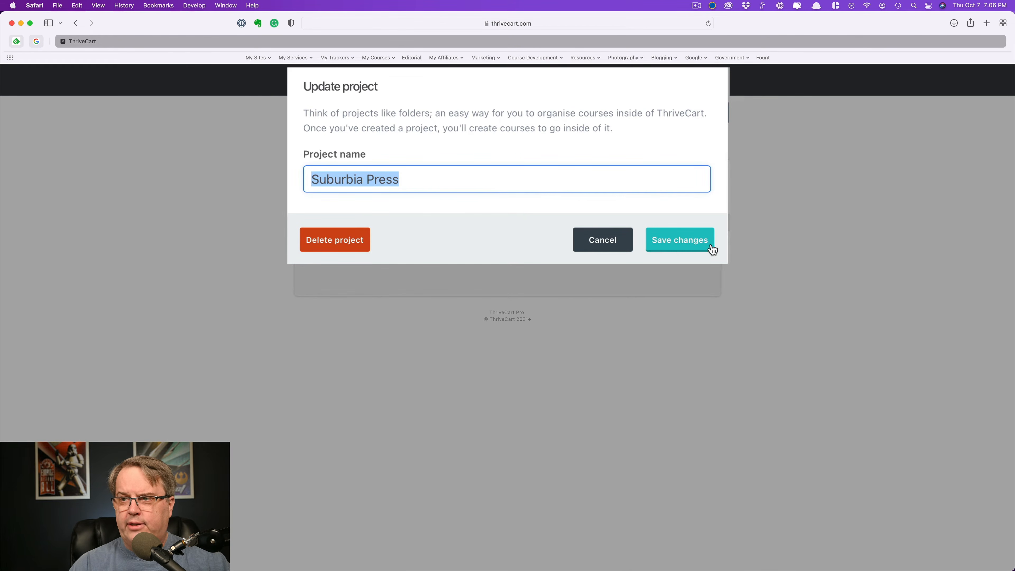
left_click(601, 242)
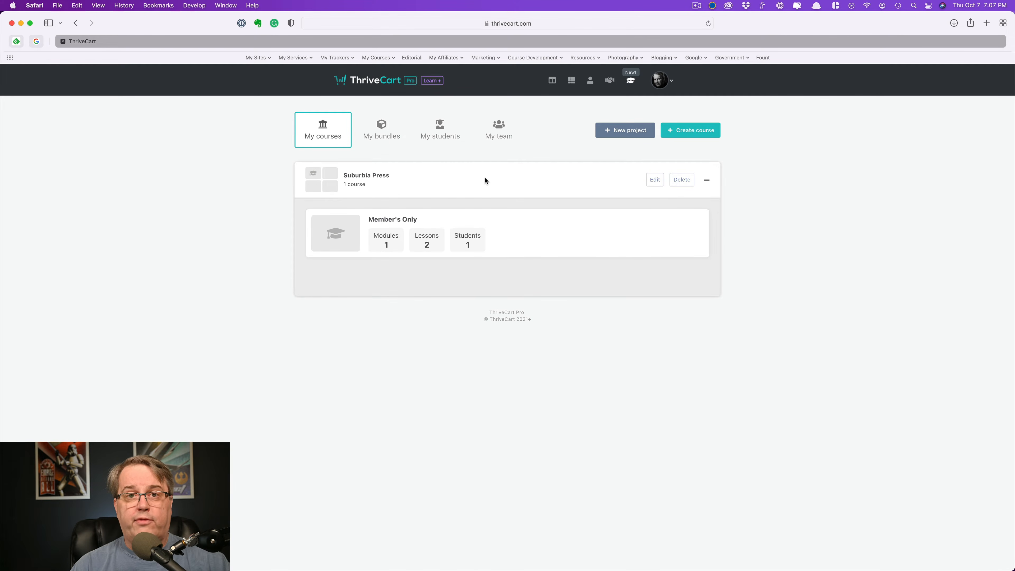
Copy the quick link of the Member's Only course, open it in a new tab to preview student sign-up, and close that tab.
mouse_move(501, 231)
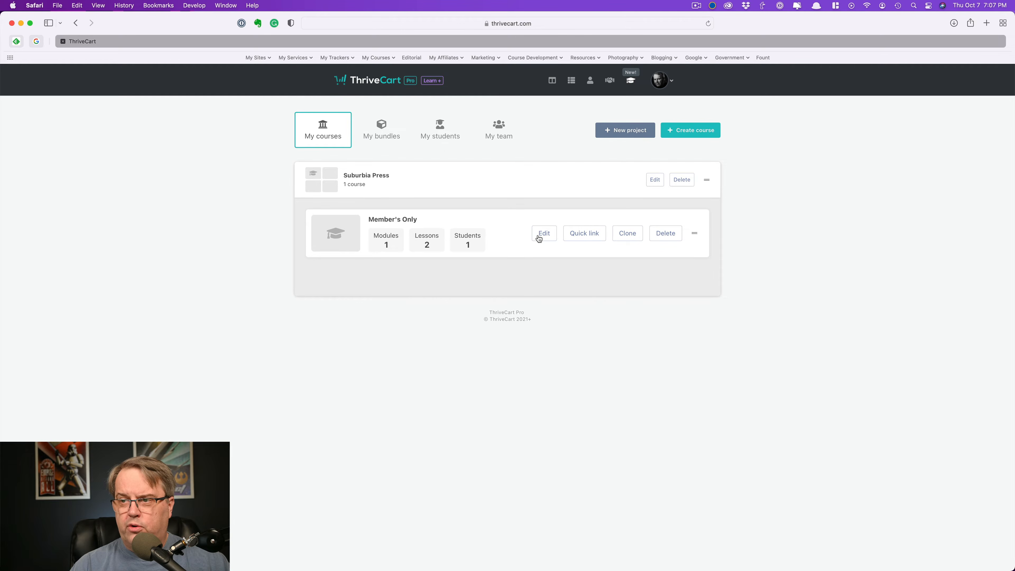
left_click(583, 234)
left_click(610, 220)
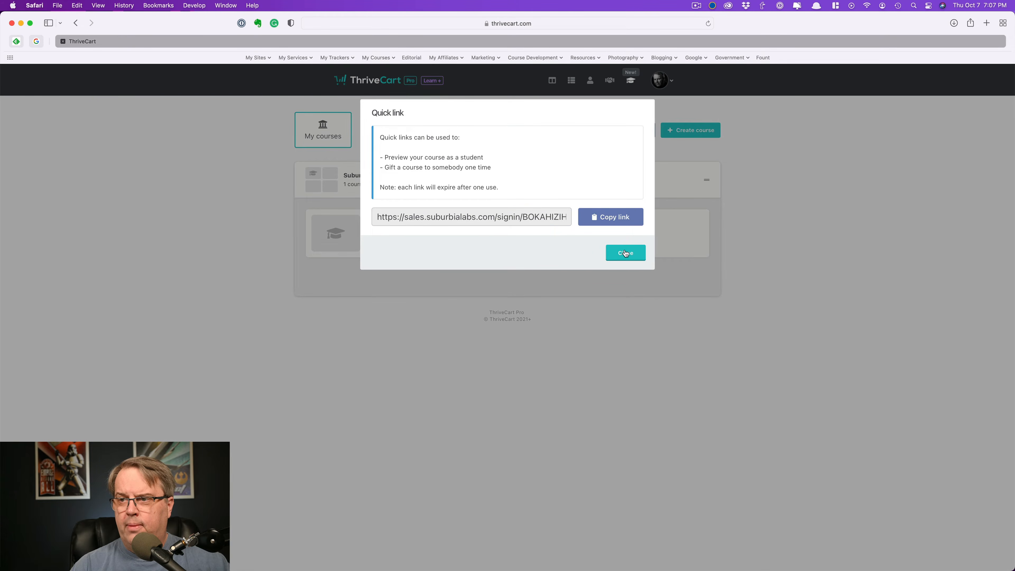
left_click(624, 252)
key("shift+super+n")
key("super+v")
key("Return")
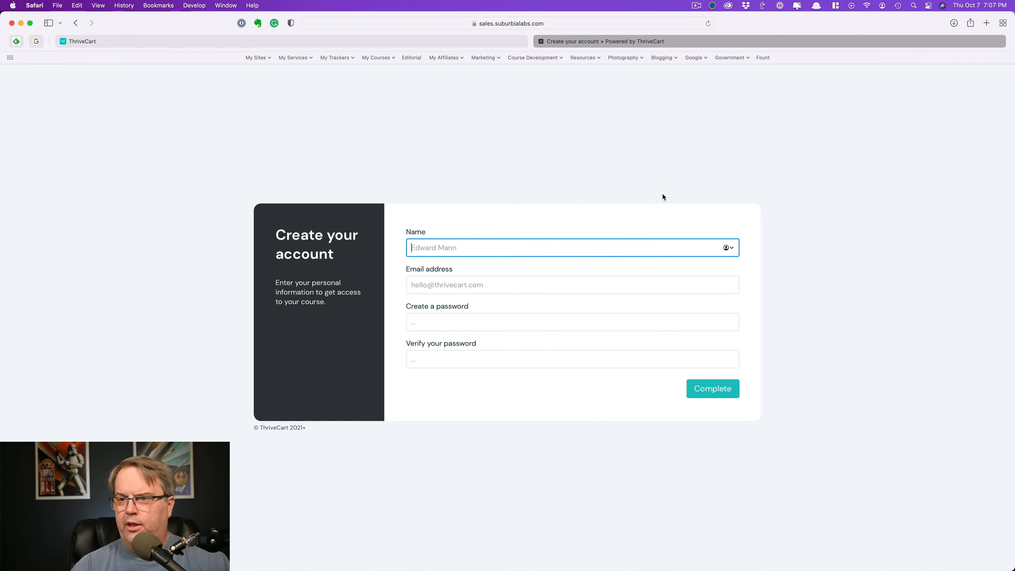
left_click(541, 41)
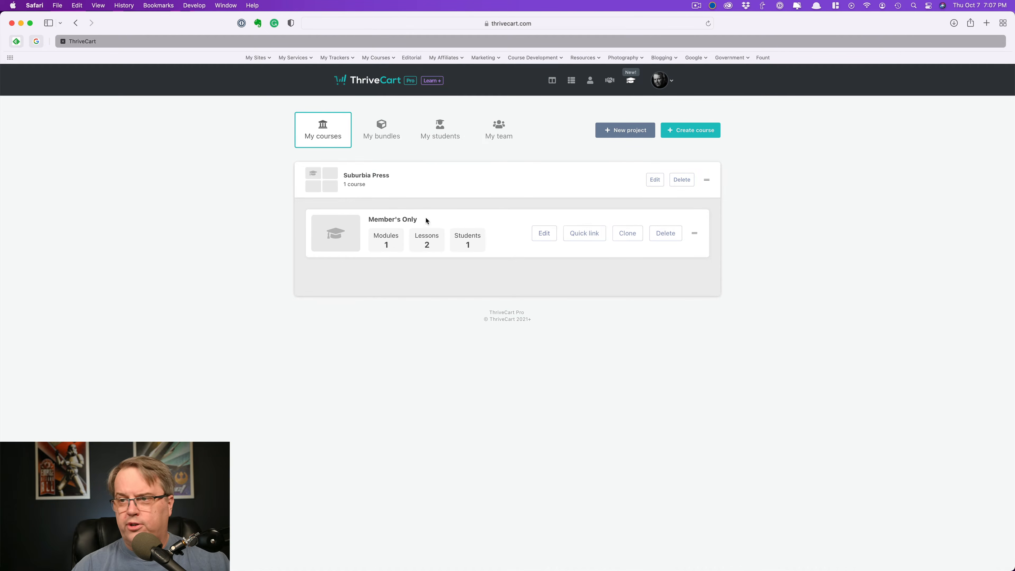
Open the Getting Started lesson of the Member's Only course and examine its page elements, course options and navigation styling settings.
left_click(545, 235)
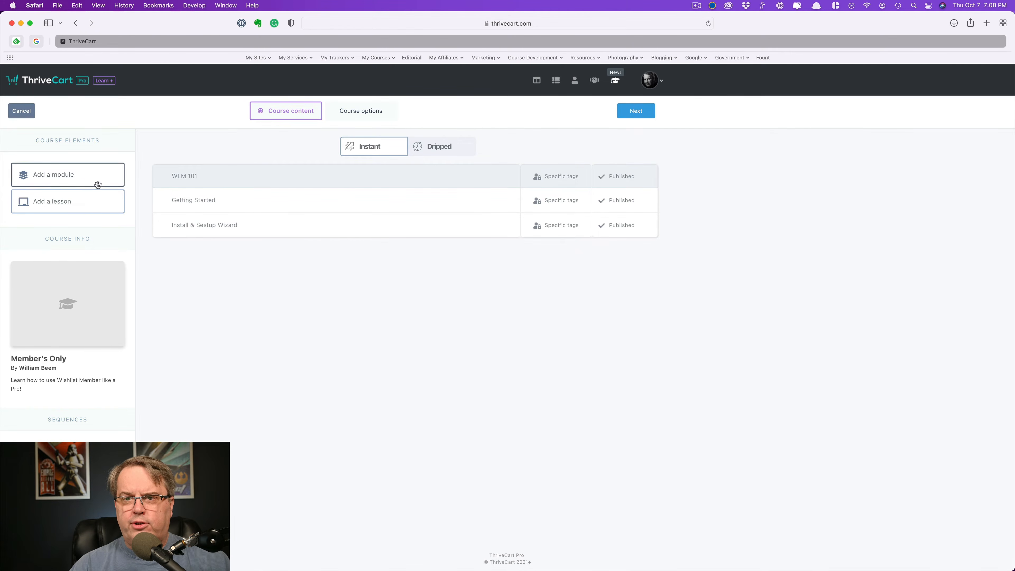
mouse_move(183, 177)
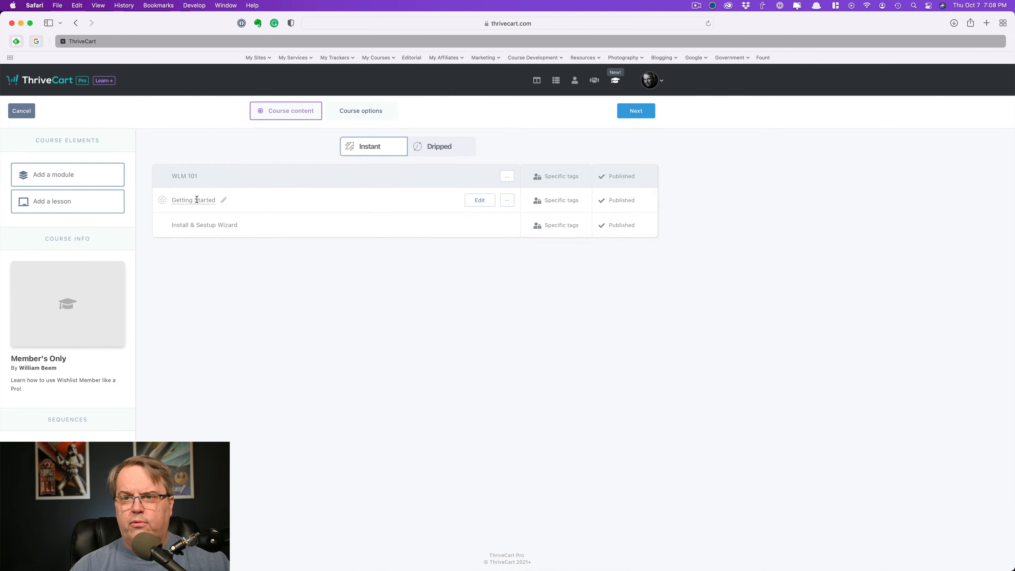
left_click(479, 205)
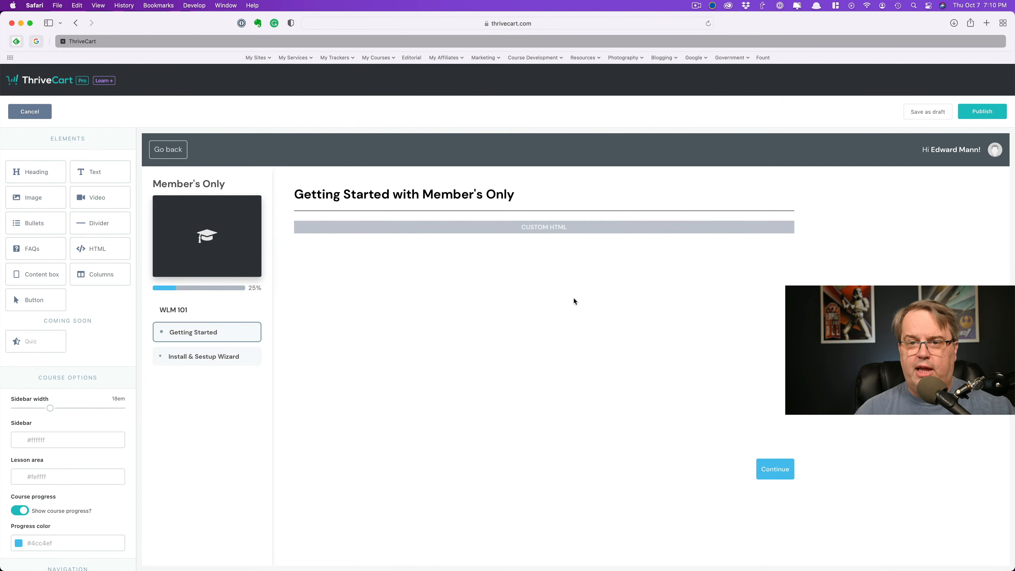
scroll(104, 311, "down", 5)
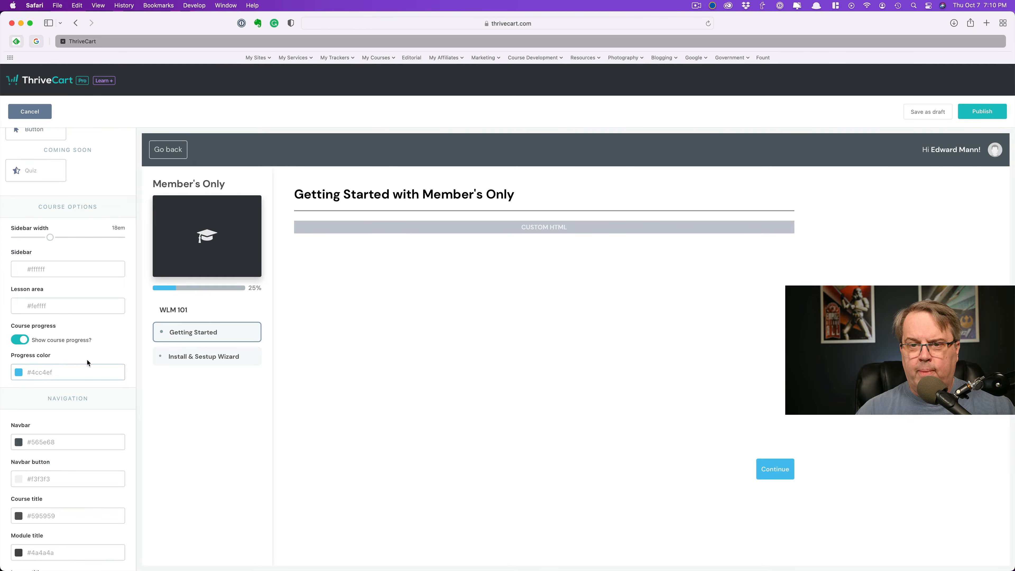
scroll(117, 383, "down", 3)
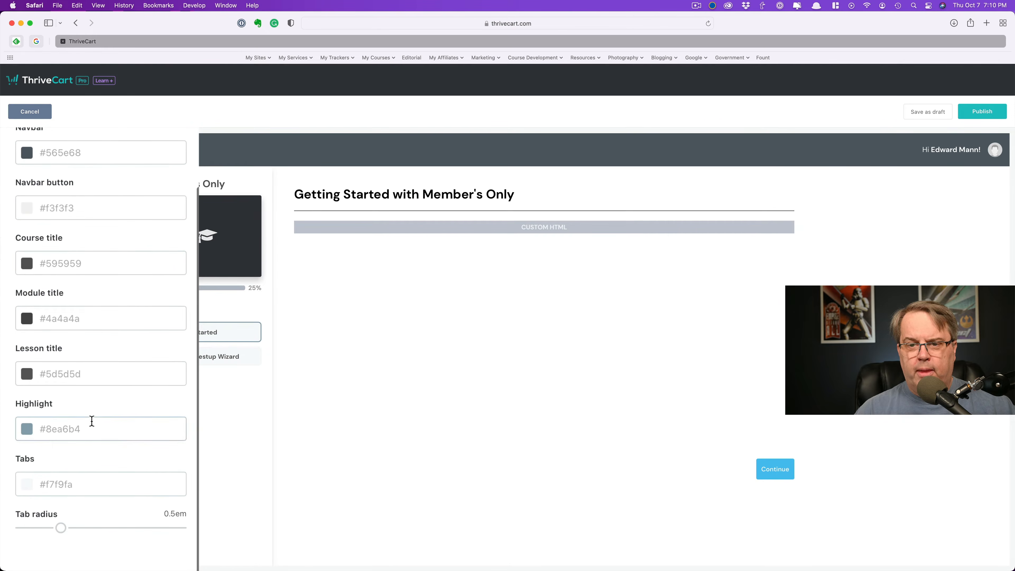
scroll(67, 522, "up", 5)
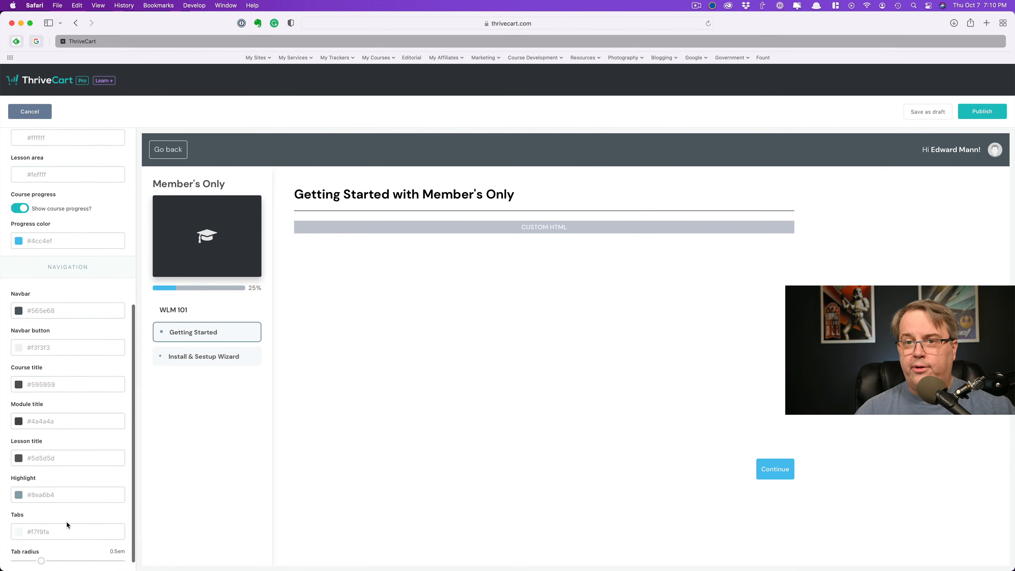
scroll(67, 522, "up", 3)
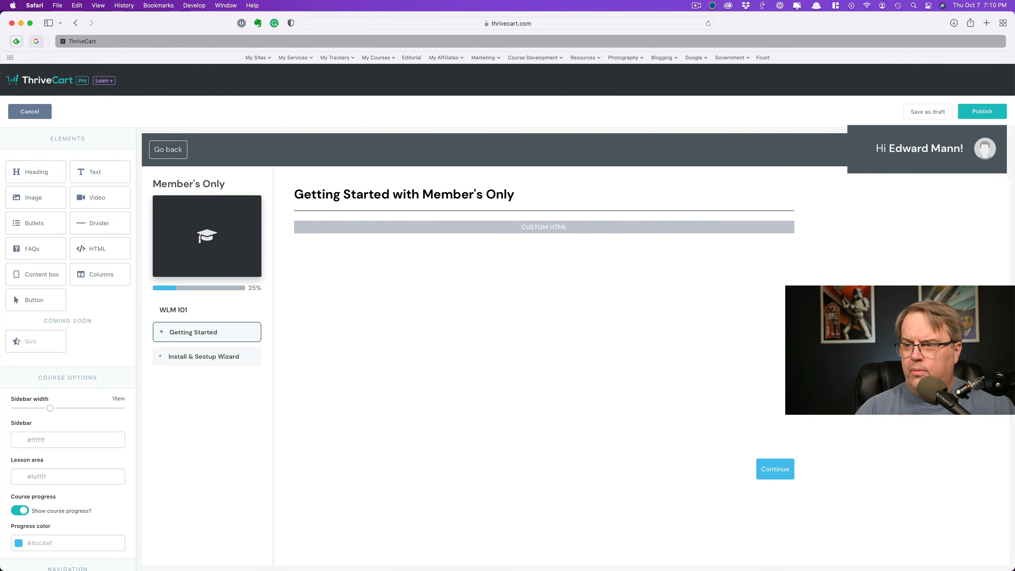
Try the custom image type and the full-width size on the lesson's Continue button, and restore its standard size.
left_click(773, 464)
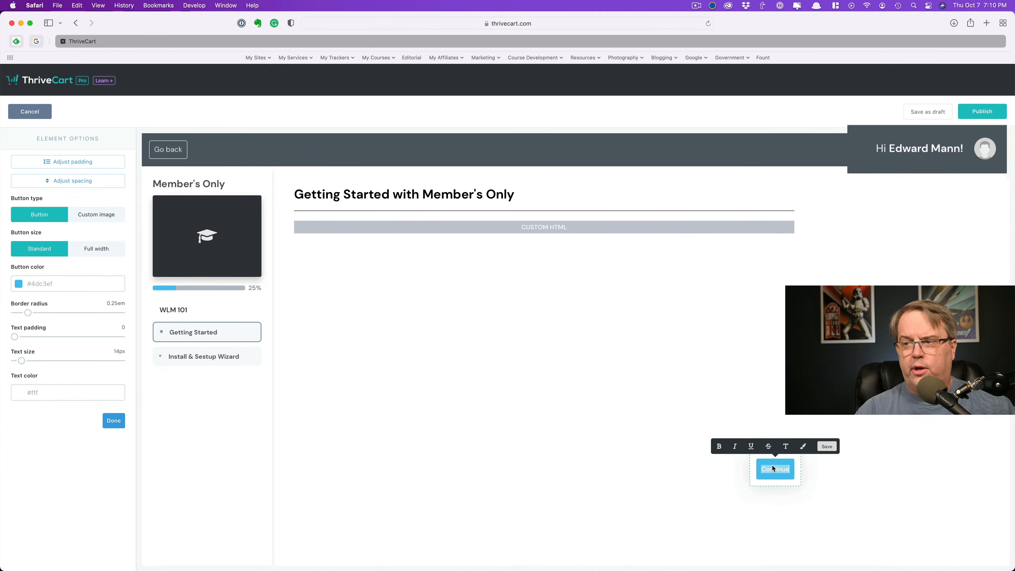
left_click(605, 384)
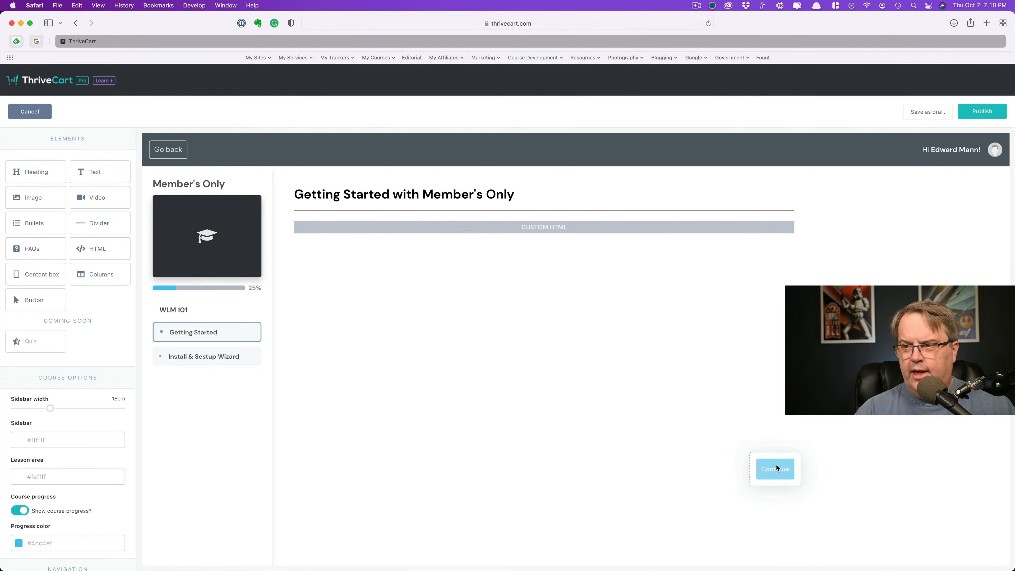
left_click(775, 465)
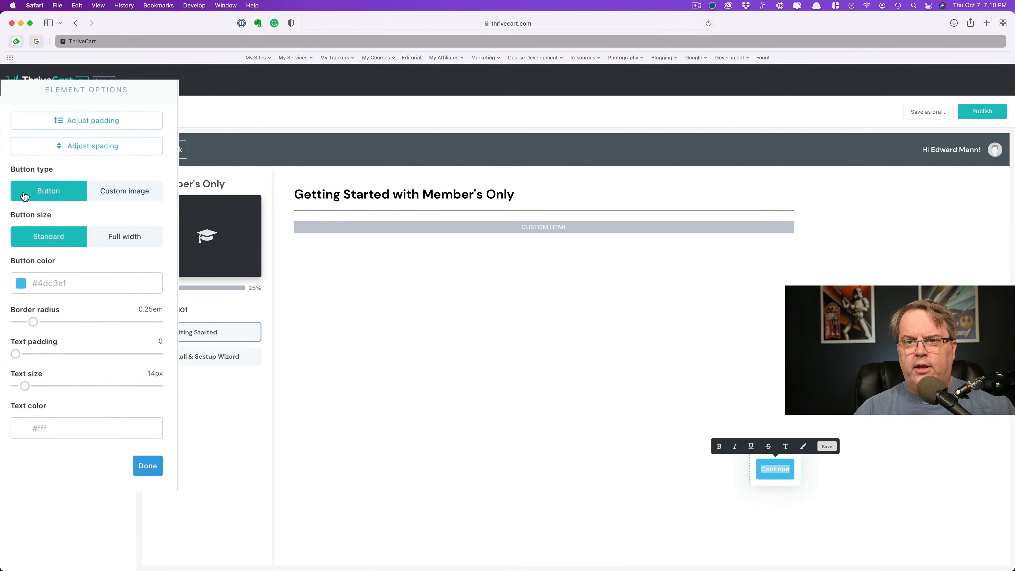
left_click(131, 186)
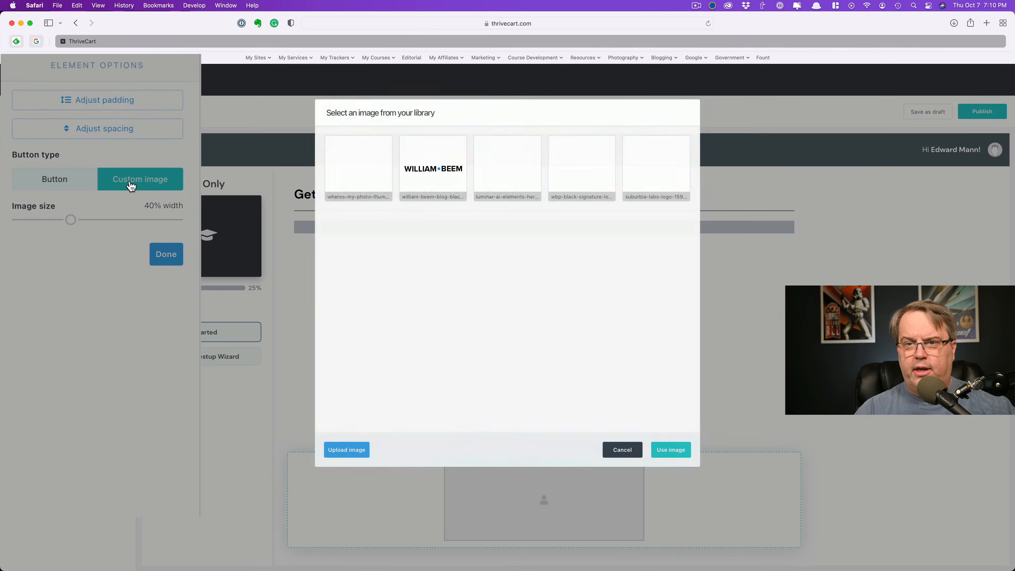
left_click(622, 449)
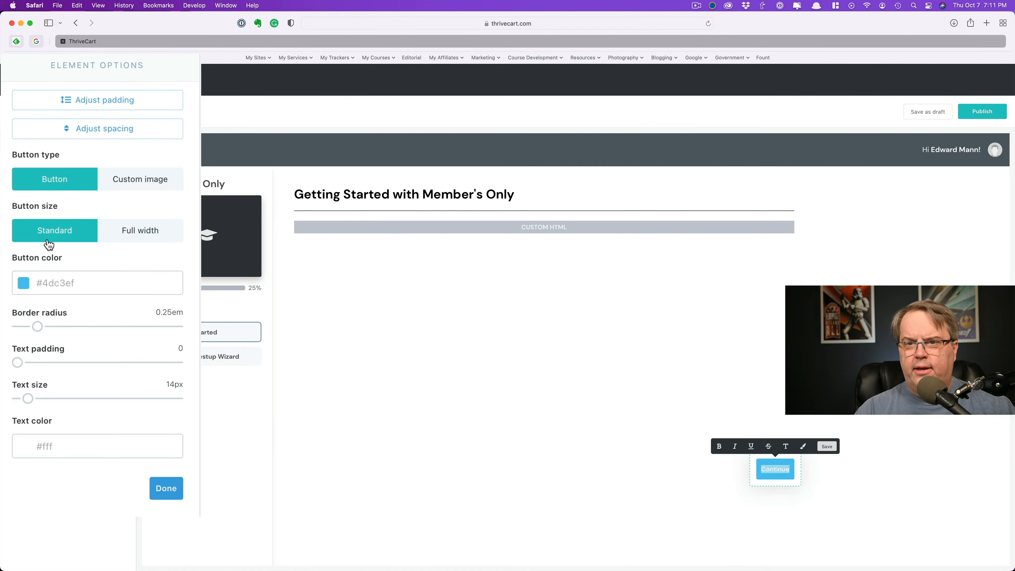
left_click(131, 238)
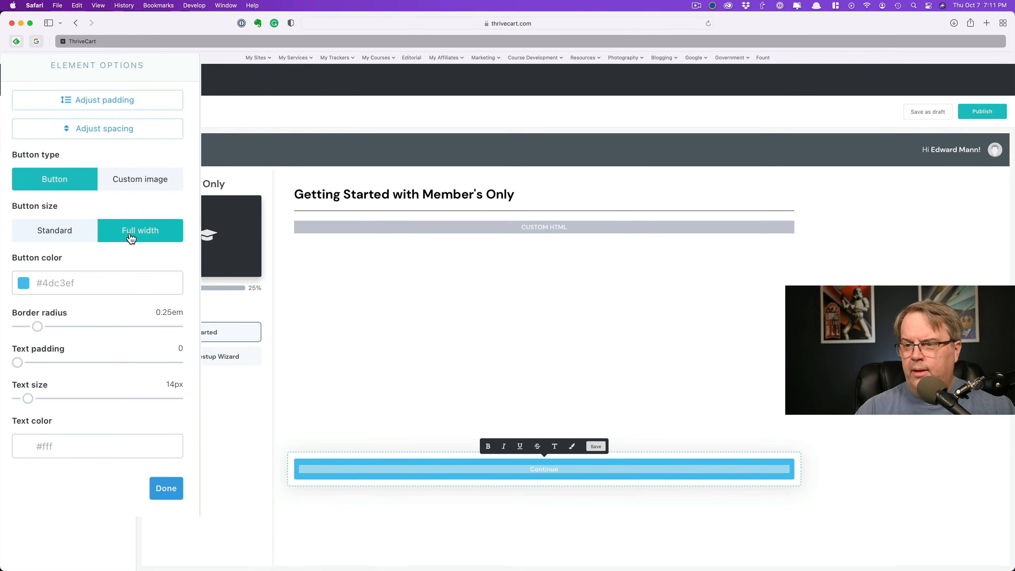
left_click(62, 235)
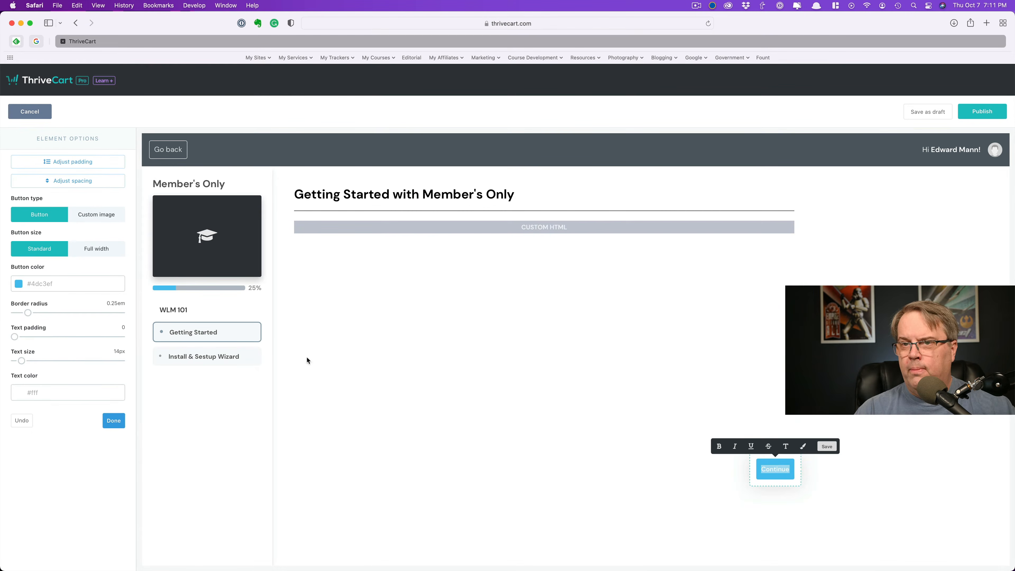
left_click(113, 420)
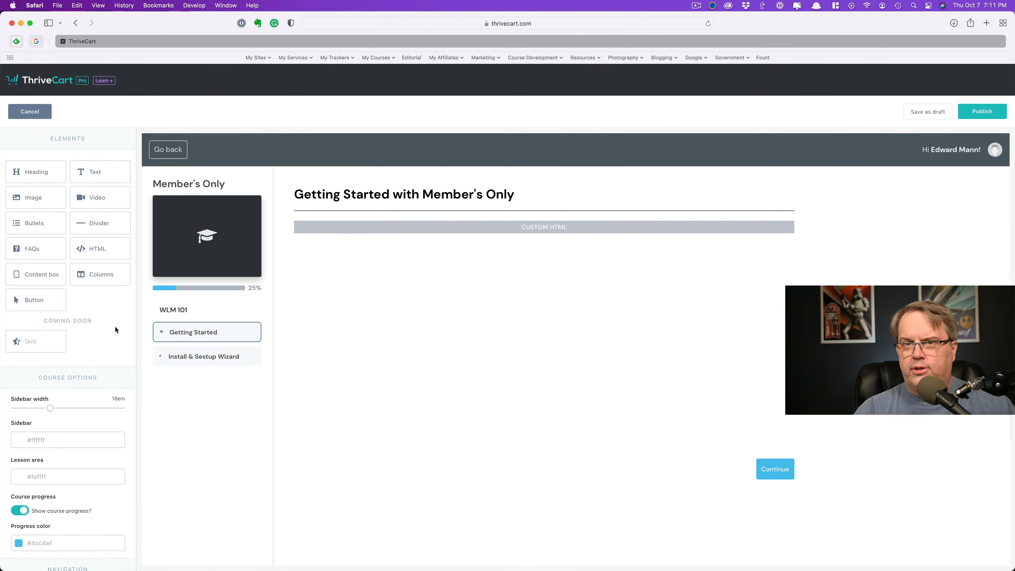
Exit the Getting Started lesson without saving, and view the Install & Sestup Wizard lesson's page, leaving it unsaved as well.
left_click(33, 113)
left_click(571, 169)
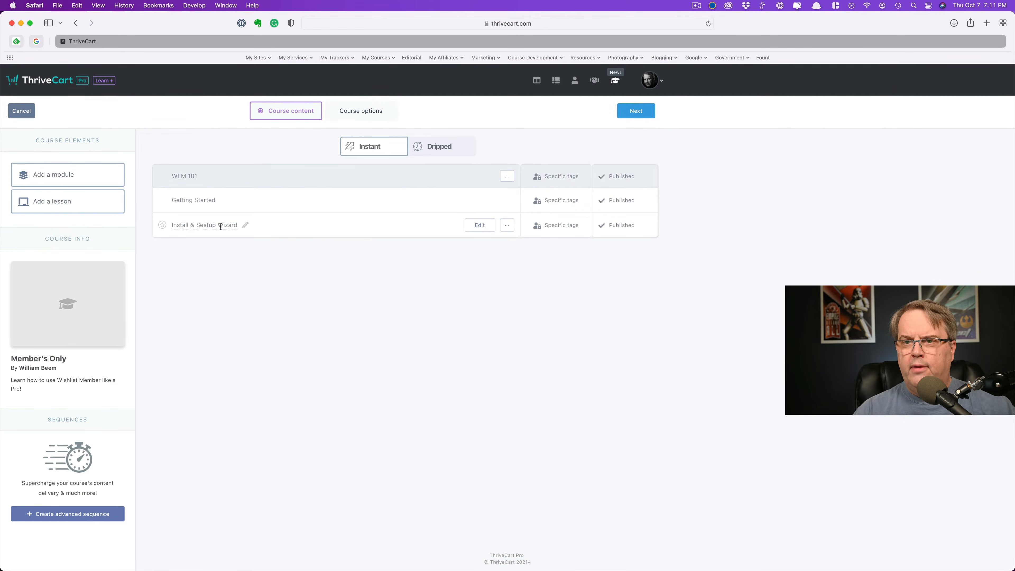
left_click(479, 225)
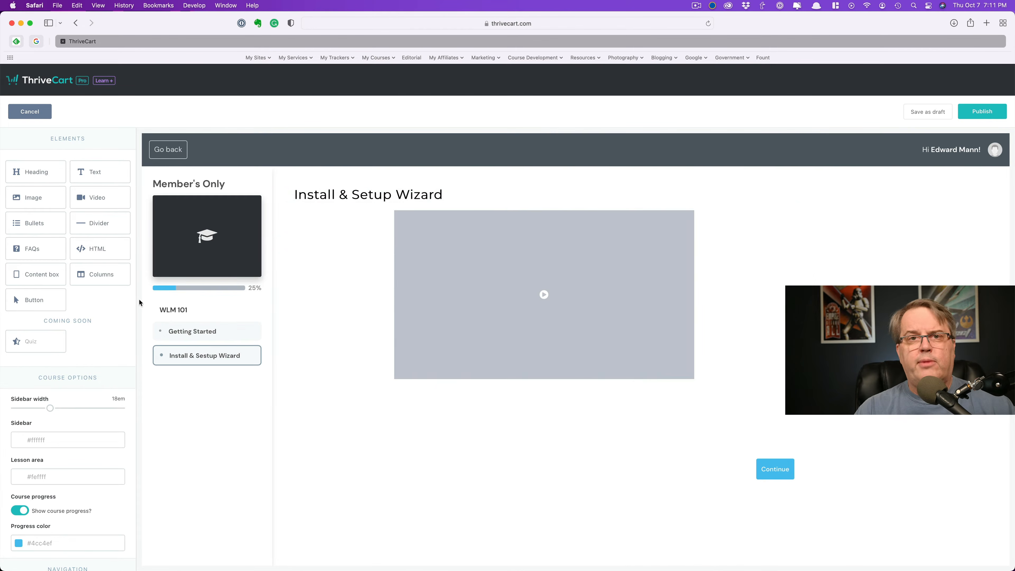
left_click(41, 114)
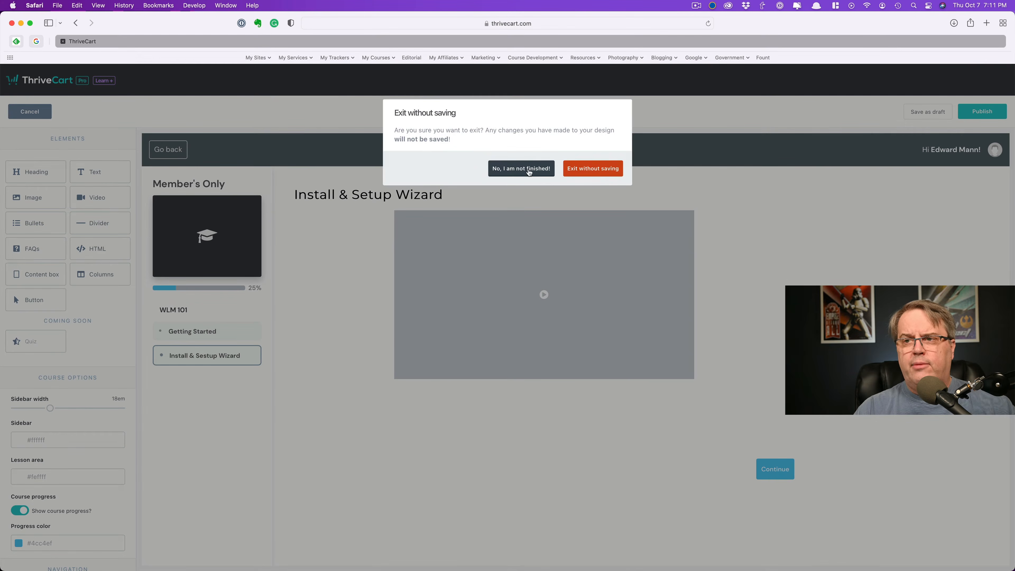
left_click(590, 167)
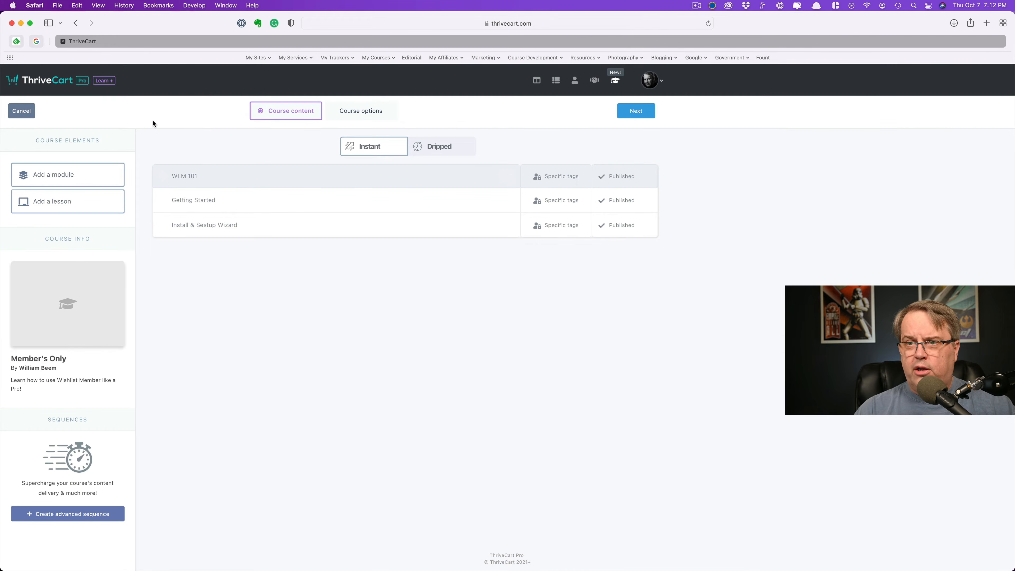
Open the course options and try a behavior rule that triggers when a student completes the specific module WLM 101.
left_click(361, 114)
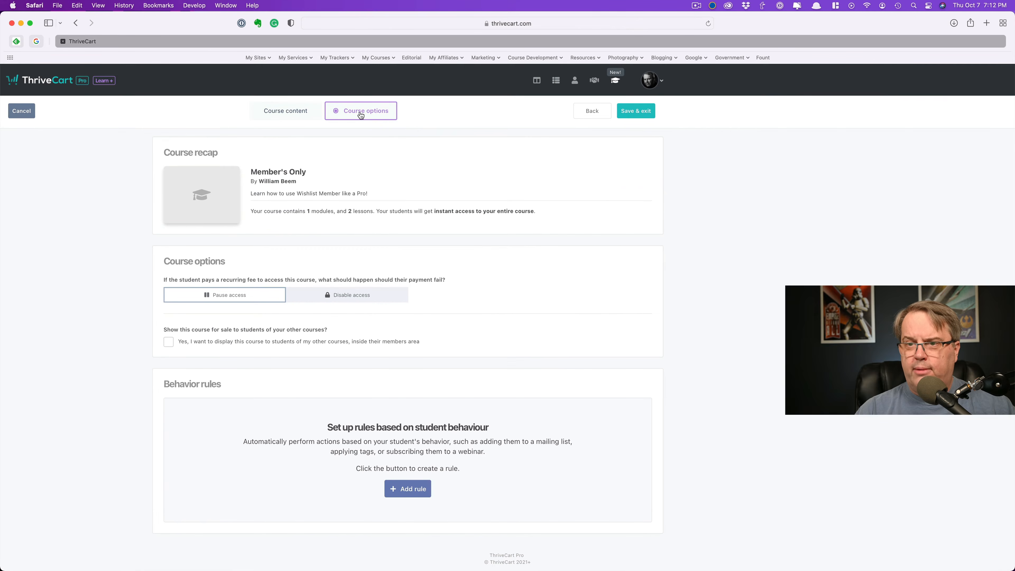
scroll(245, 296, "down", 1)
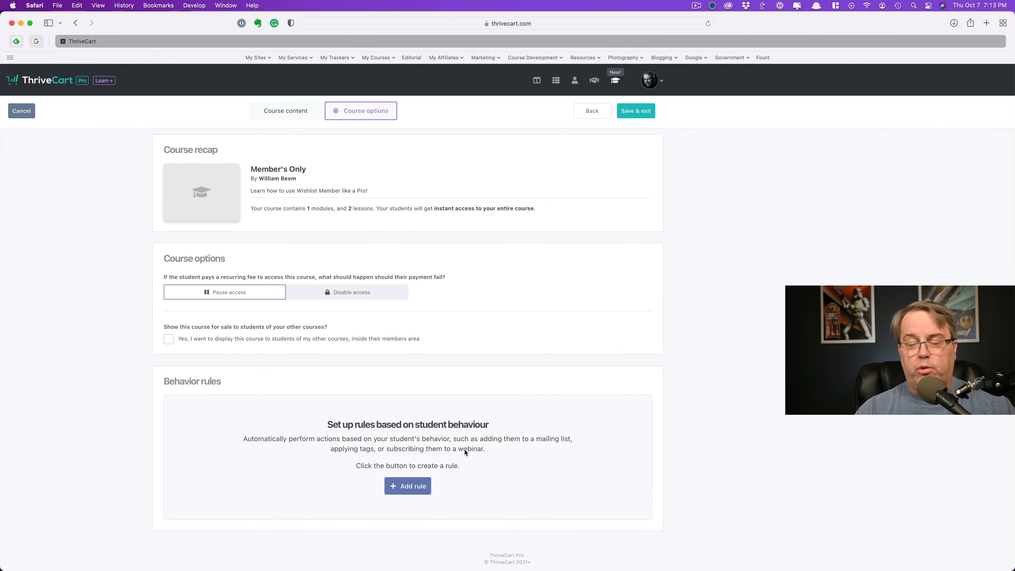
left_click(405, 487)
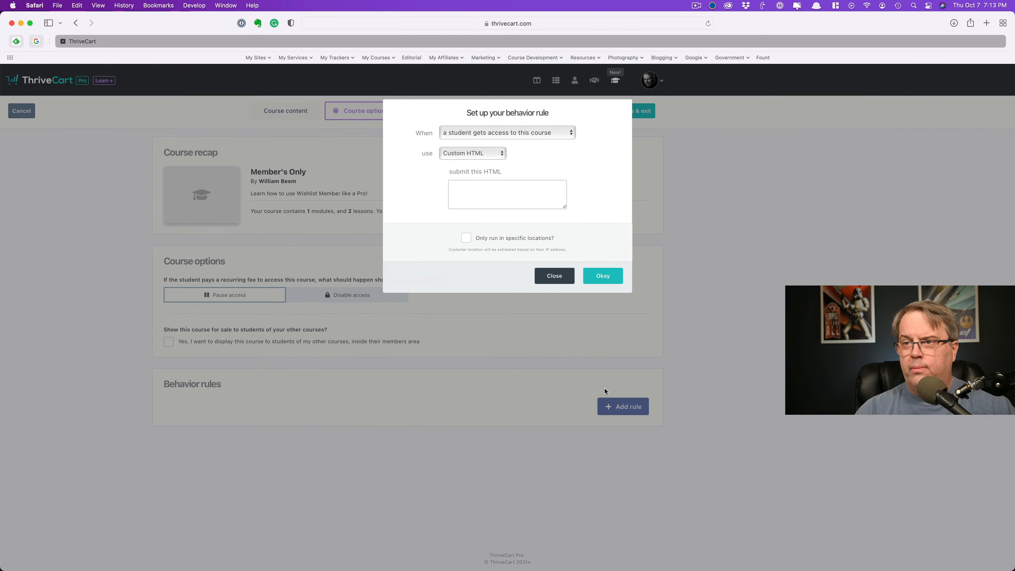
left_click(589, 106)
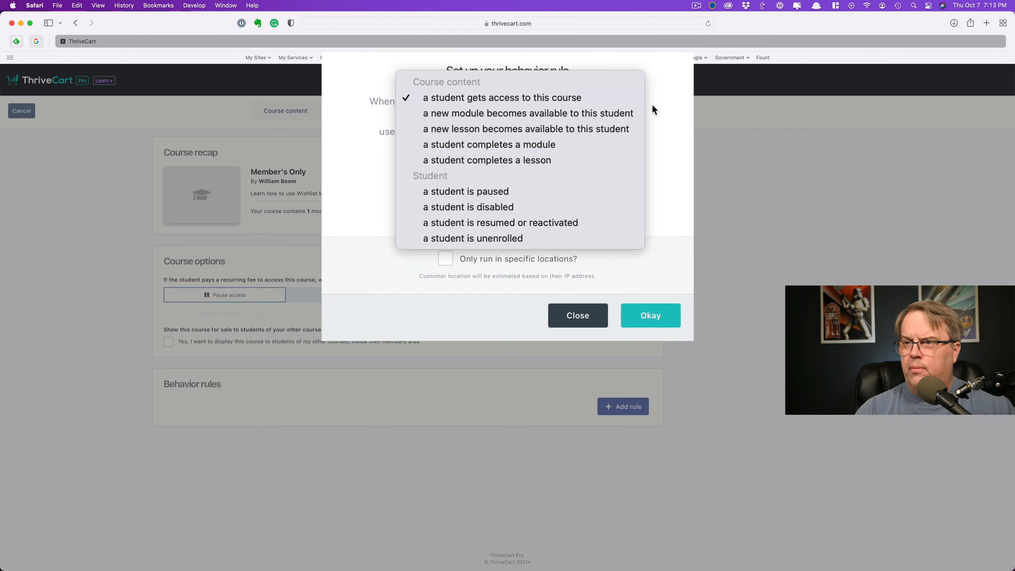
left_click(576, 147)
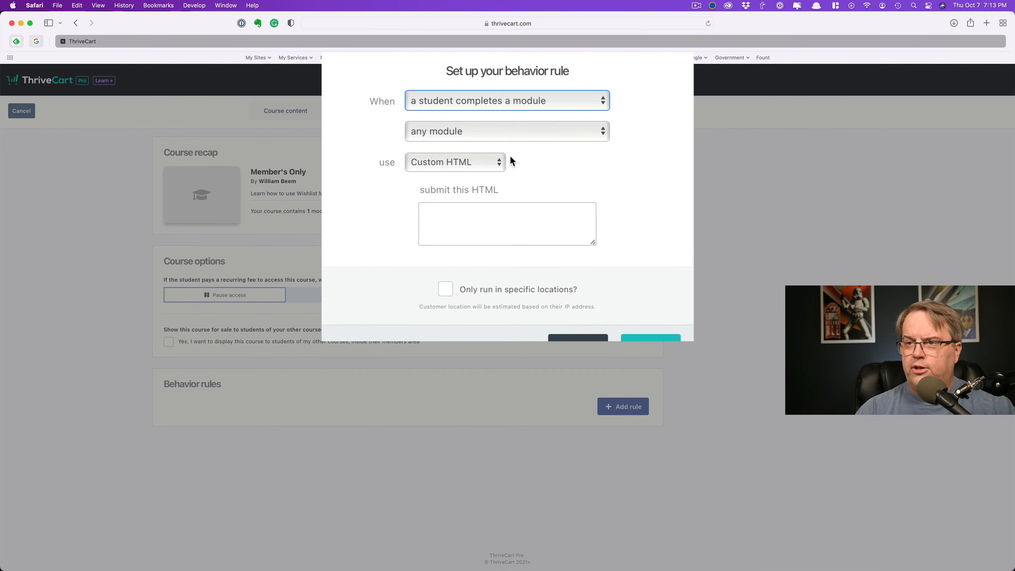
left_click(516, 136)
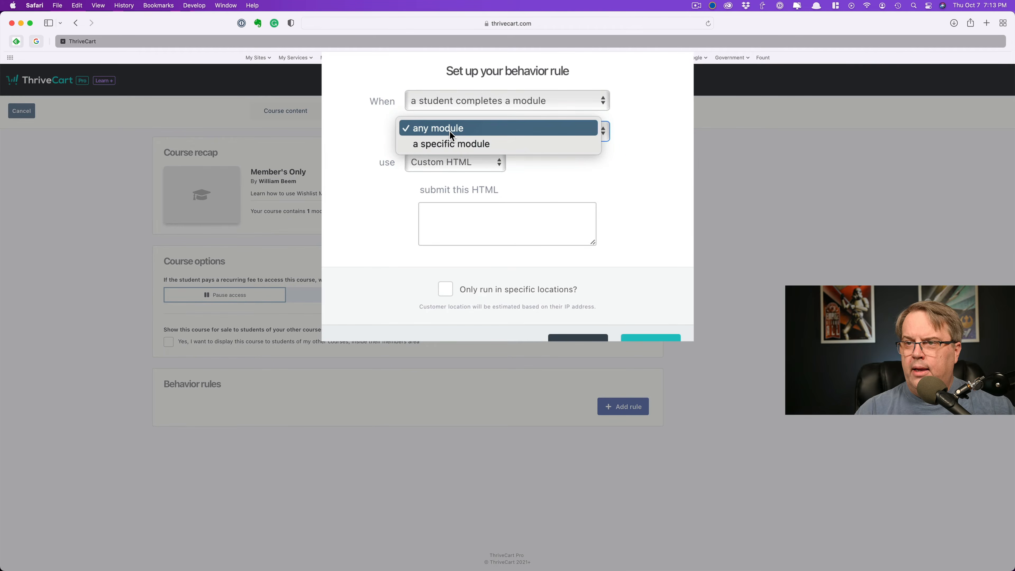
left_click(460, 143)
left_click(494, 162)
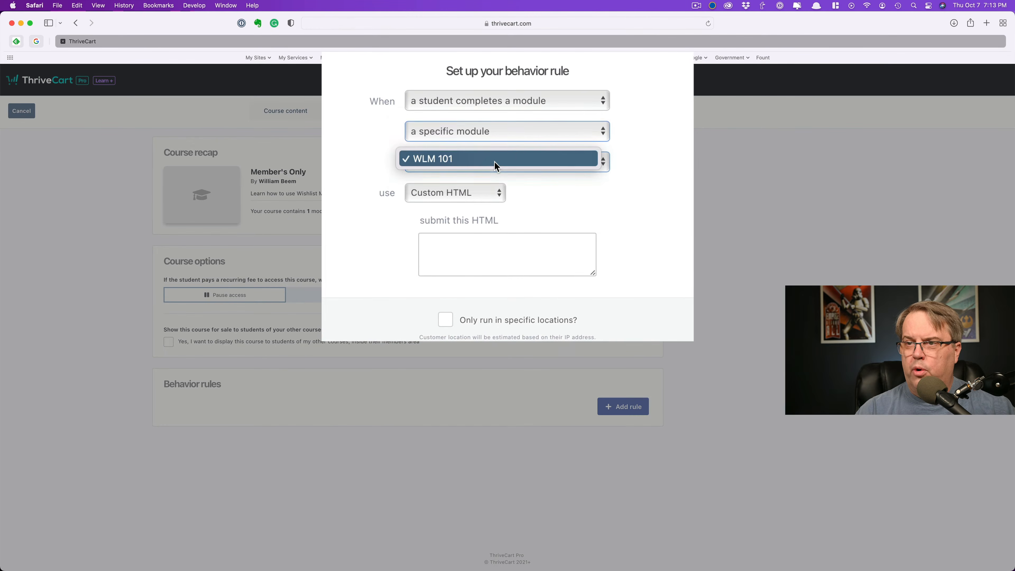
left_click(615, 188)
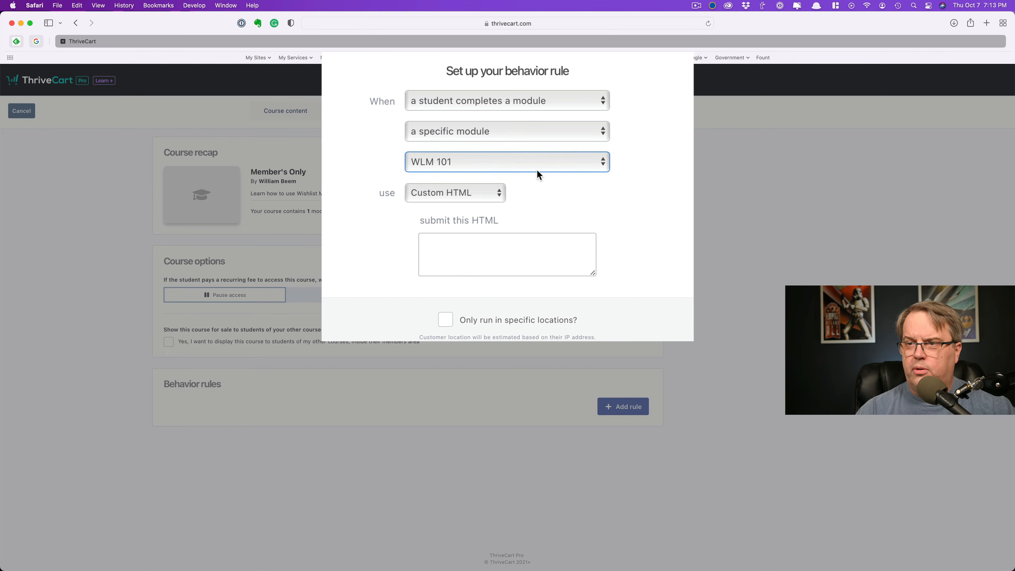
View the services the behavior rule can use, keep Custom HTML, and close the rule without saving it.
left_click(492, 189)
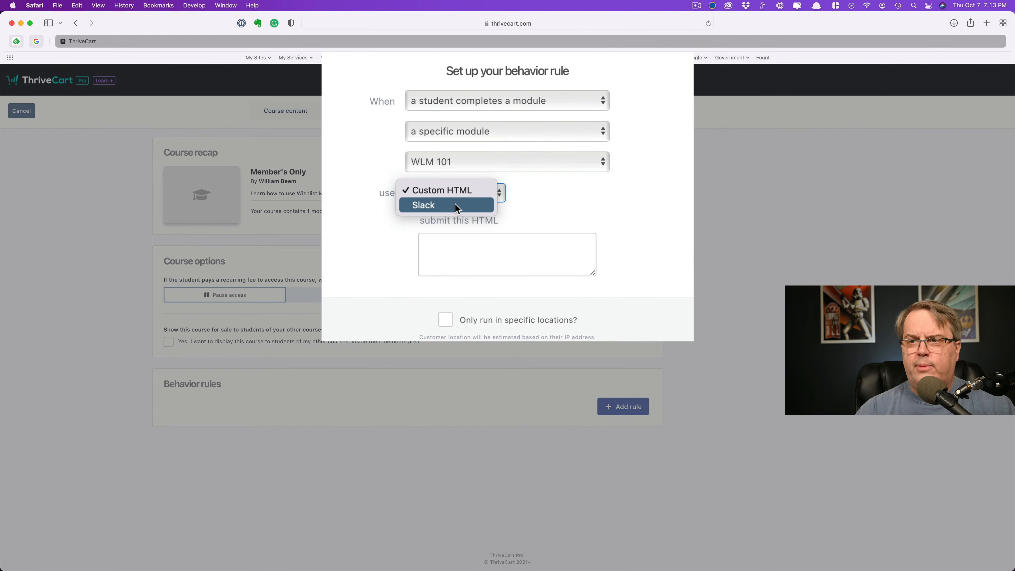
left_click(592, 203)
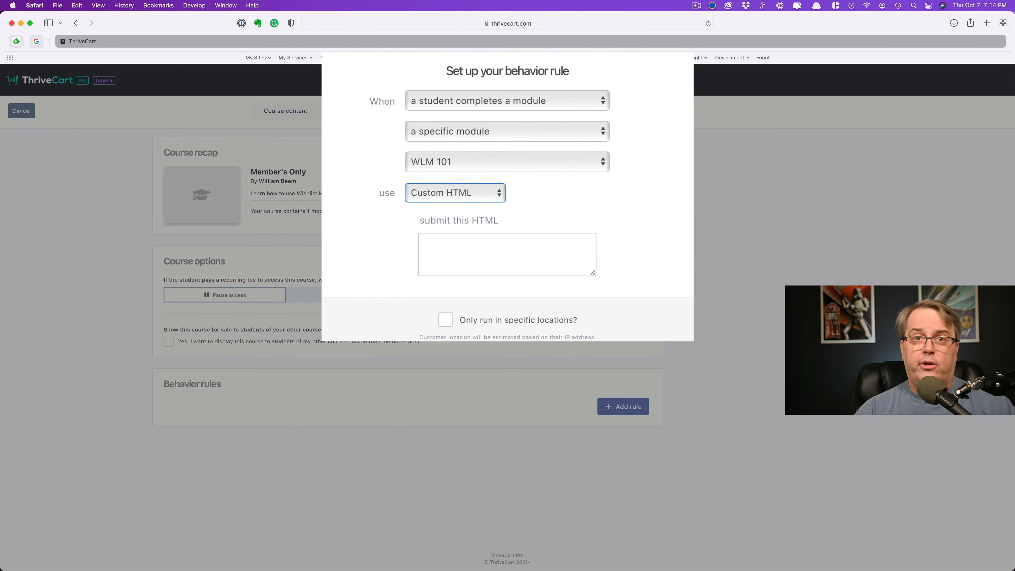
left_click(551, 315)
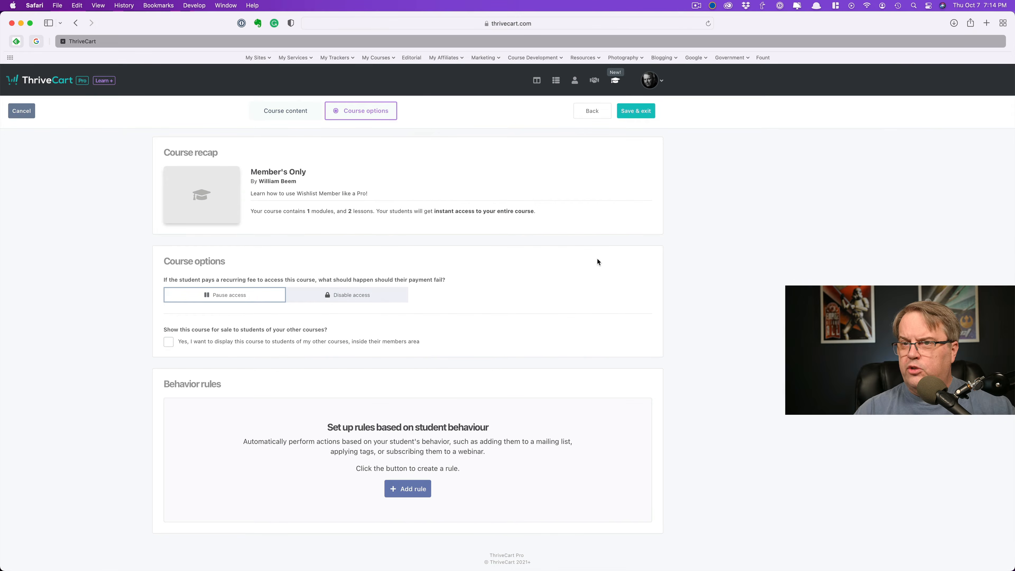
scroll(597, 262, "down", 1)
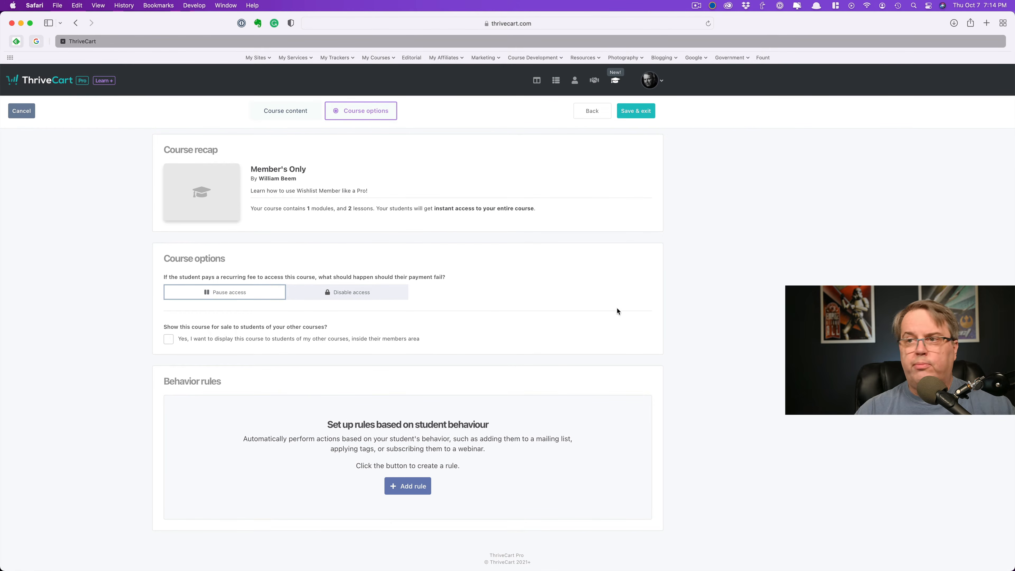
Return to the course content and try an advanced sequence rule triggered by purchases using the AppSumo: Luminar AI Elements coupon.
left_click(284, 113)
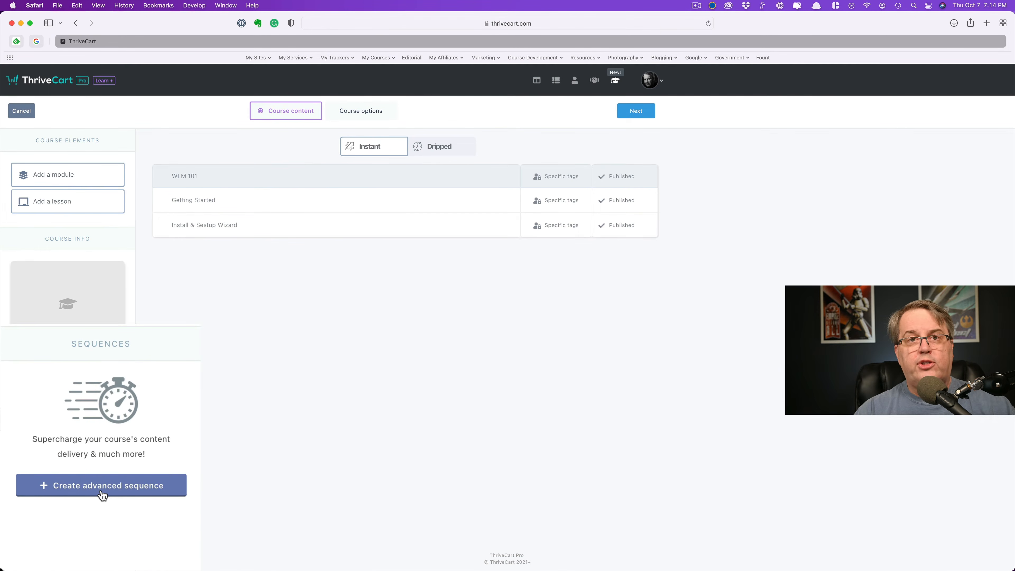
left_click(67, 515)
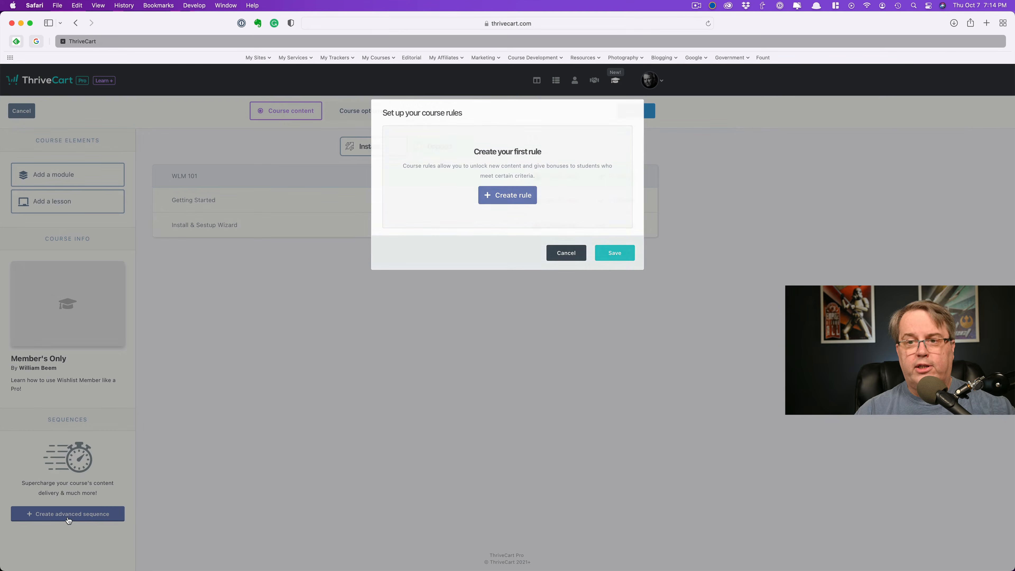
left_click(509, 195)
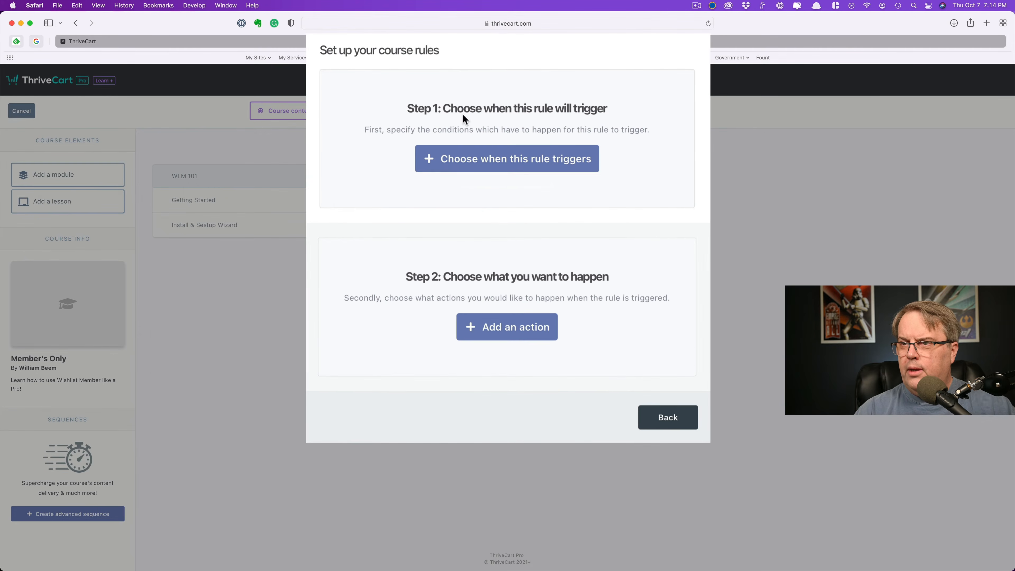
left_click(521, 159)
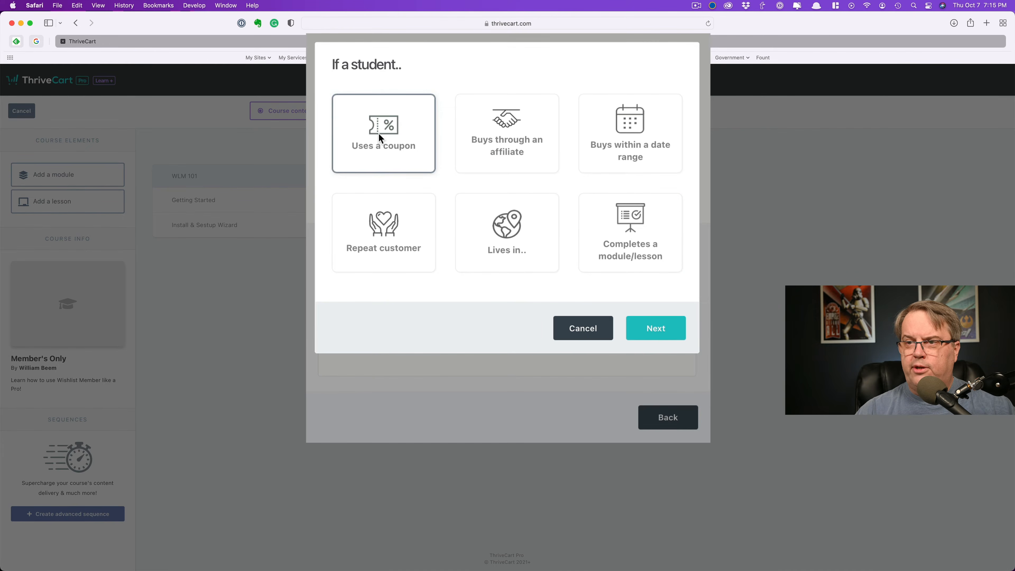
left_click(652, 328)
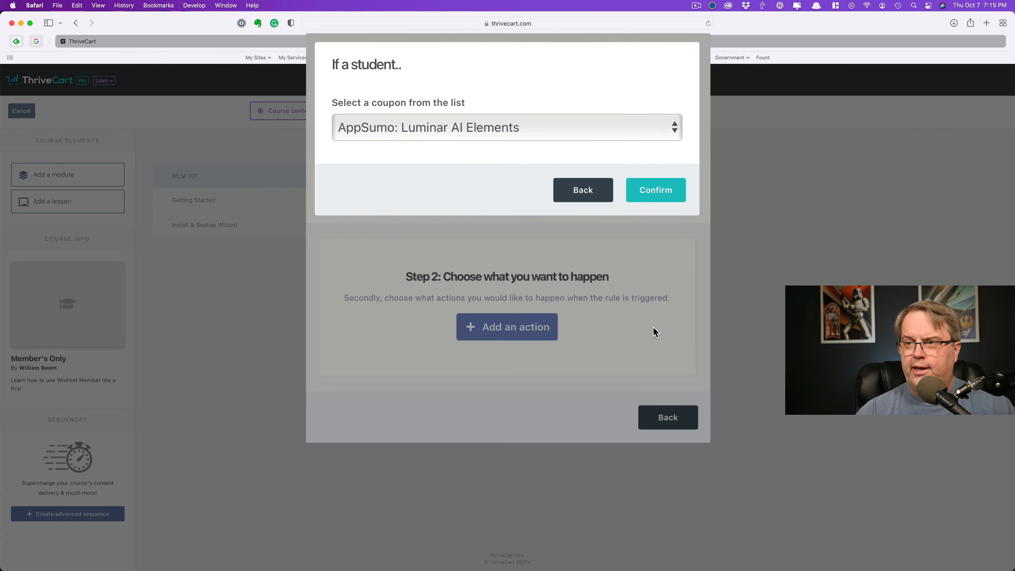
left_click(636, 128)
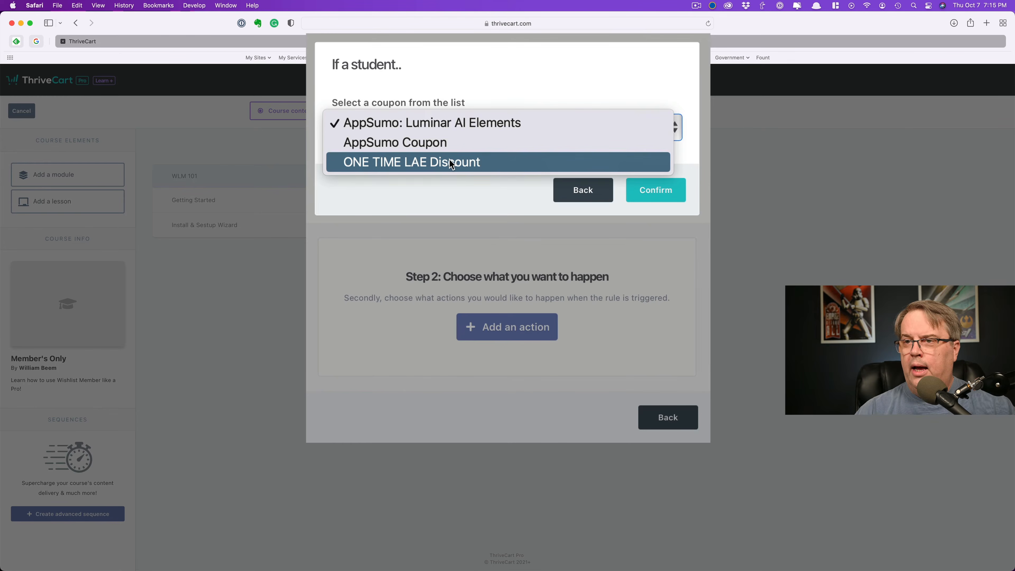
left_click(492, 124)
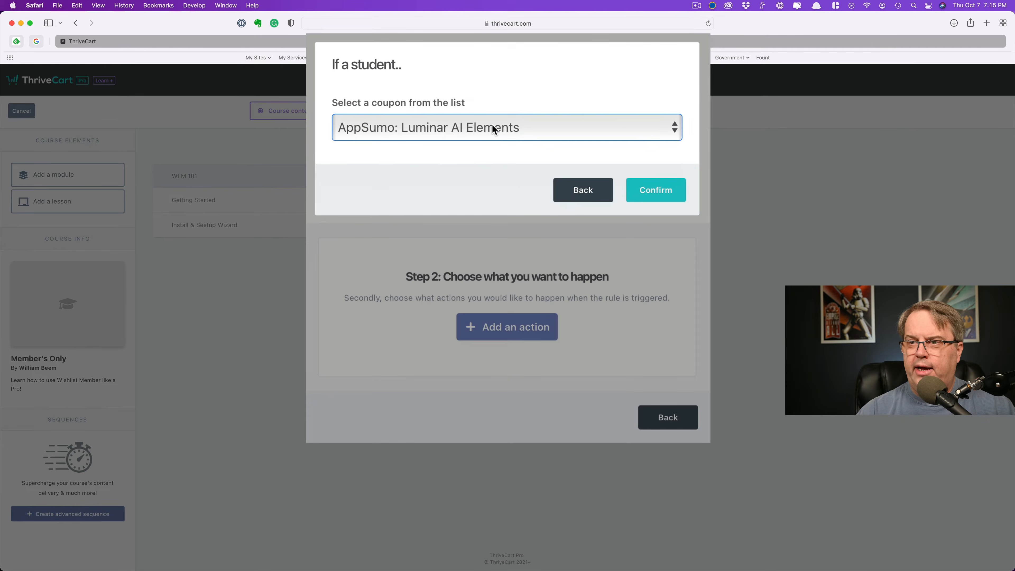
left_click(649, 192)
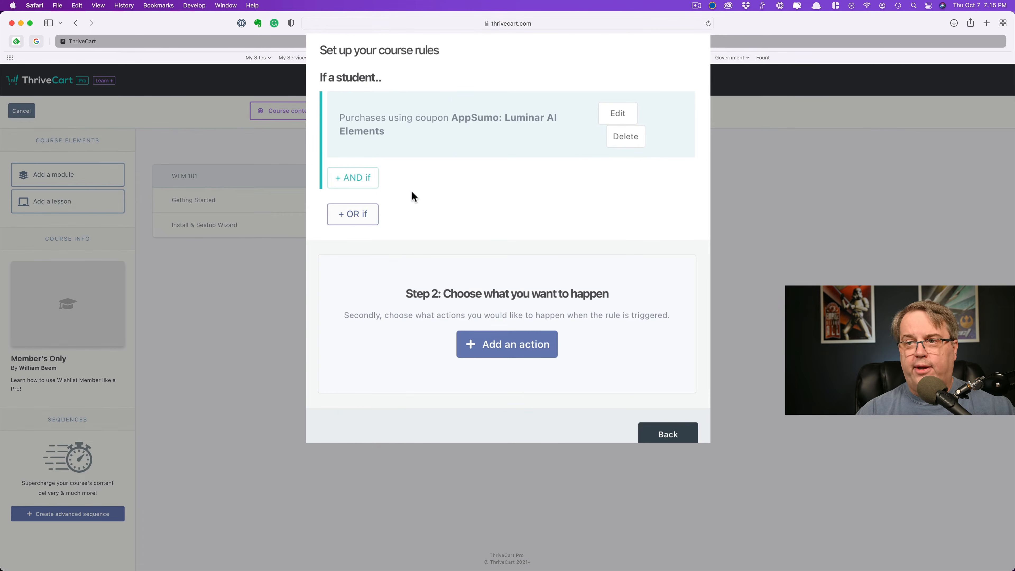
Add an alternative OR condition to the course rule for students who use the AppSumo Coupon.
left_click(352, 214)
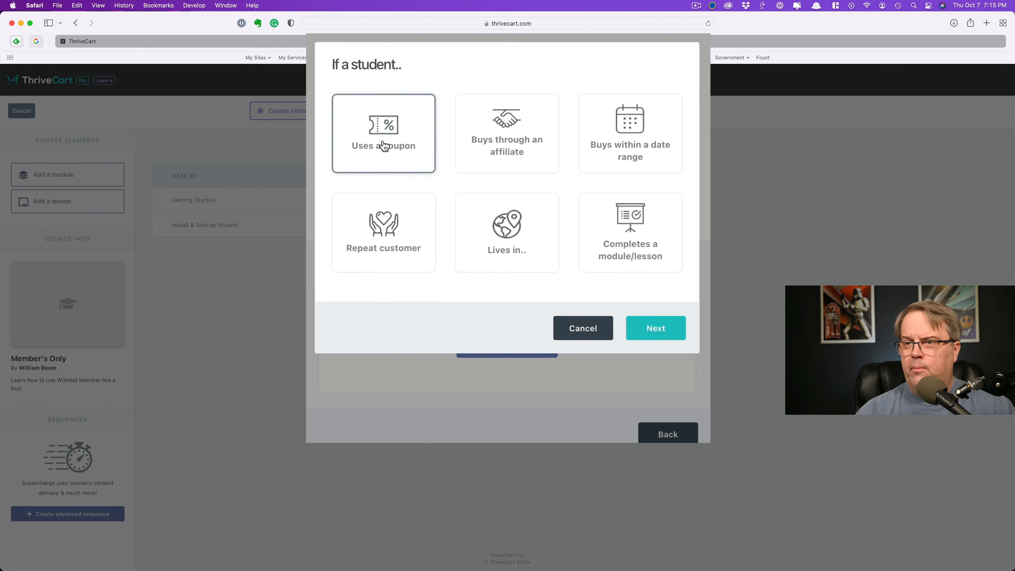
left_click(656, 335)
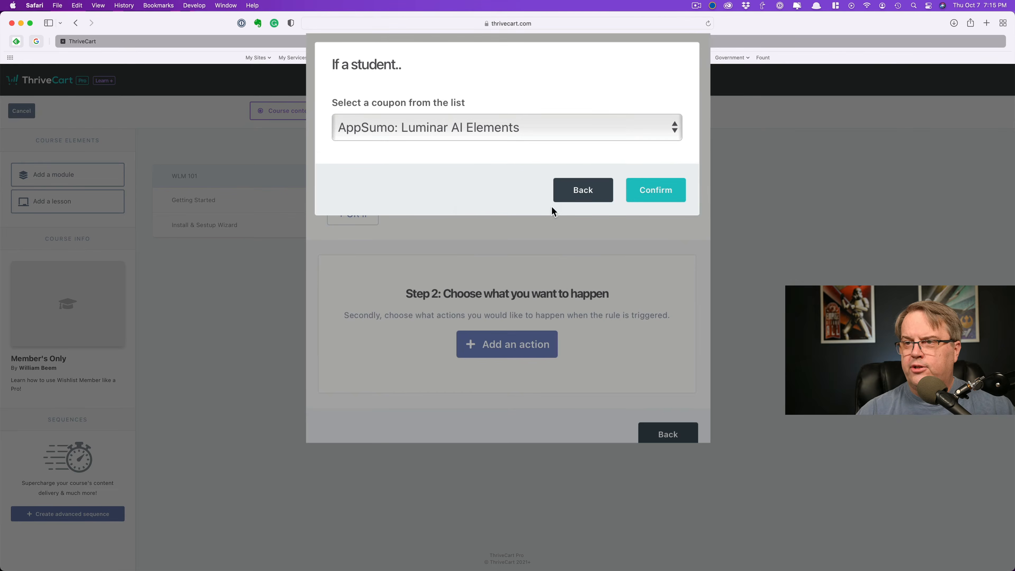
left_click(492, 135)
left_click(485, 142)
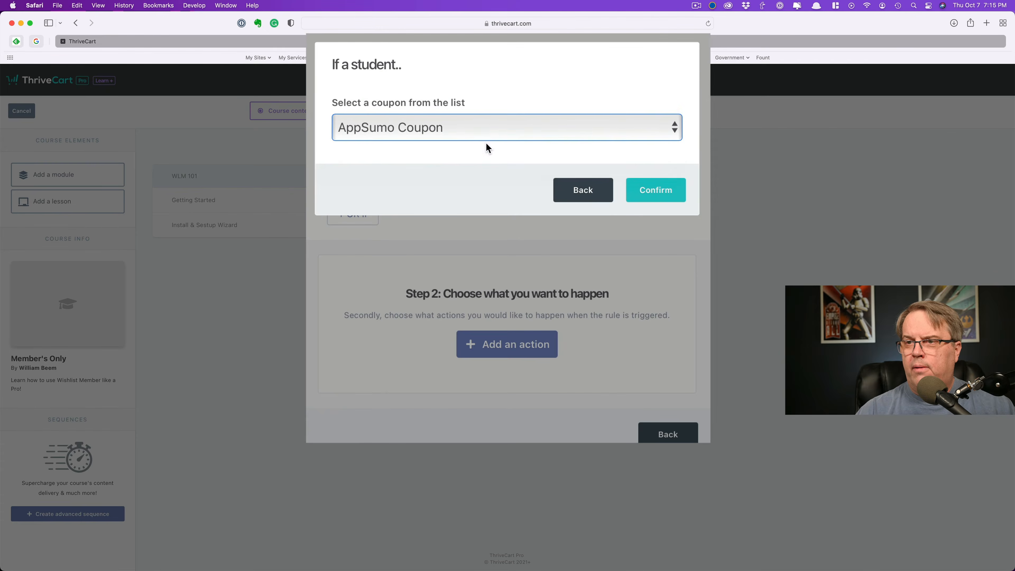
left_click(651, 191)
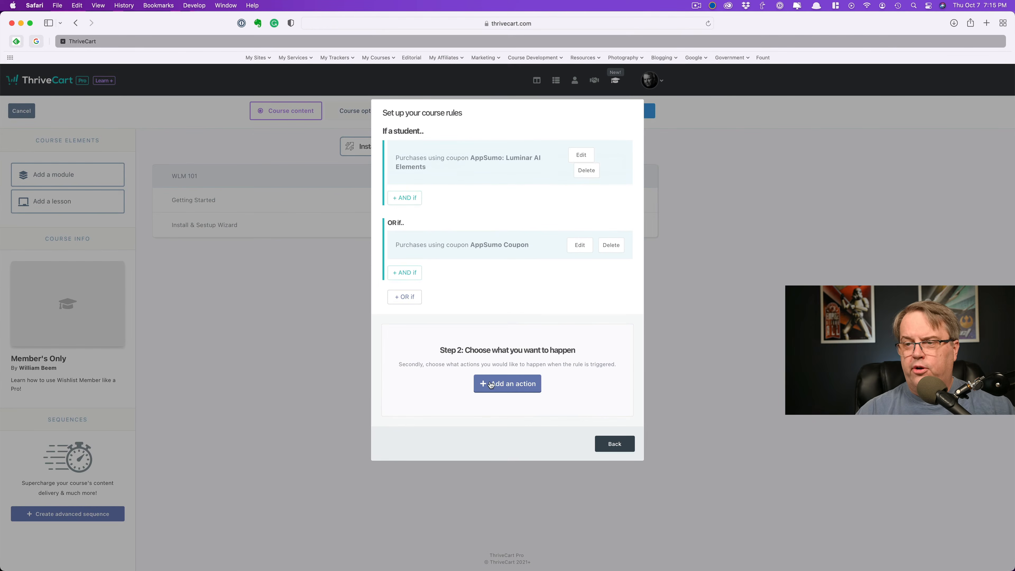
View the actions available for the course rule, and leave the rule setup without saving.
left_click(509, 386)
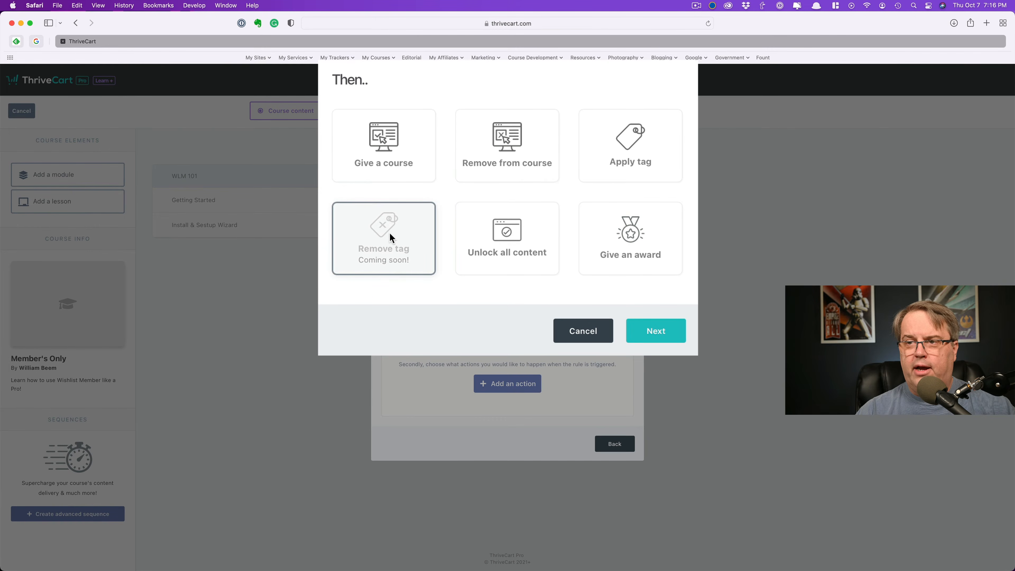
left_click(577, 331)
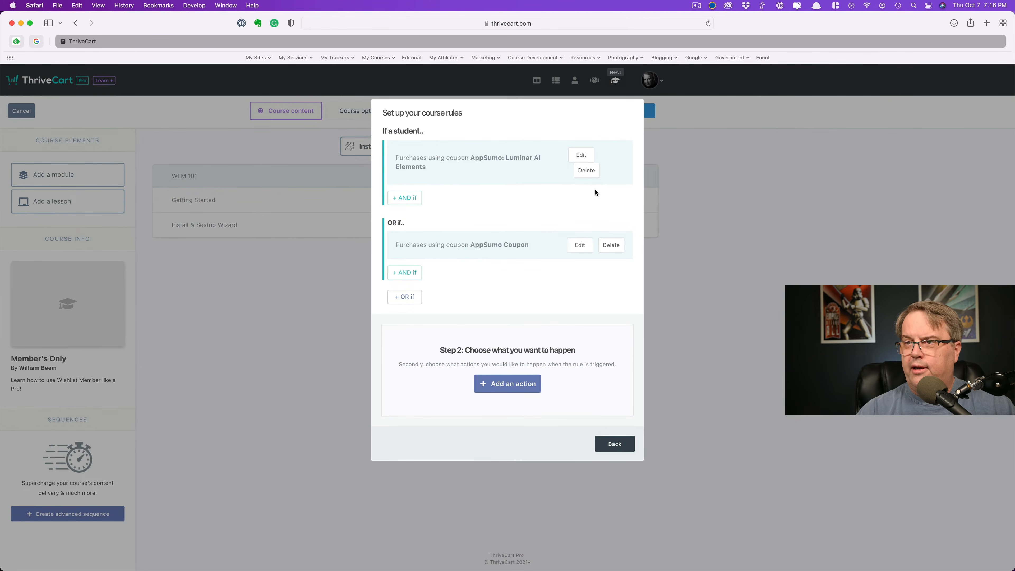
left_click(615, 447)
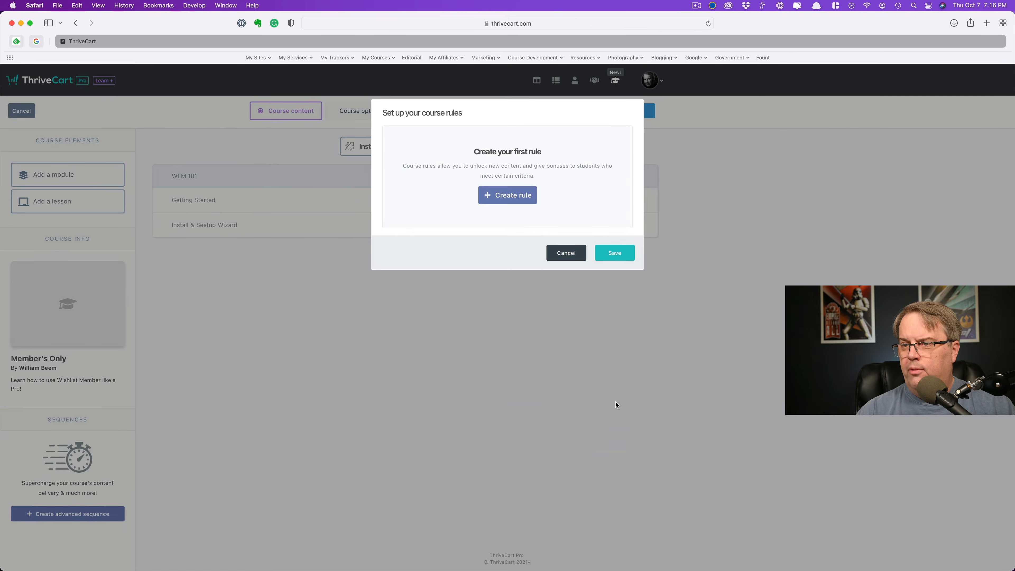
left_click(570, 254)
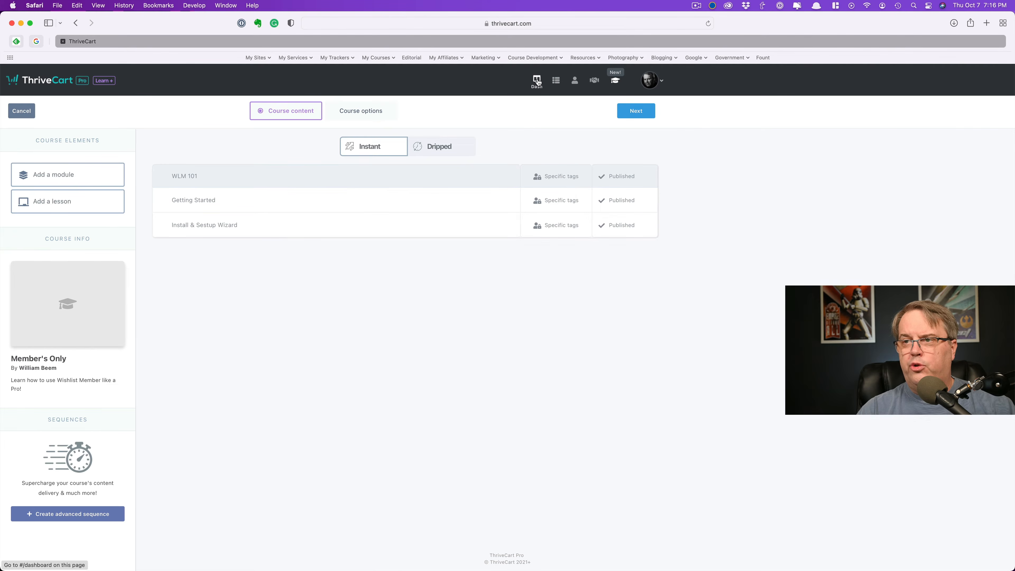
Open the products list and create a new digital product.
left_click(556, 81)
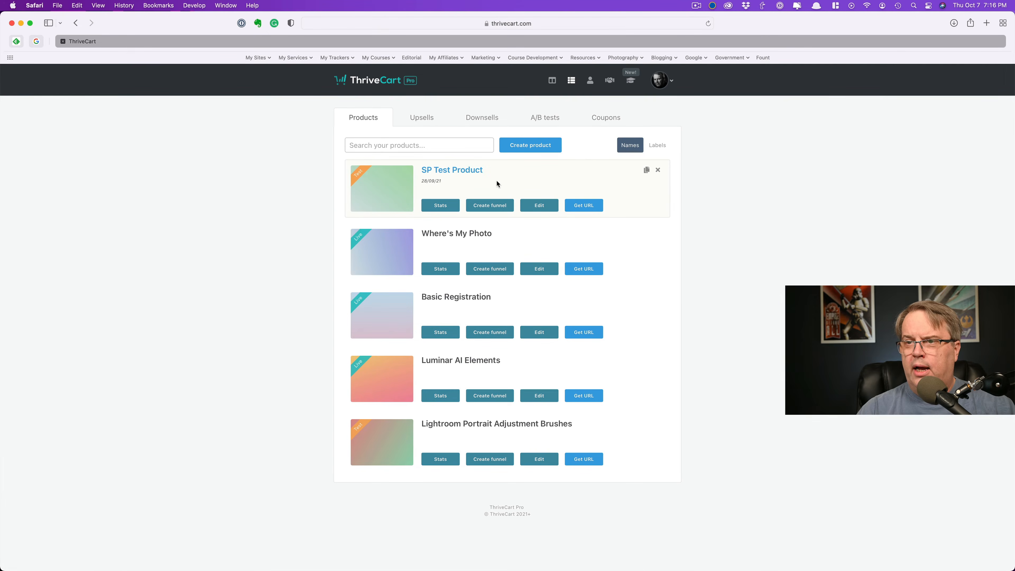
left_click(535, 147)
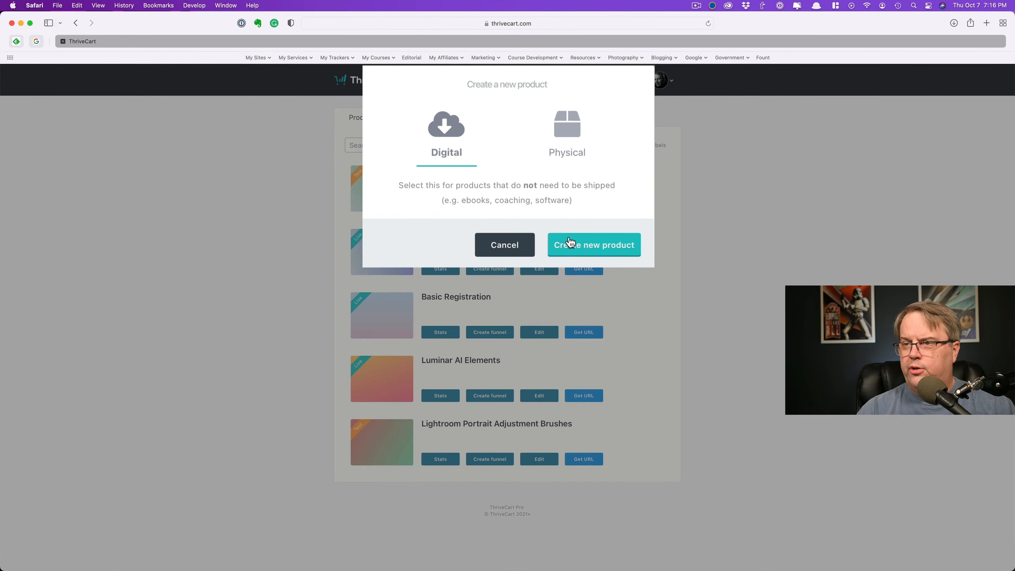
left_click(571, 235)
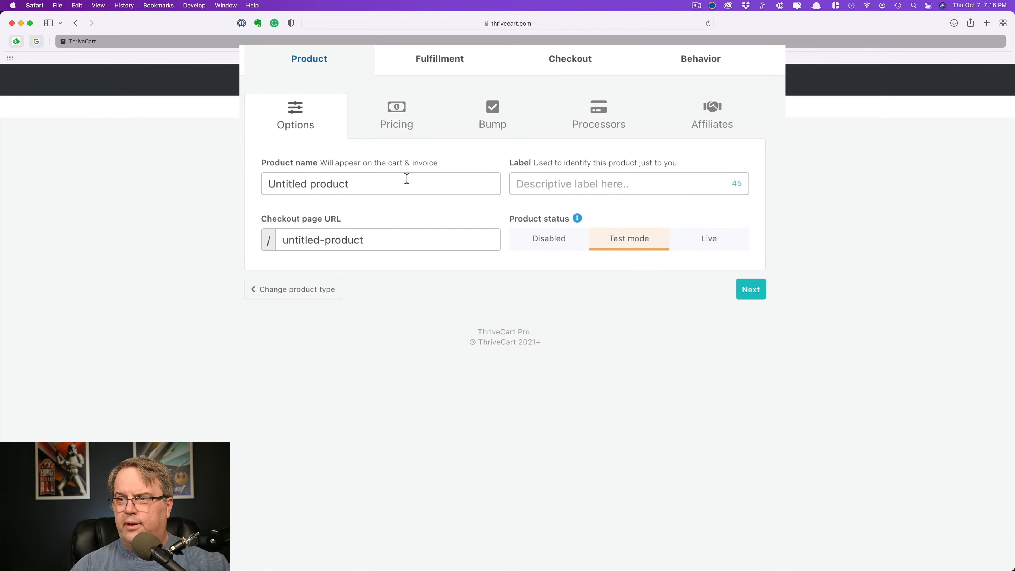
Review the new product's basic options and pricing settings, including the selling currencies, and keep USD ($).
left_click(396, 106)
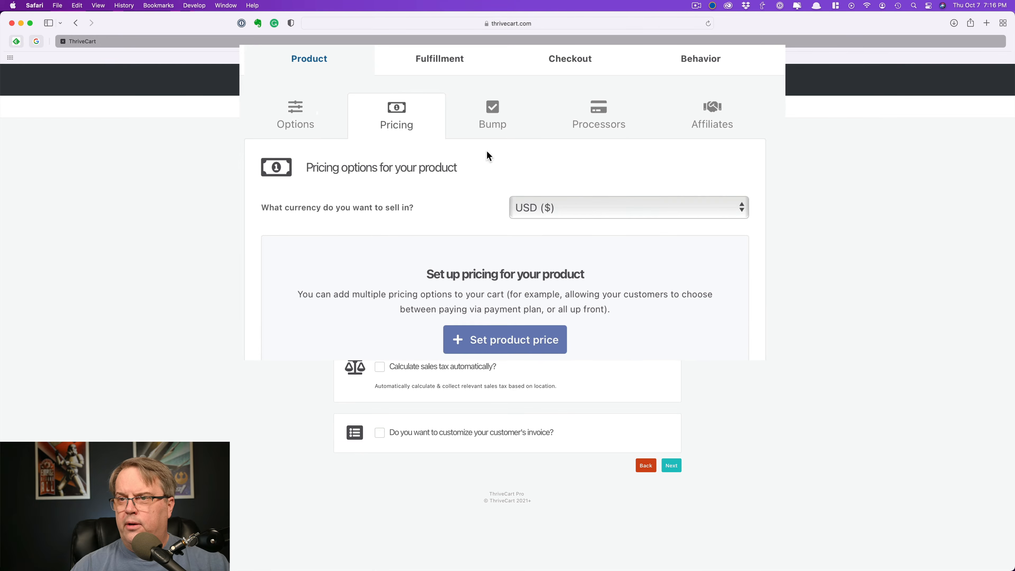
left_click(306, 114)
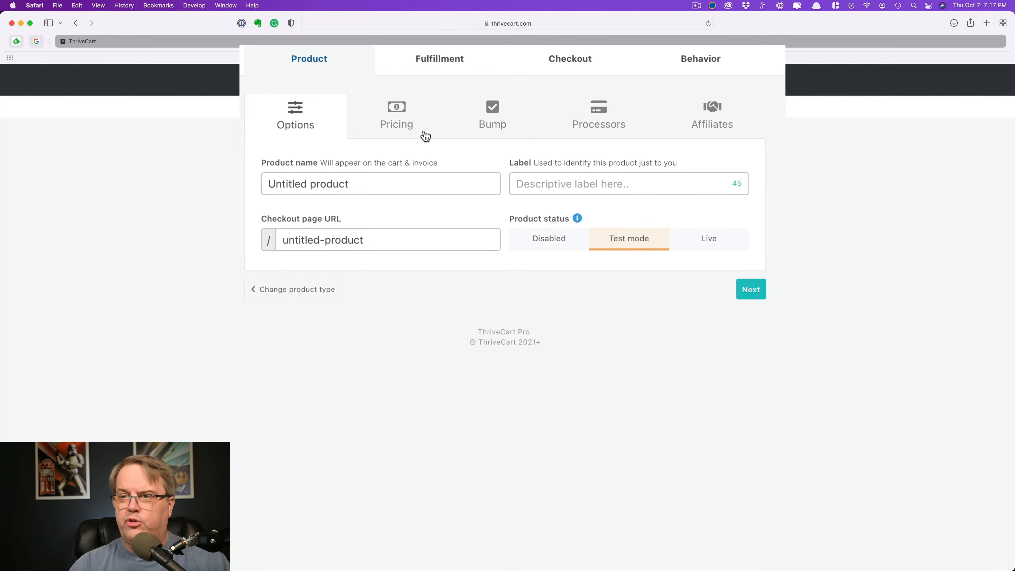
left_click(397, 114)
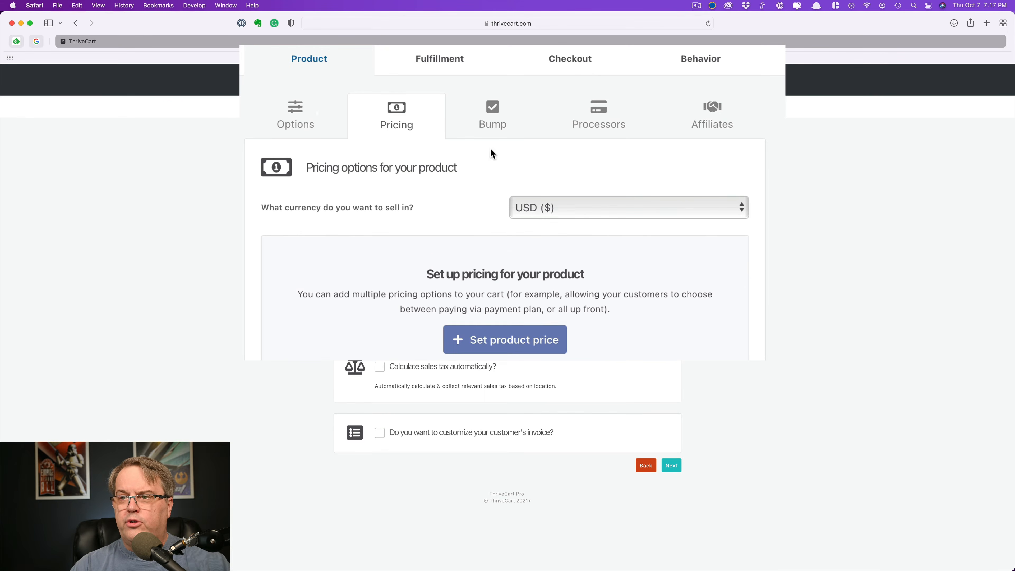
left_click(554, 205)
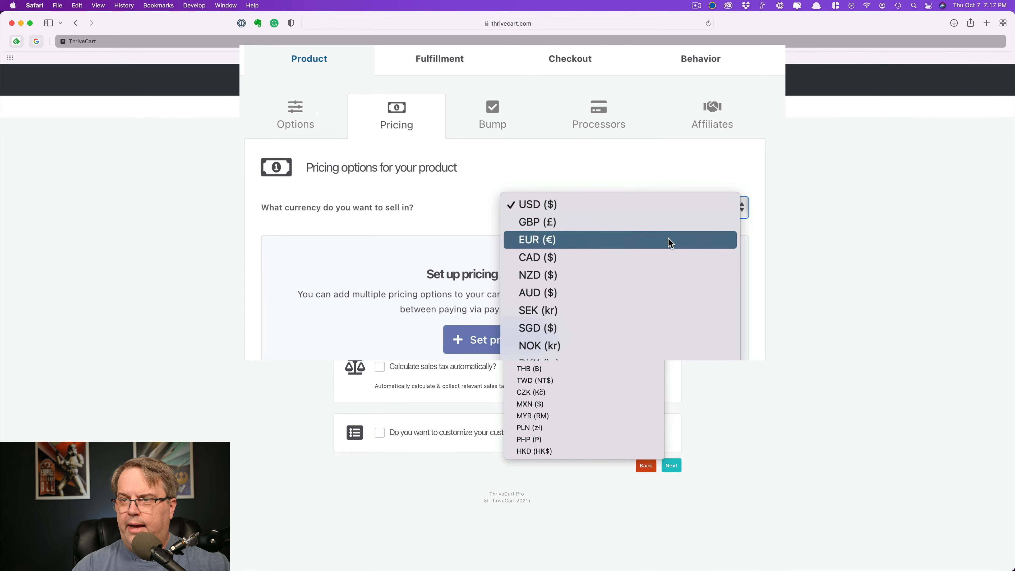
left_click(761, 191)
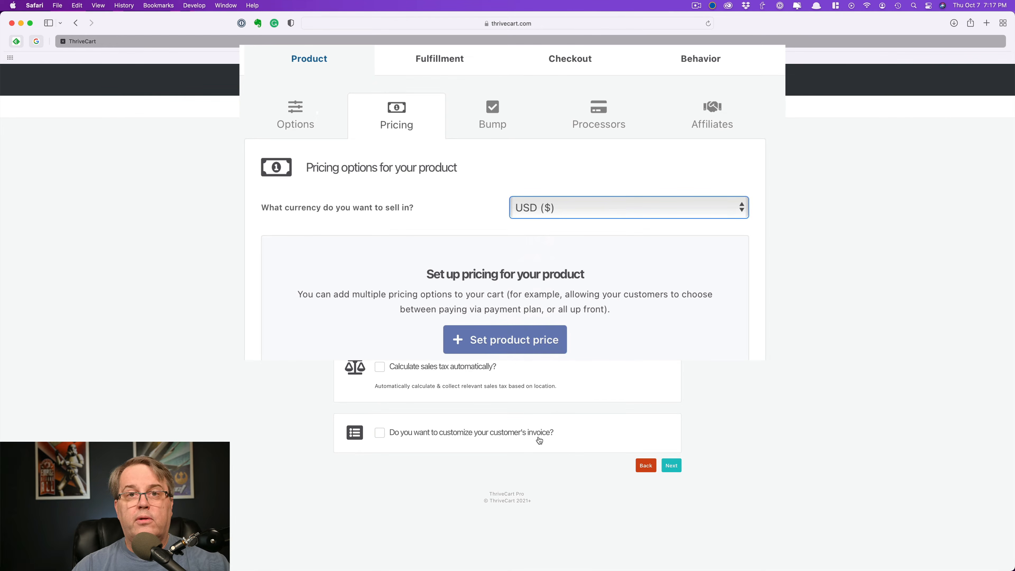
Enable a digital bump offer on the product, with No (customer must click to add to order) for pre-selection.
left_click(489, 116)
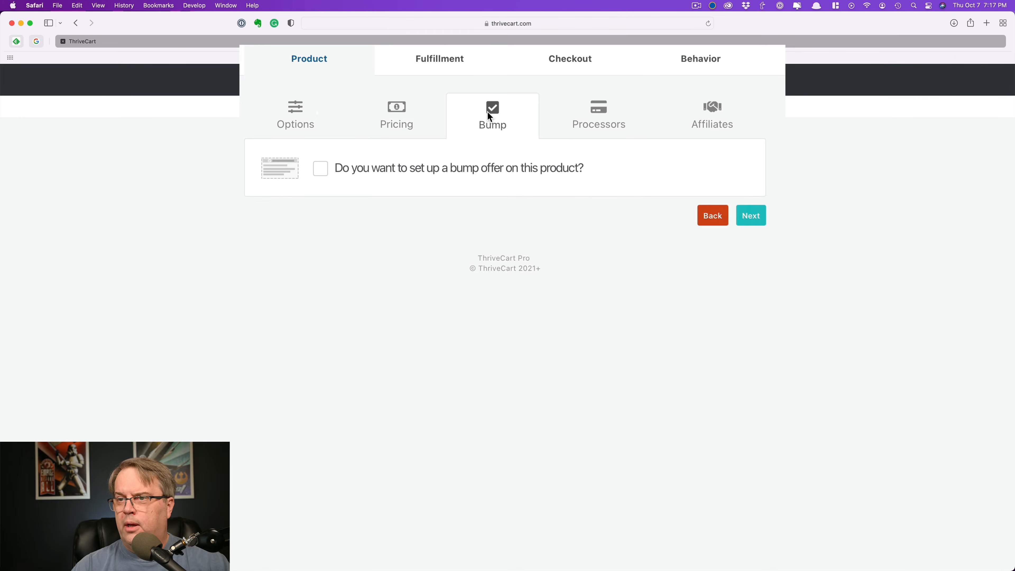
left_click(321, 168)
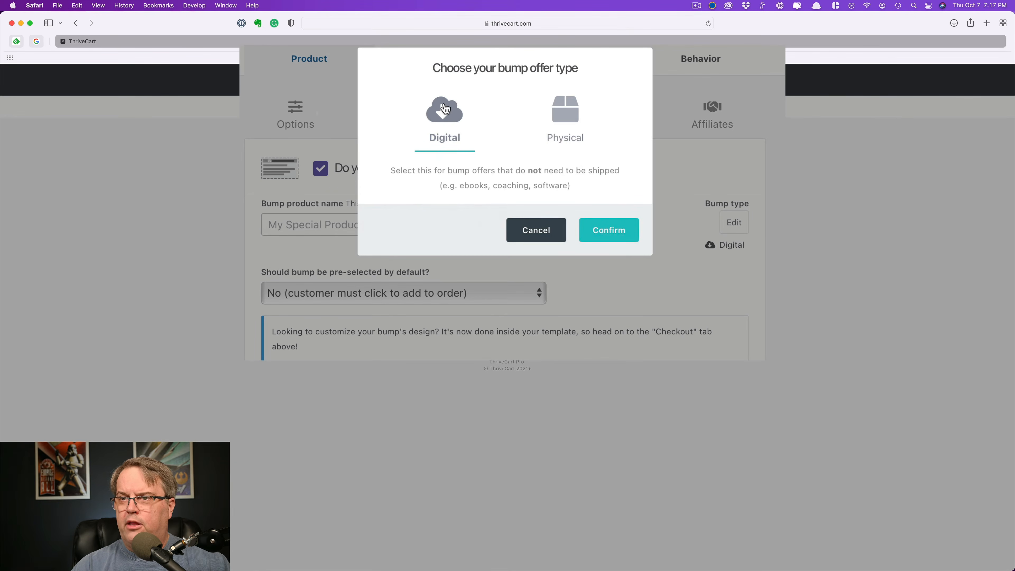
left_click(608, 230)
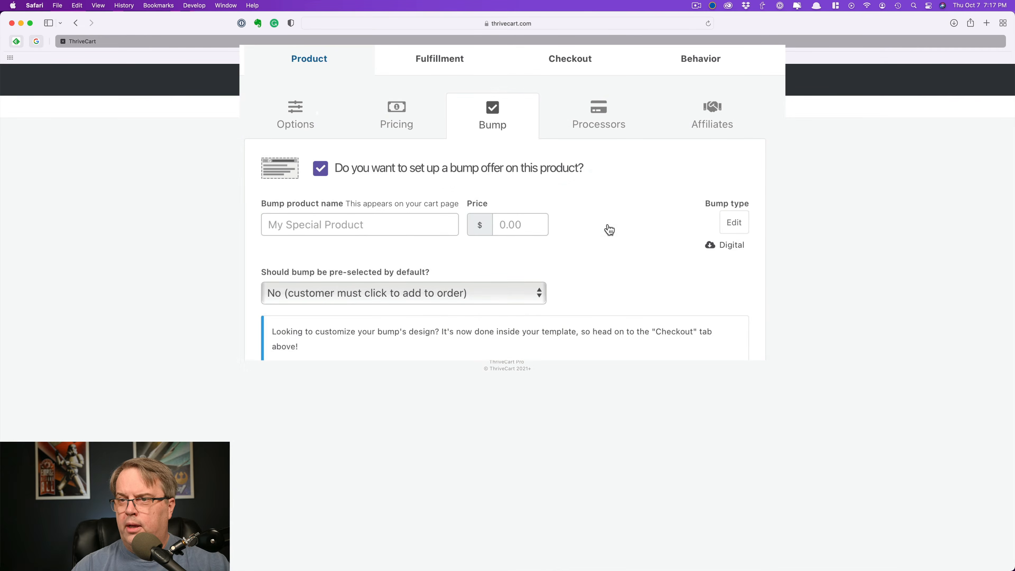
left_click(437, 224)
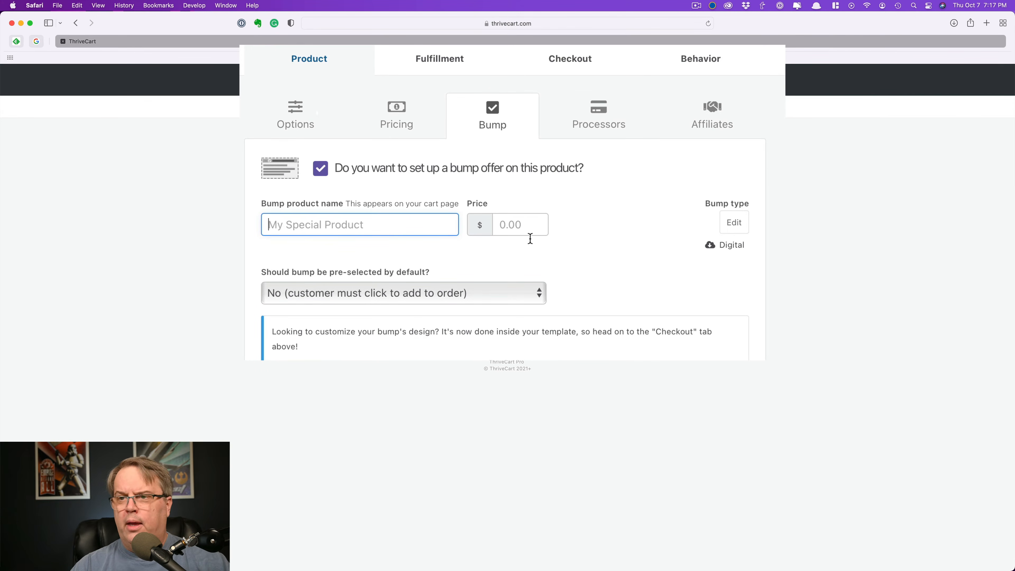
left_click(528, 293)
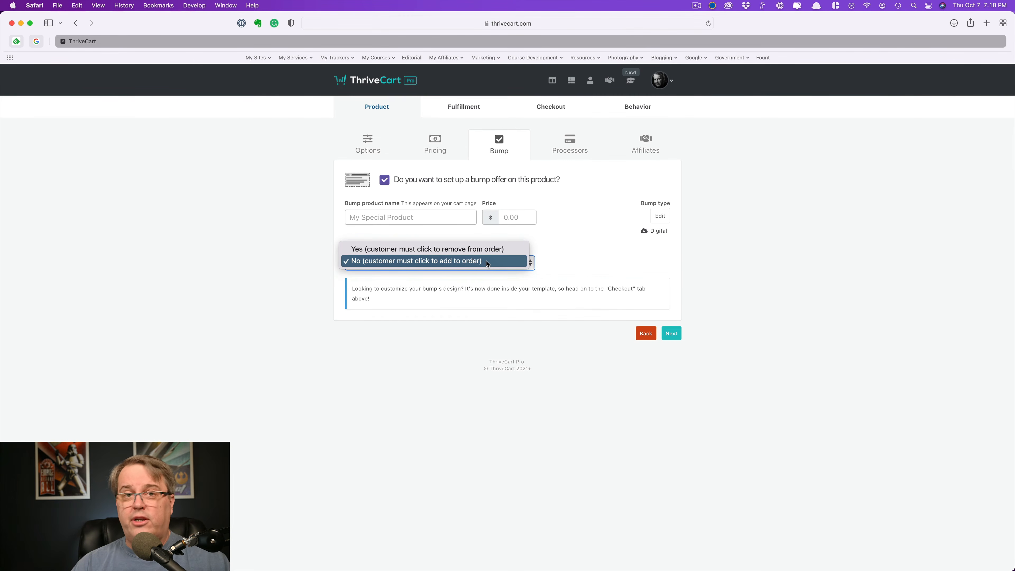
left_click(485, 260)
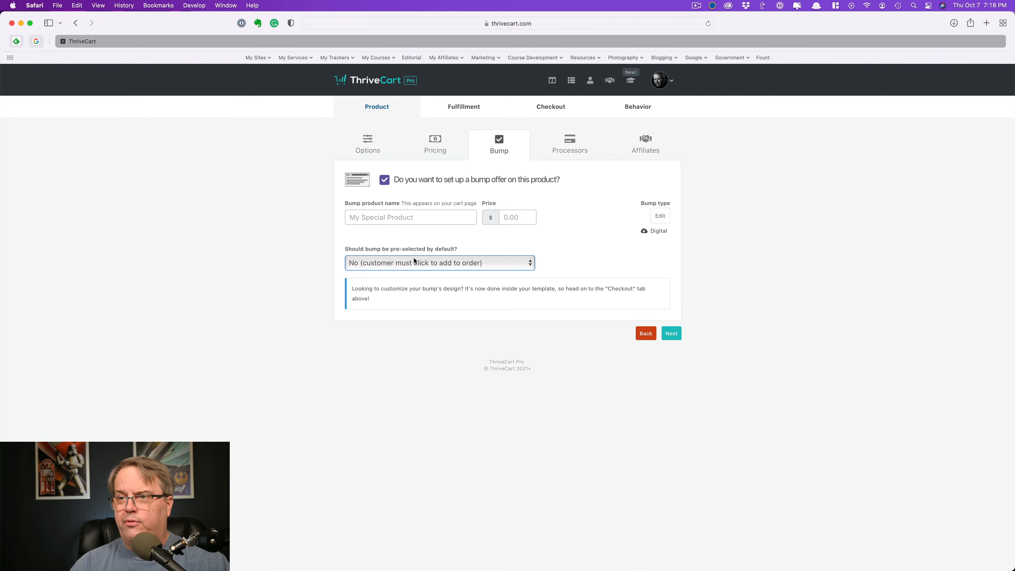
Try choosing Stripe, PayPal and Apple Pay as the product's payment processors, and leave the processor setup without saving.
left_click(568, 142)
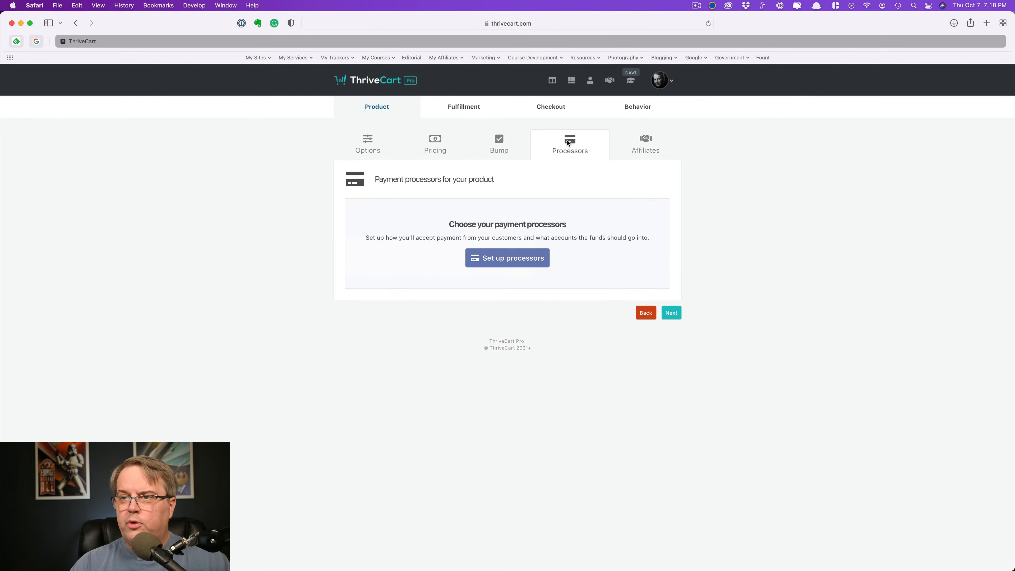
left_click(502, 250)
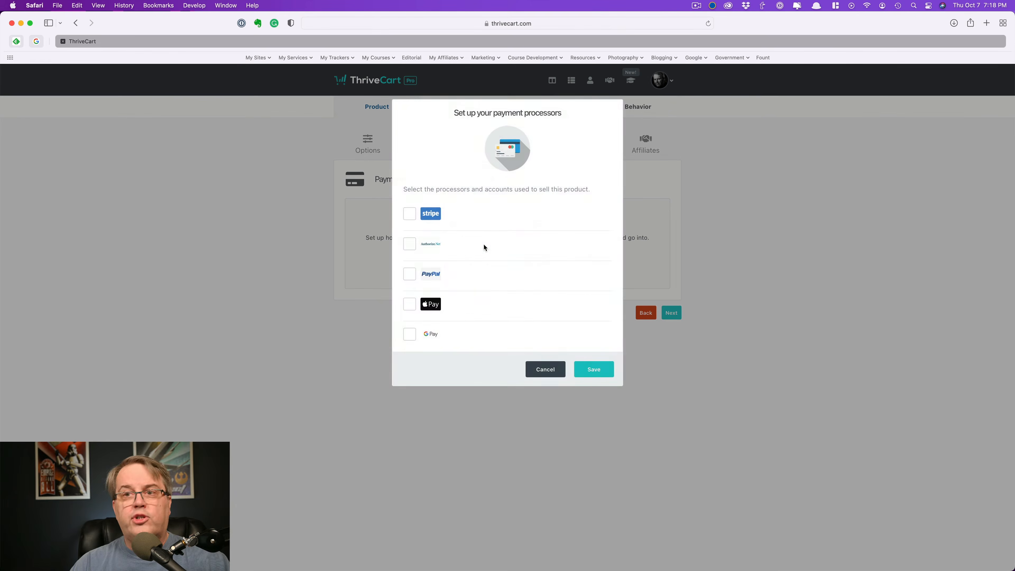
left_click(362, 202)
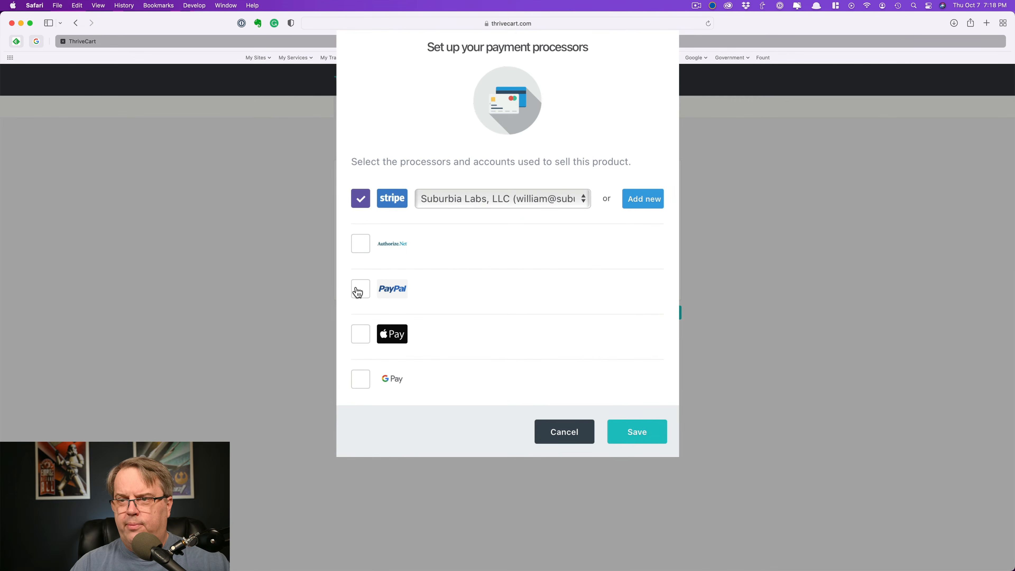
left_click(356, 289)
left_click(353, 340)
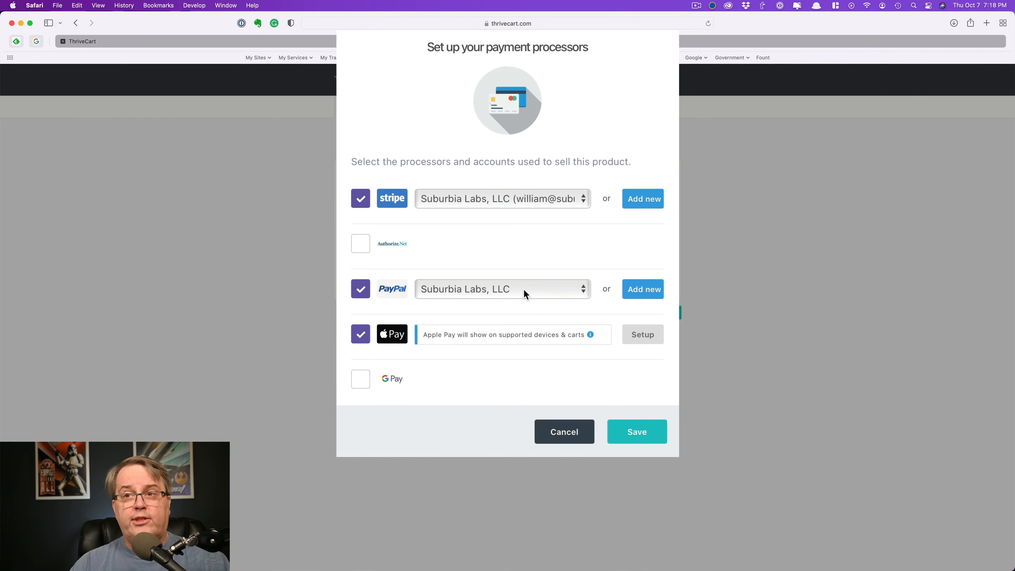
left_click(560, 438)
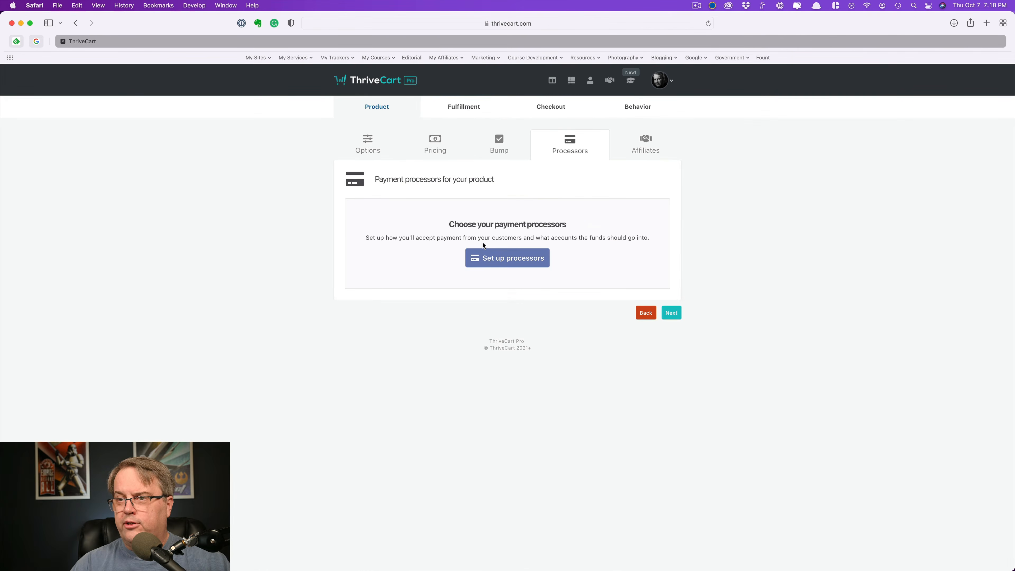
Try enabling affiliate promotion for the product, and dismiss the request to clear cookies.
left_click(646, 145)
left_click(374, 177)
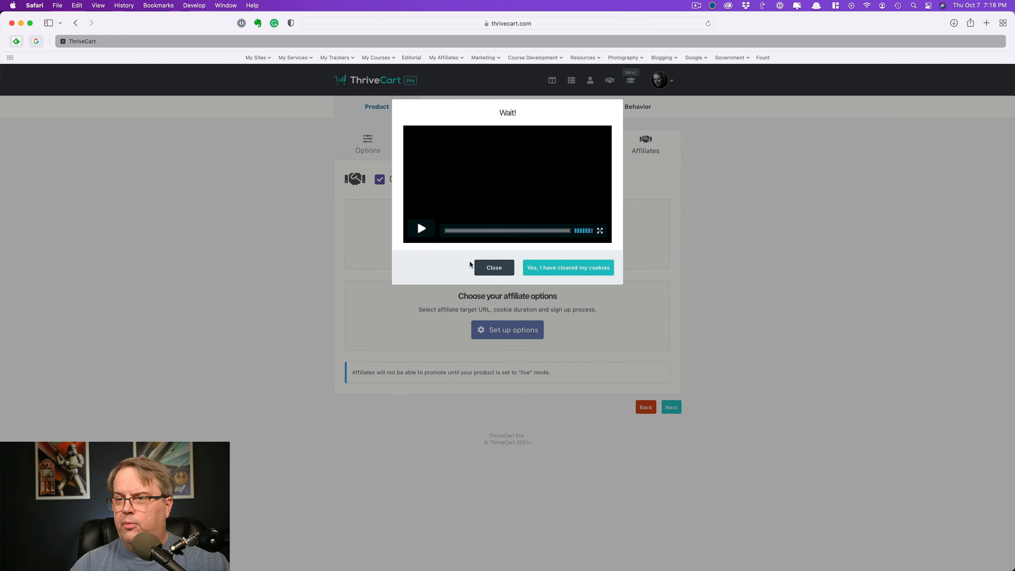
left_click(492, 267)
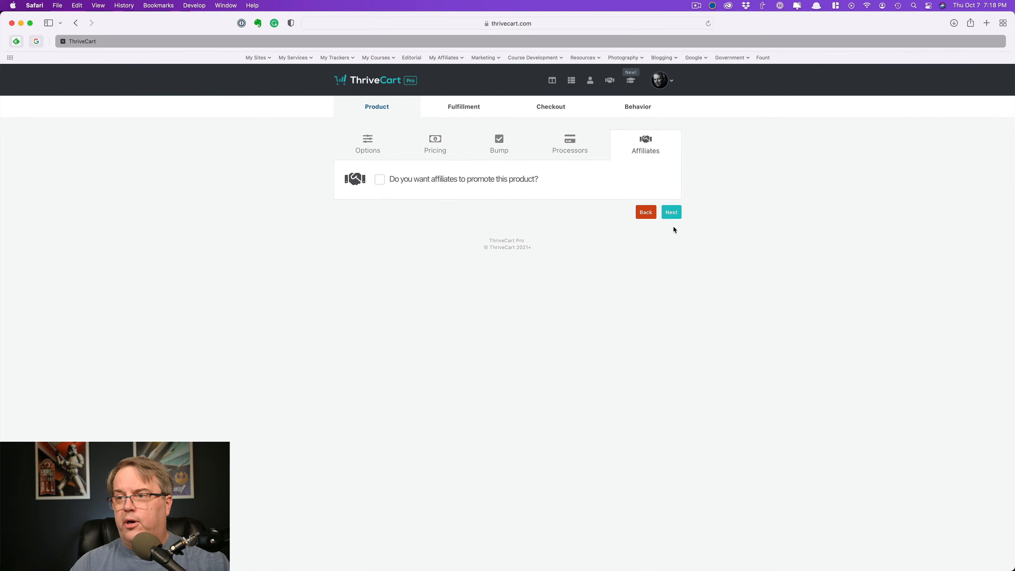
In the fulfillment settings, have buyers added to the membership site after purchase, using ThriveCart Learn as the membership platform.
left_click(671, 212)
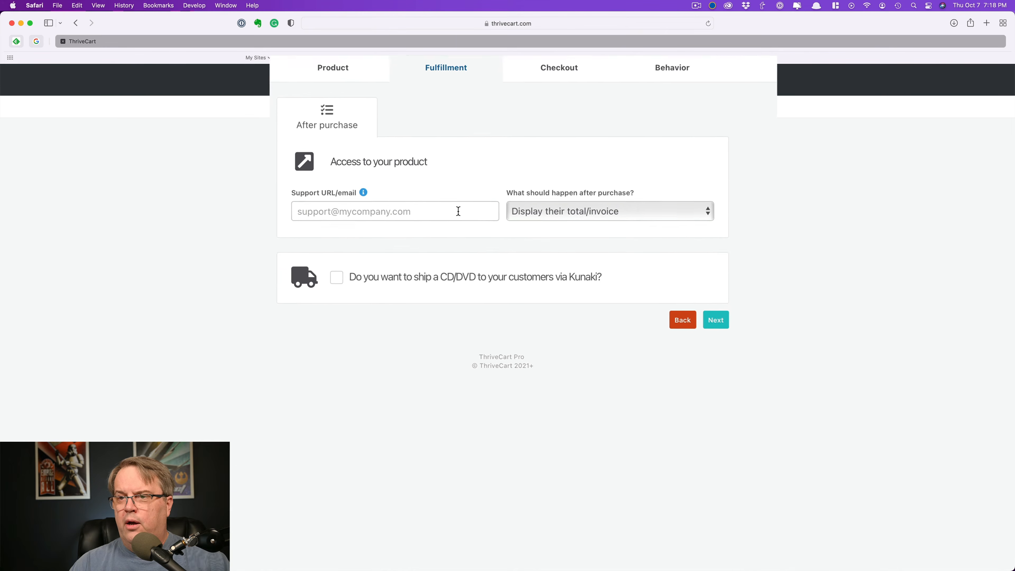
left_click(448, 207)
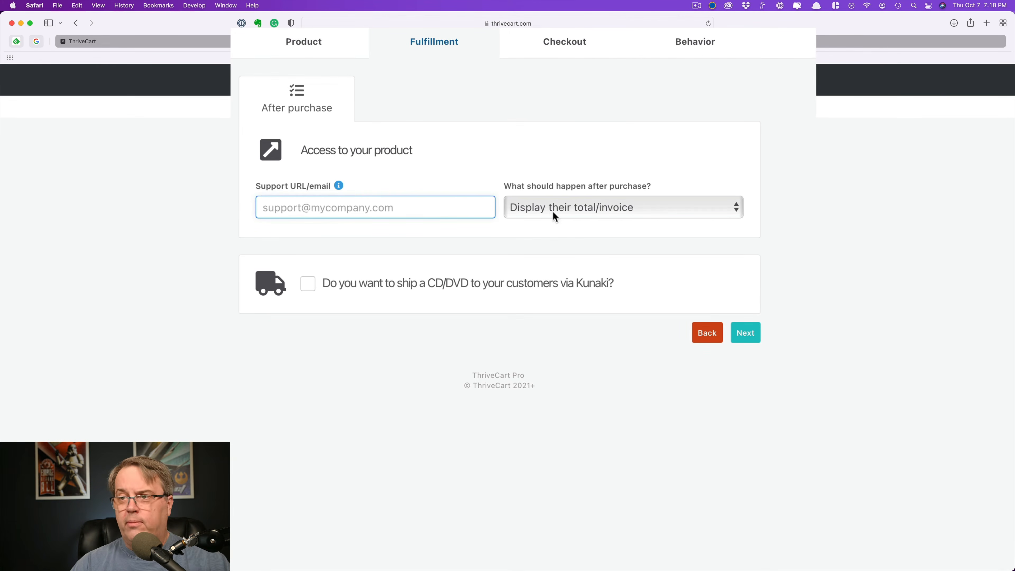
left_click(584, 210)
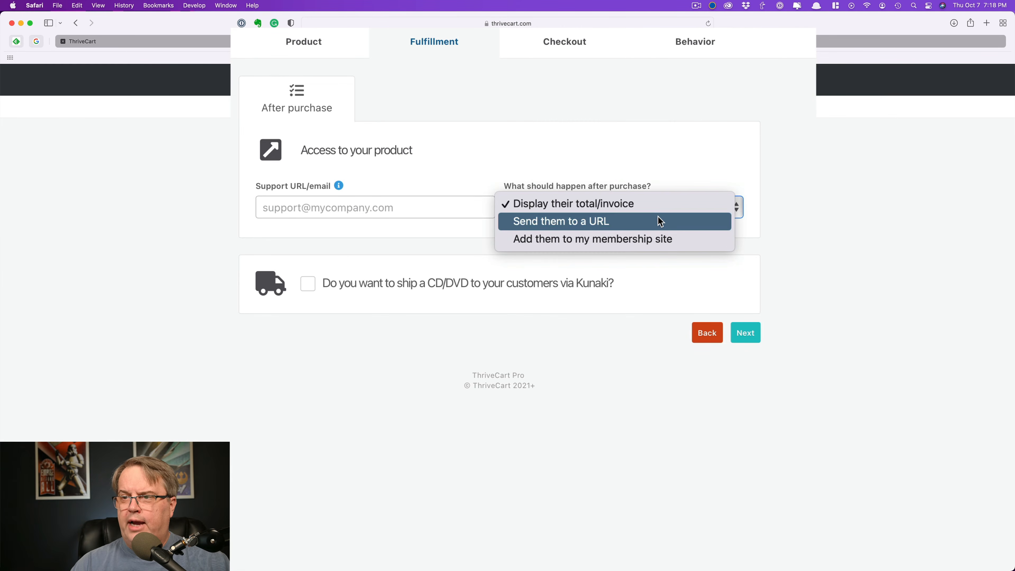
left_click(672, 241)
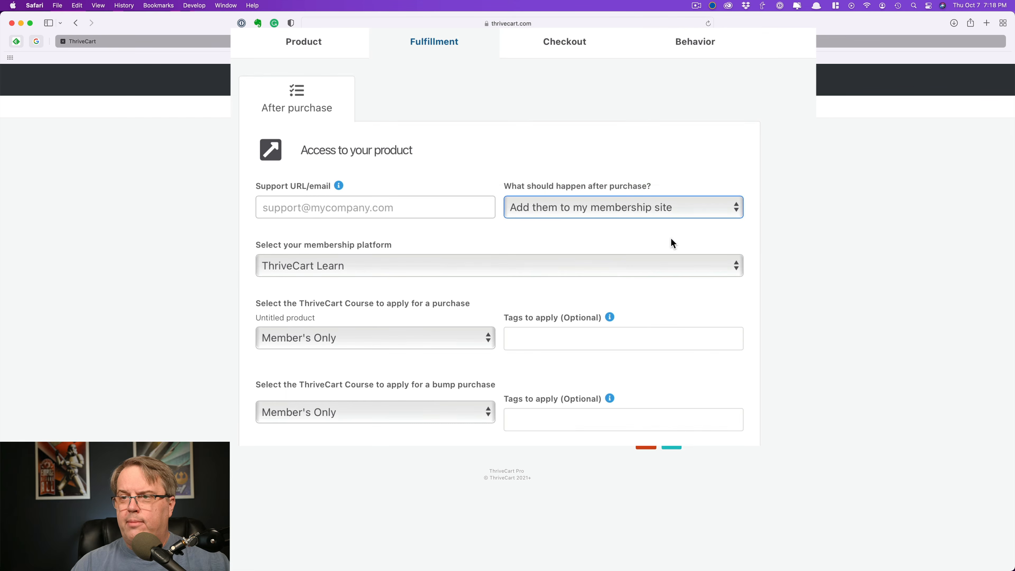
left_click(269, 270)
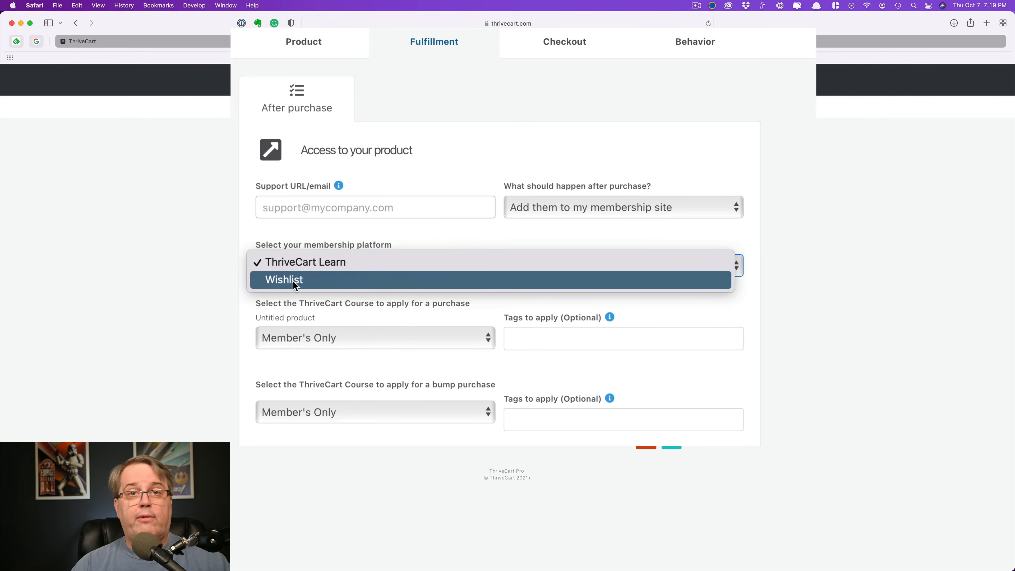
left_click(309, 265)
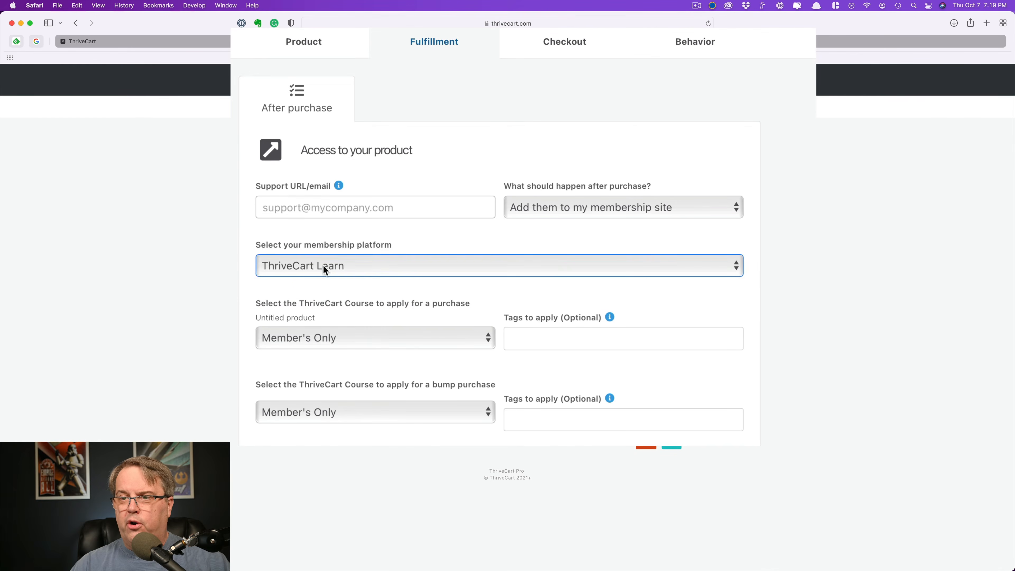
Keep Member's Only as the course for the main and bump purchases, and leave both optional tag fields empty.
left_click(475, 343)
left_click(599, 346)
left_click(589, 333)
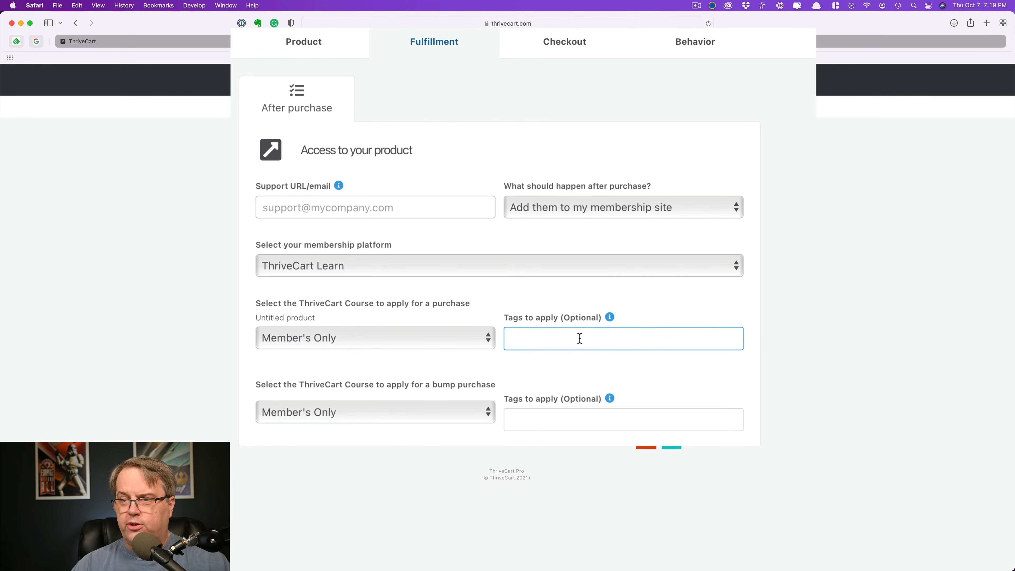
left_click(463, 413)
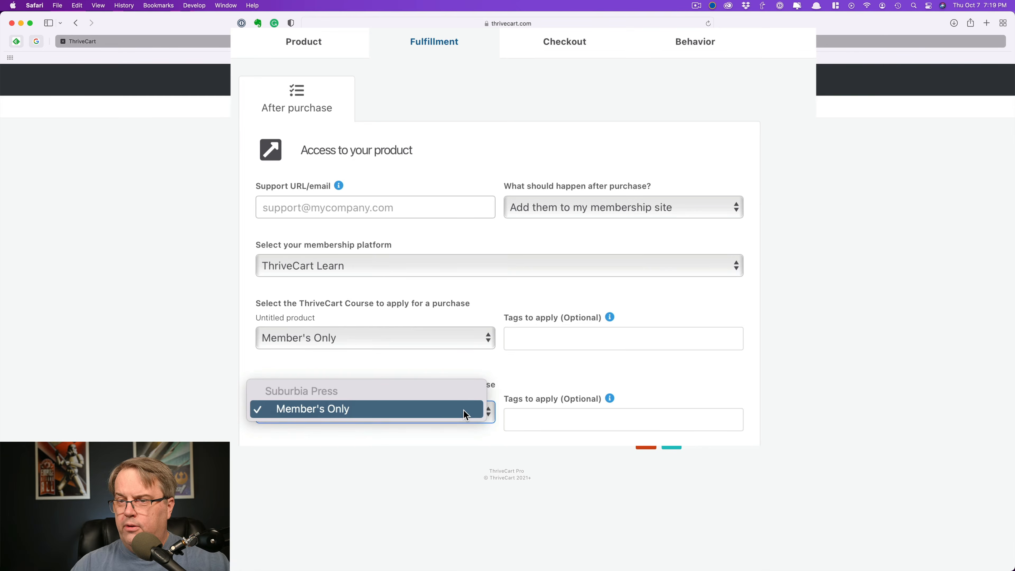
left_click(464, 412)
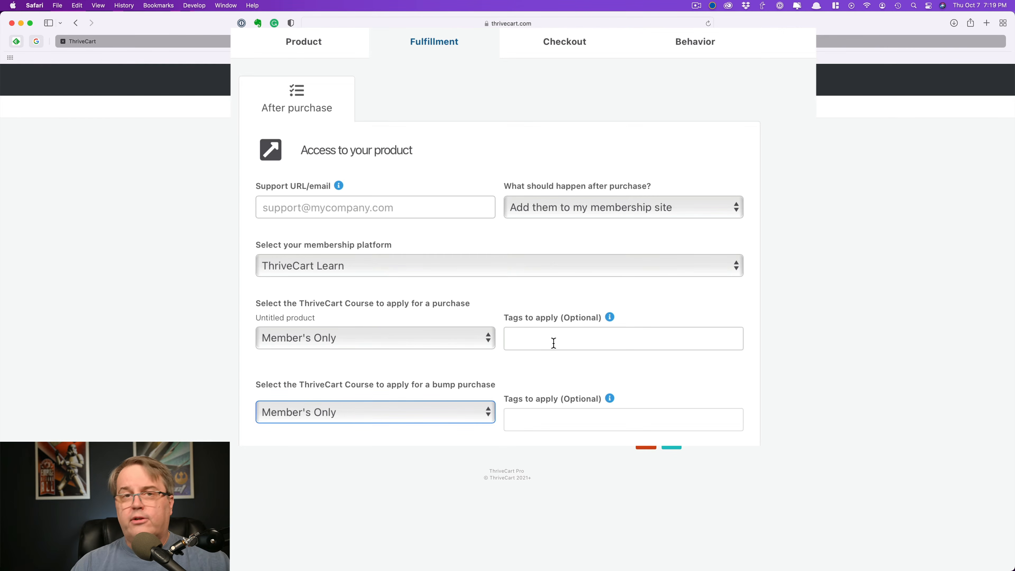
left_click(562, 417)
Review the checkout's cart types, design options and tracking services, backing out of the design editor's missing setup steps.
left_click(575, 42)
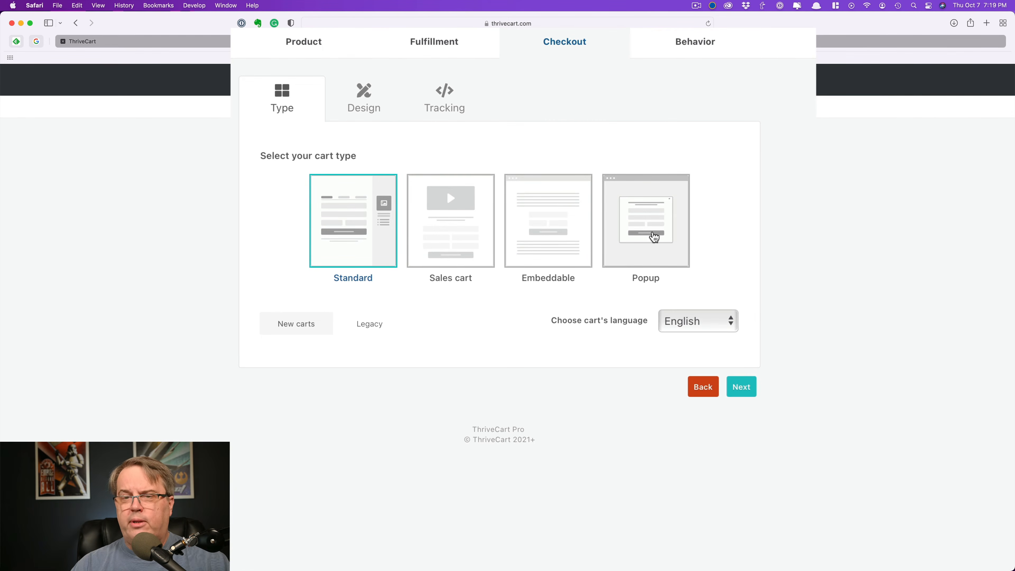
left_click(372, 112)
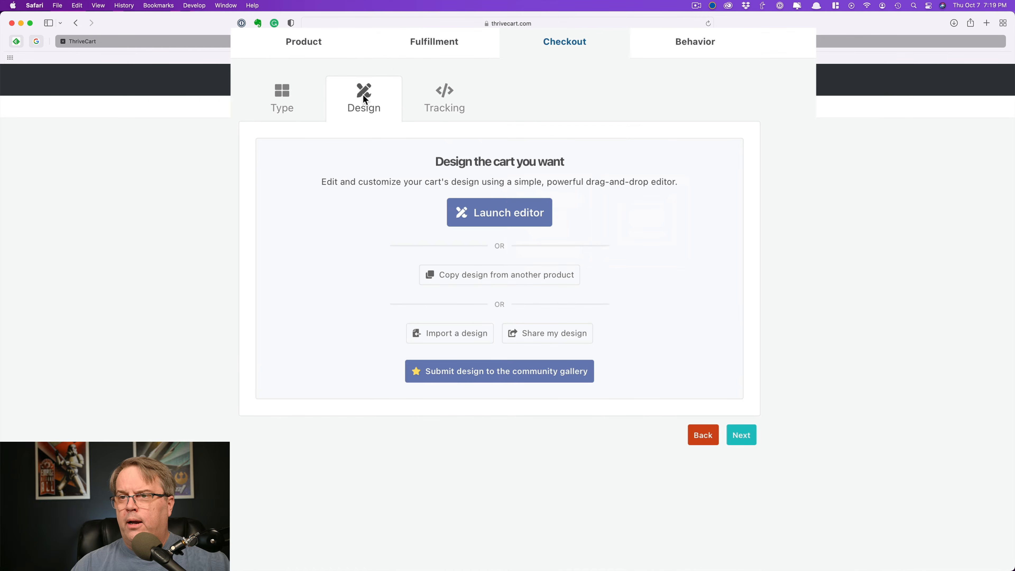
left_click(482, 214)
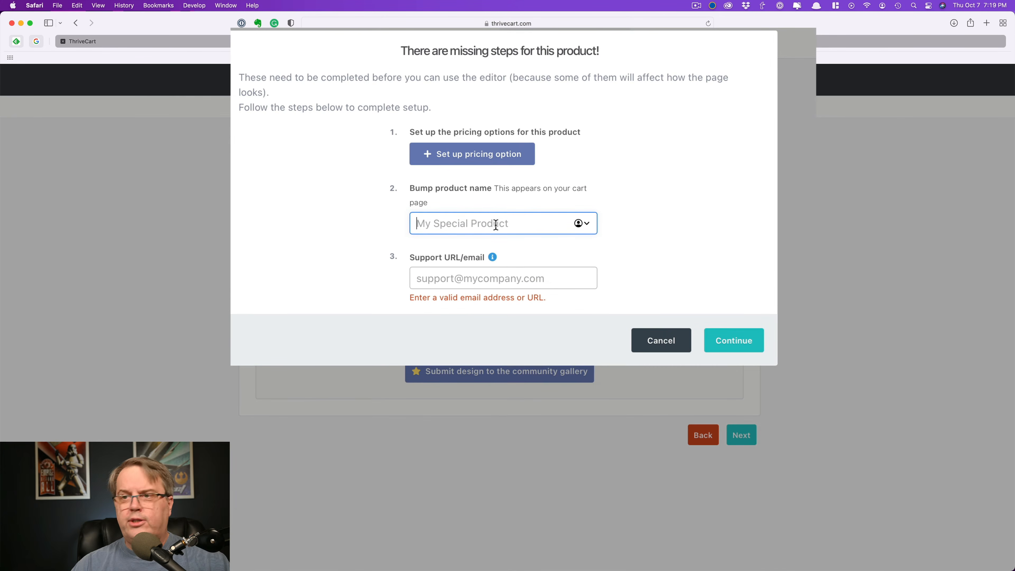
left_click(661, 343)
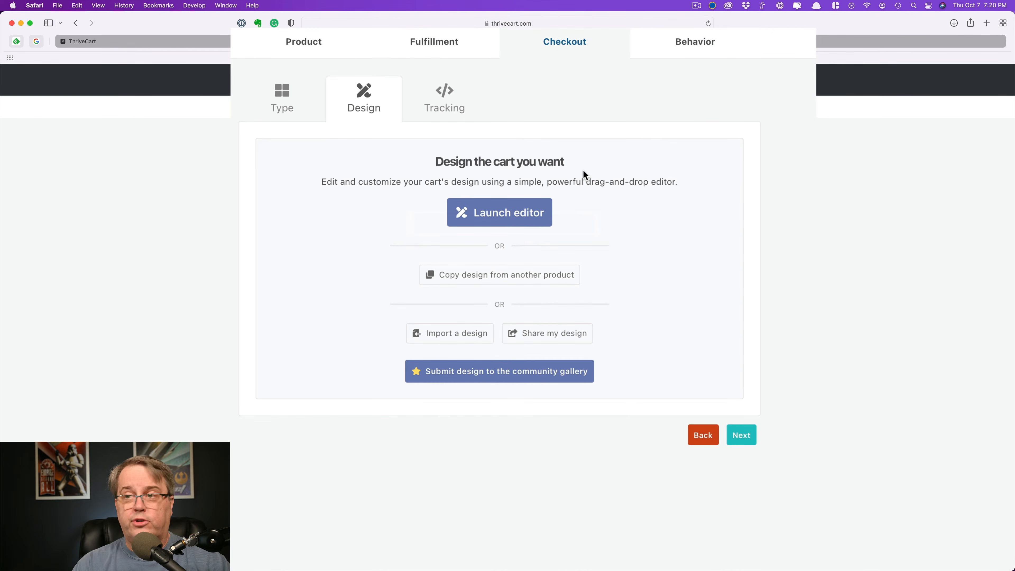
left_click(447, 105)
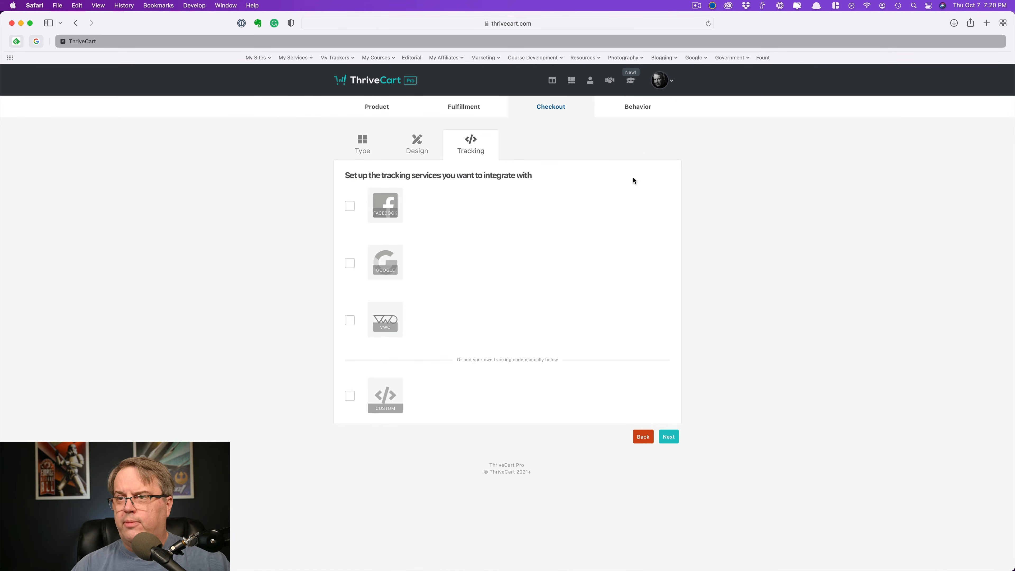
Start a new behavior rule and review its trigger events and available services, keeping main product purchase and Custom HTML.
left_click(638, 110)
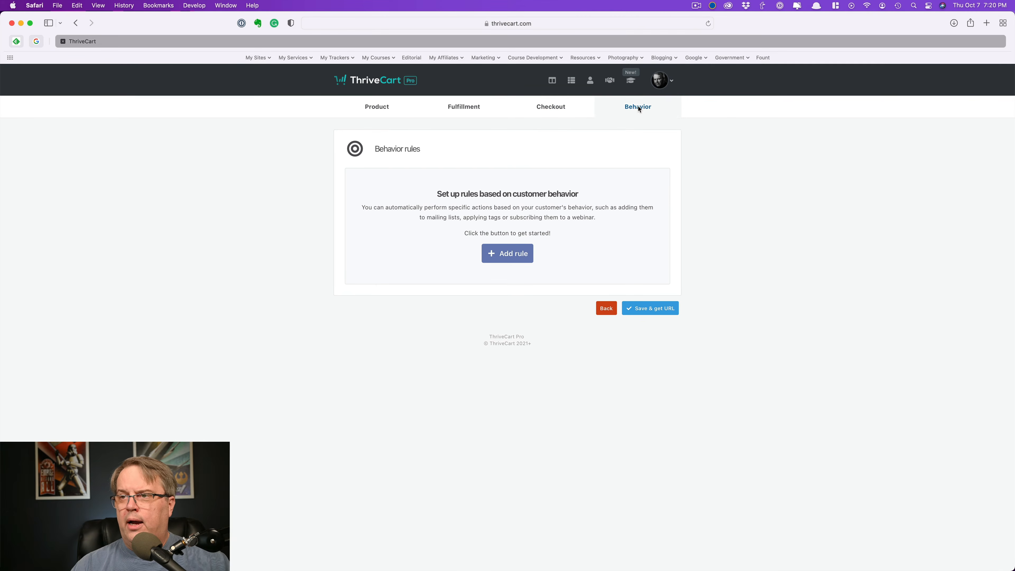
left_click(502, 255)
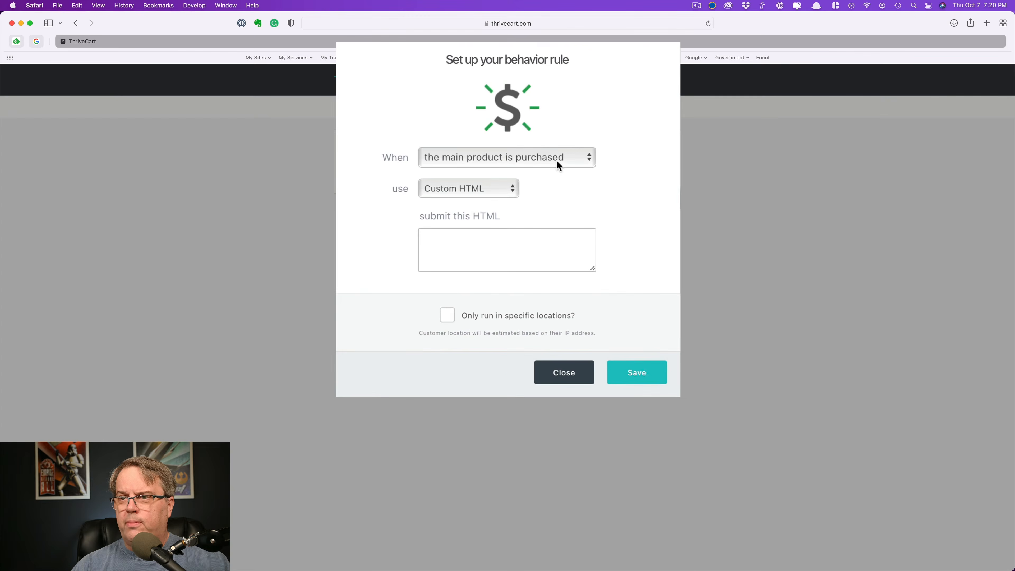
left_click(557, 164)
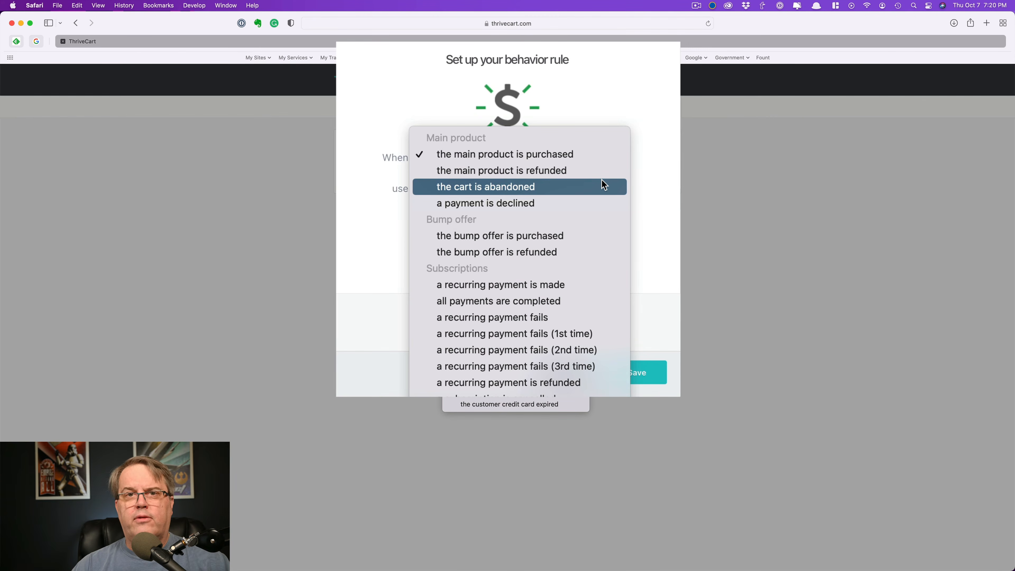
left_click(647, 177)
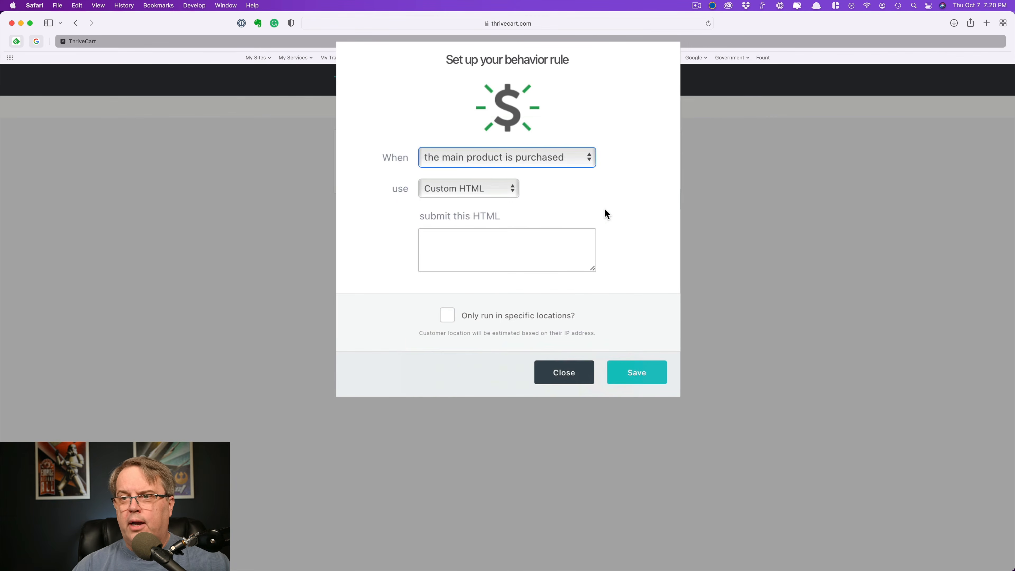
left_click(513, 192)
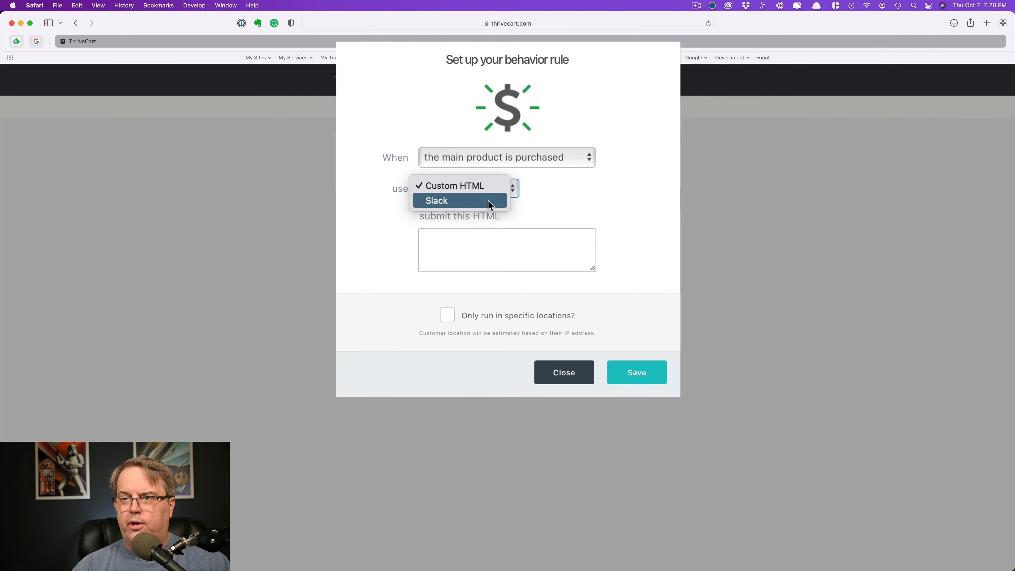
left_click(544, 245)
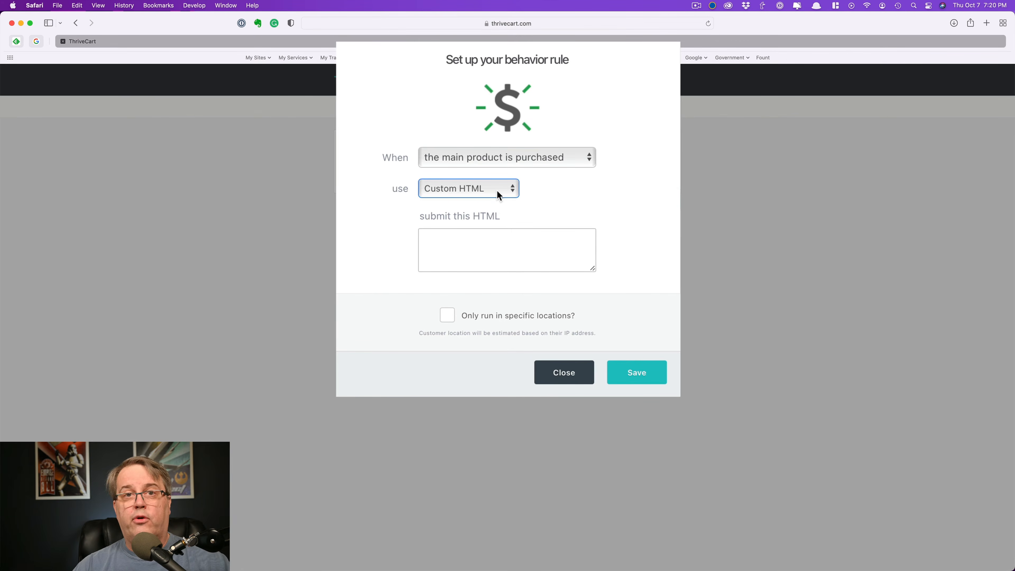
Restrict the behavior rule to specific locations, look through the region and country choices, and close the rule without saving.
left_click(448, 315)
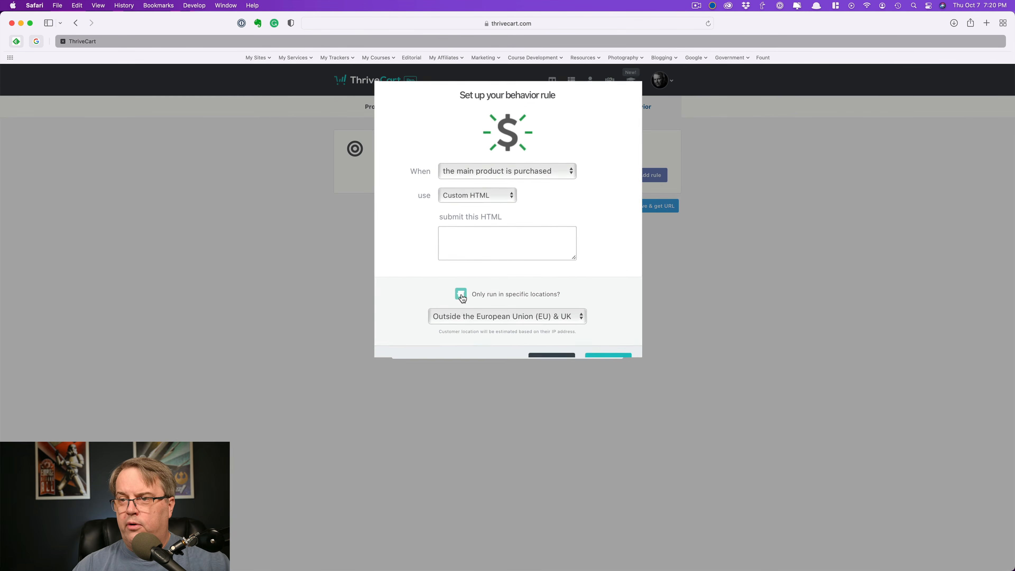
left_click(471, 302)
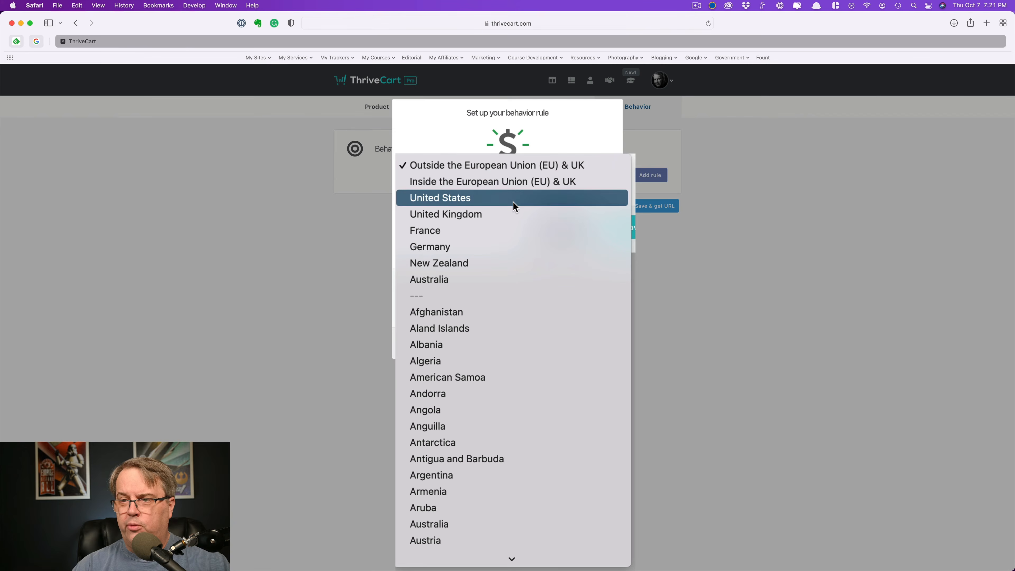
scroll(499, 248, "down", 5)
scroll(542, 252, "down", 20)
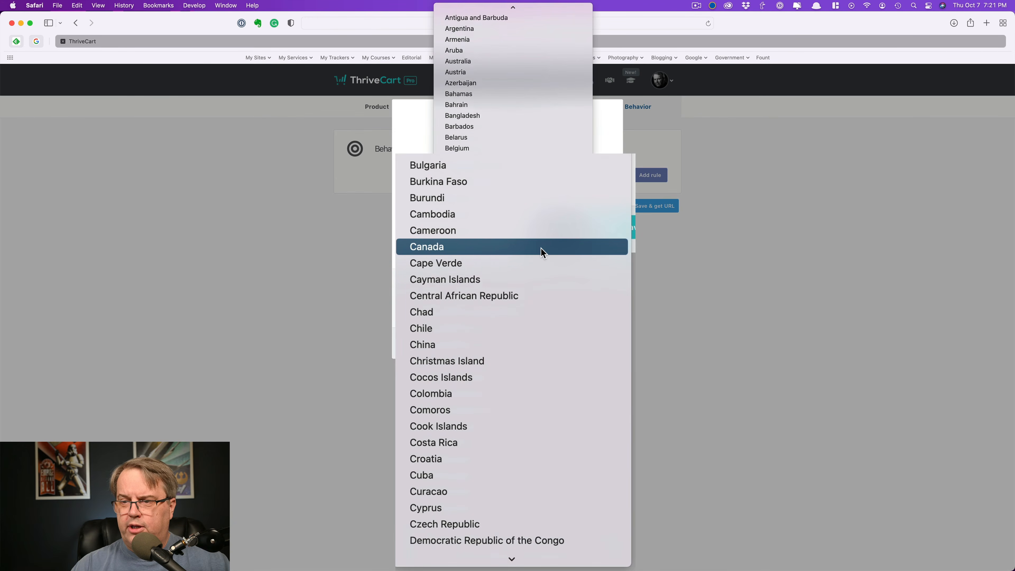
scroll(542, 252, "down", 3)
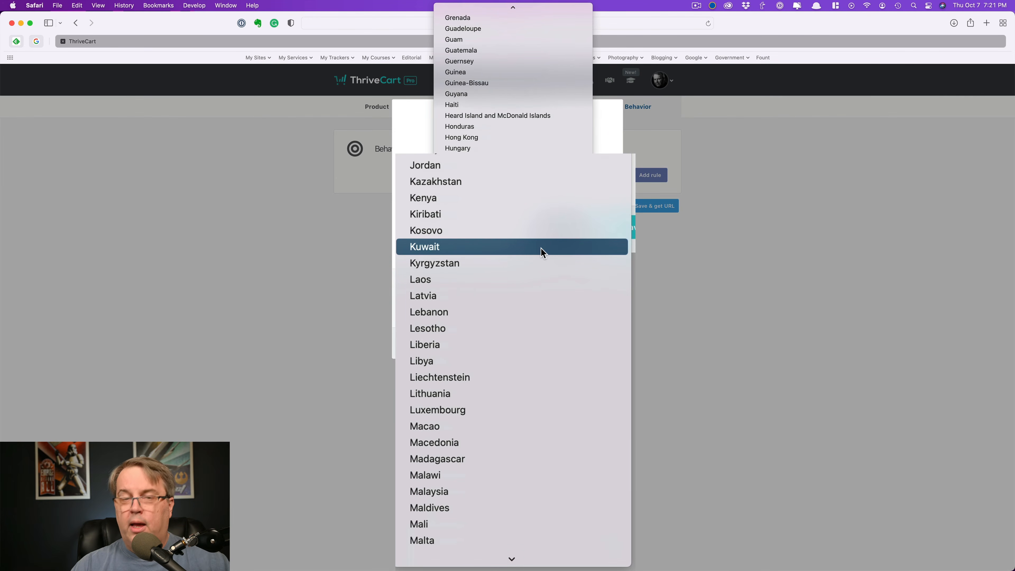
scroll(541, 251, "up", 20)
left_click(611, 291)
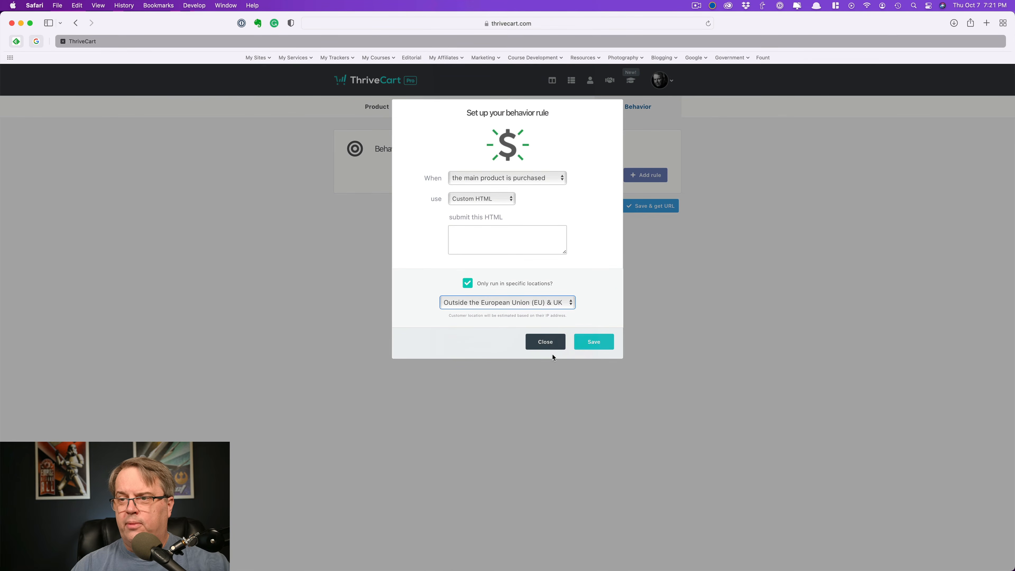
left_click(540, 343)
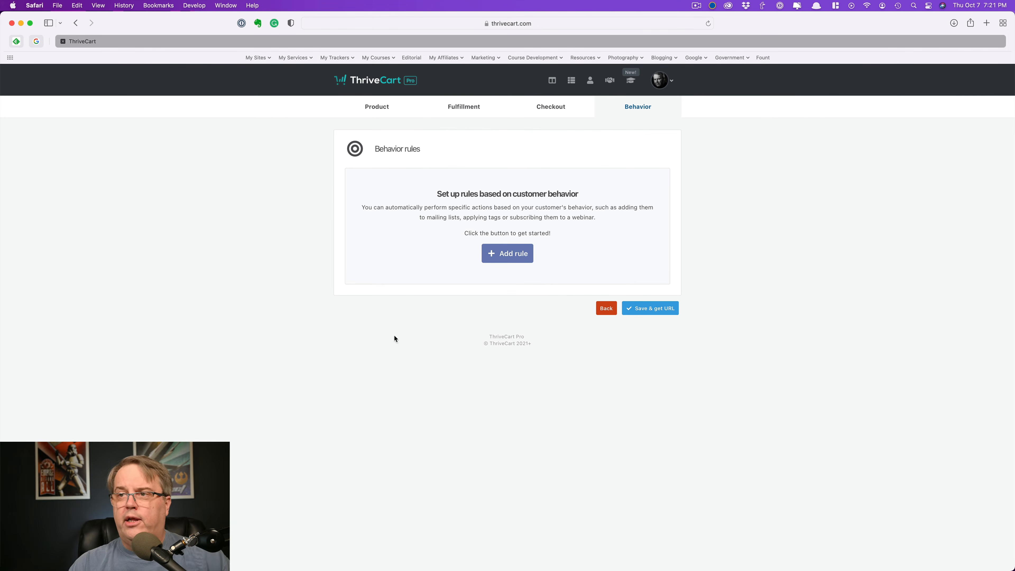
Open the sales funnel setup for SP Test Product and enable the funnel to view its fulfillment and upsell options.
left_click(627, 84)
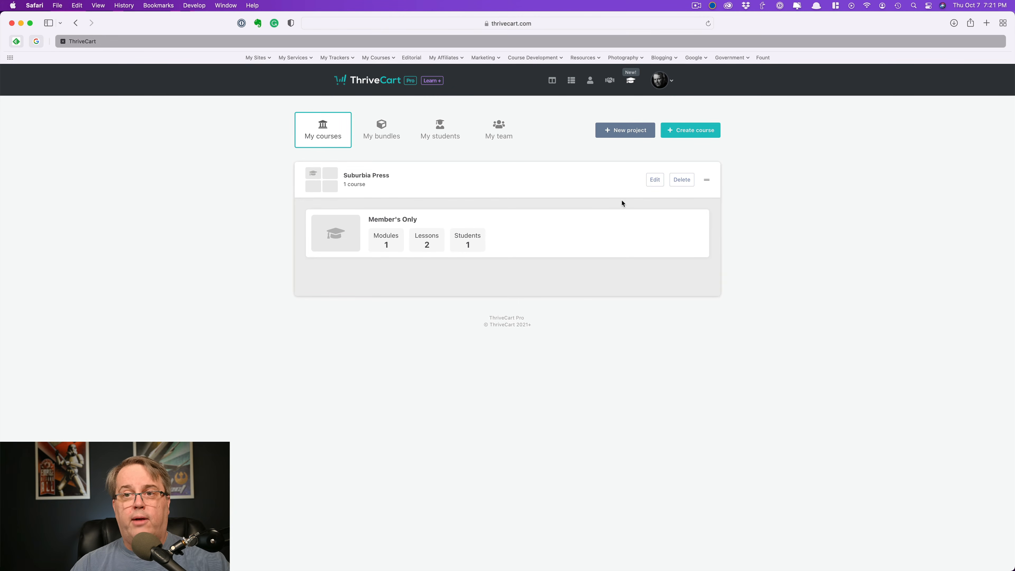
left_click(573, 82)
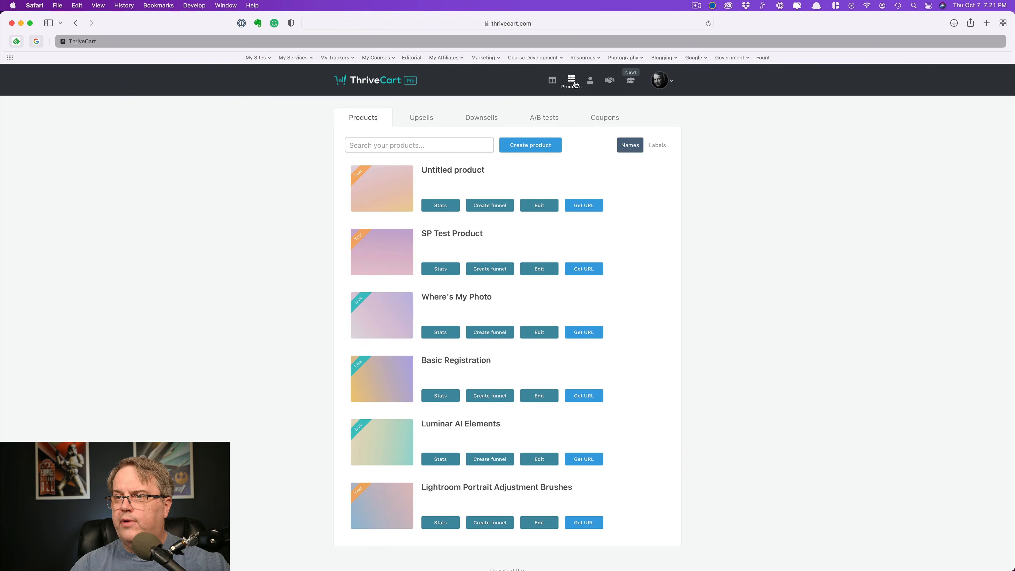
left_click(485, 271)
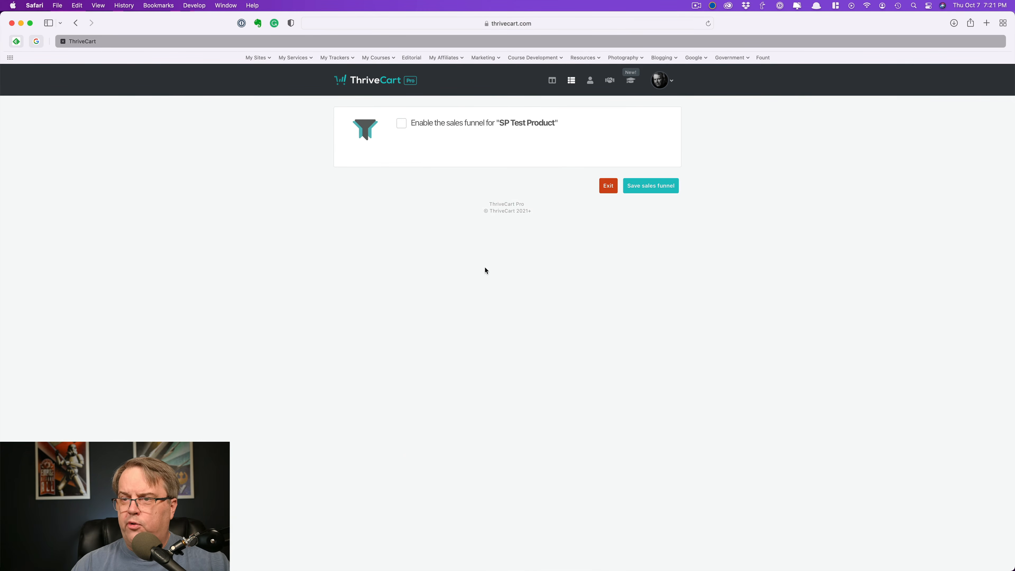
left_click(402, 125)
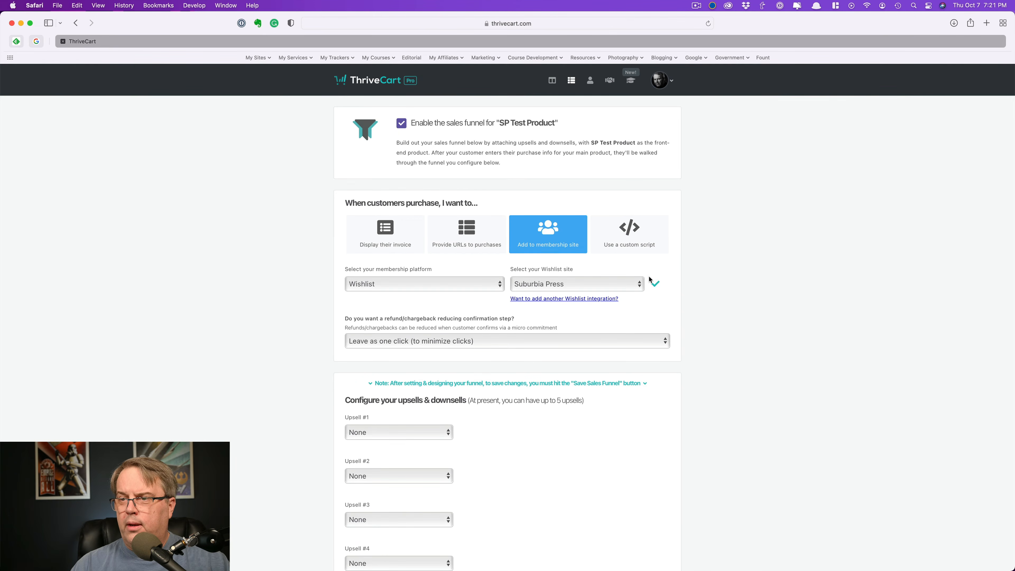
scroll(654, 278, "down", 5)
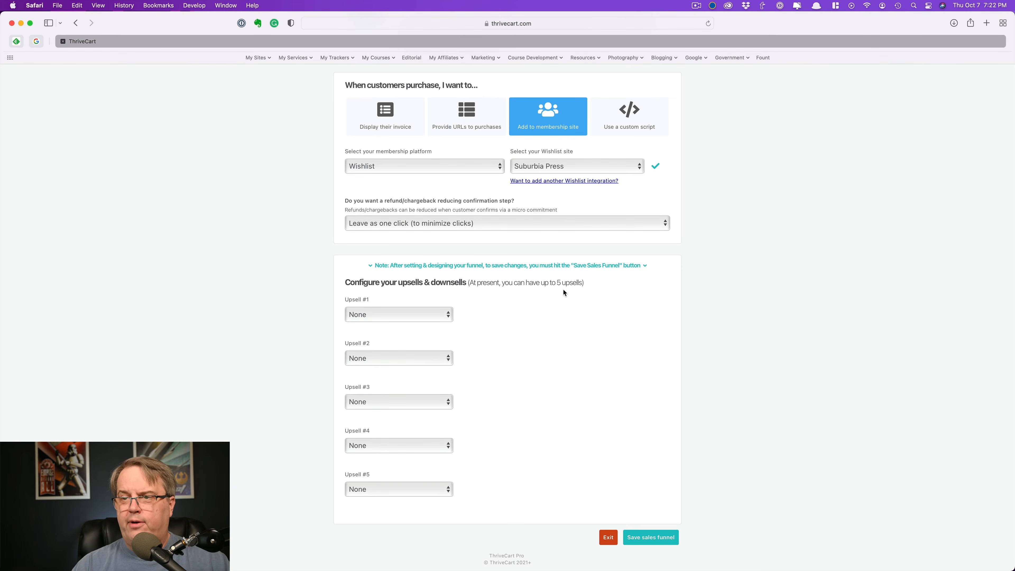
Review the funnel's confirmation step and membership platform choices, keeping one click and Wishlist.
left_click(488, 226)
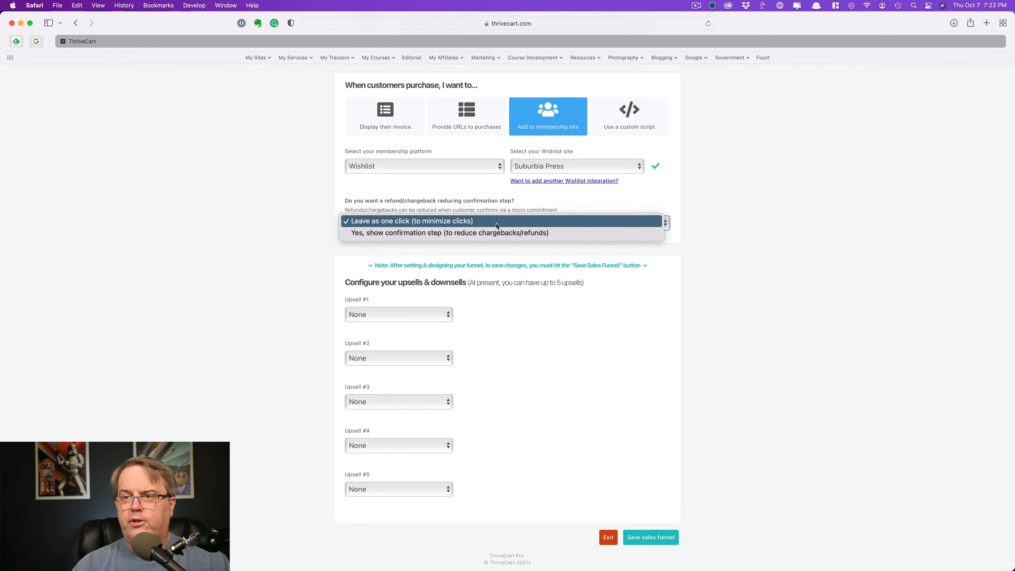
left_click(714, 214)
left_click(482, 168)
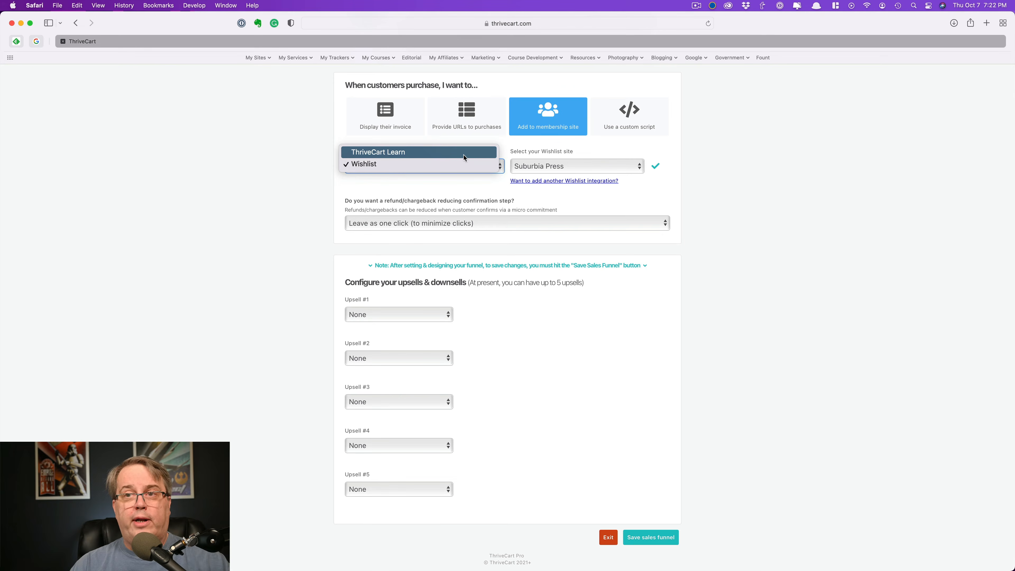
left_click(815, 202)
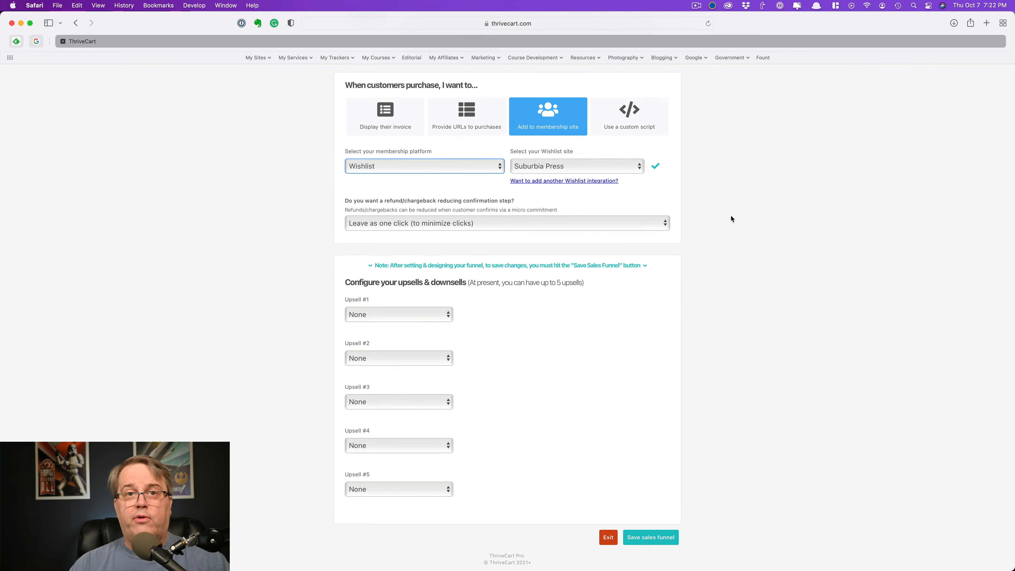
scroll(742, 233, "up", 3)
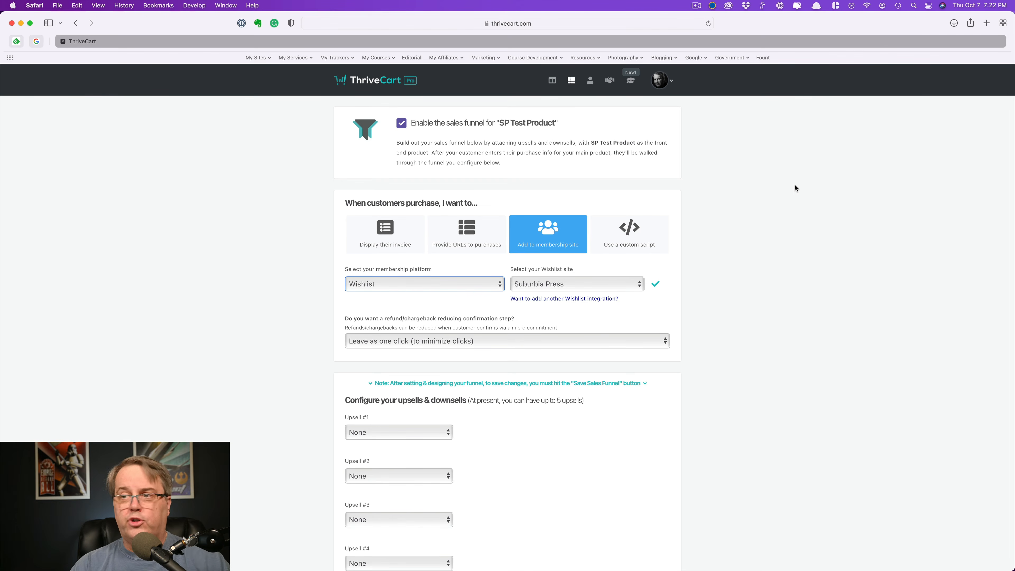
Open the account settings and view the available integrations.
left_click(668, 83)
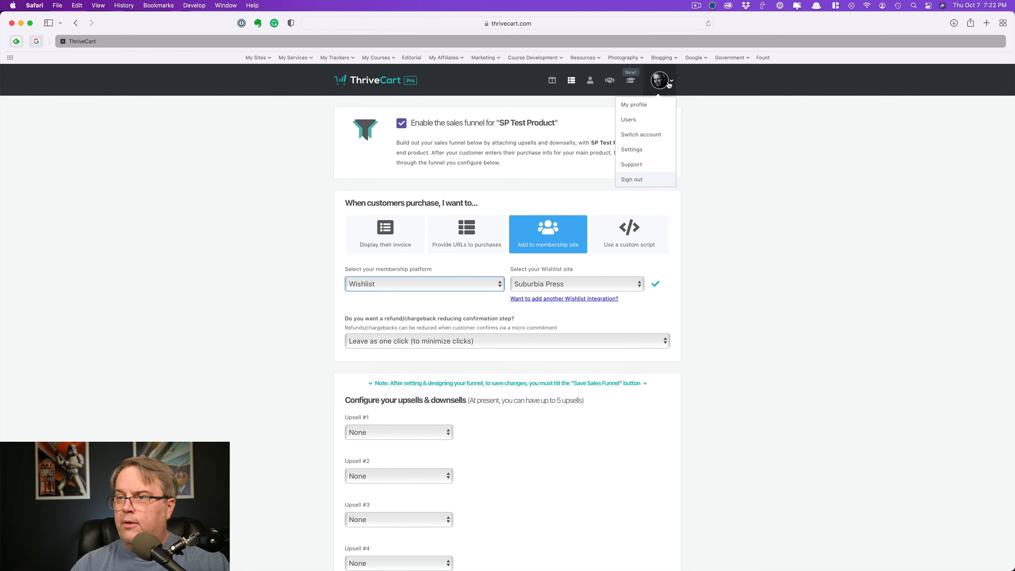
left_click(644, 150)
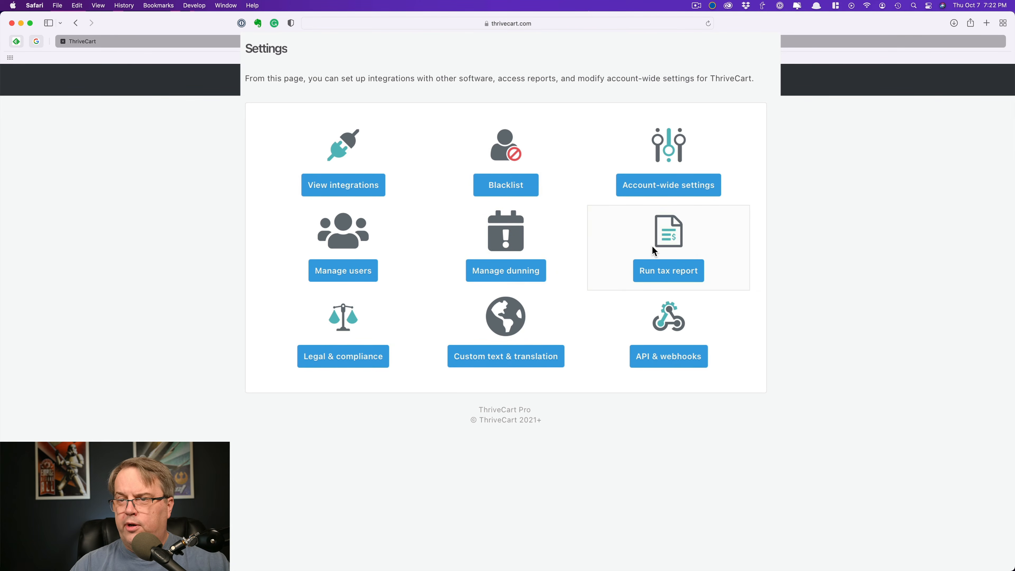
left_click(336, 161)
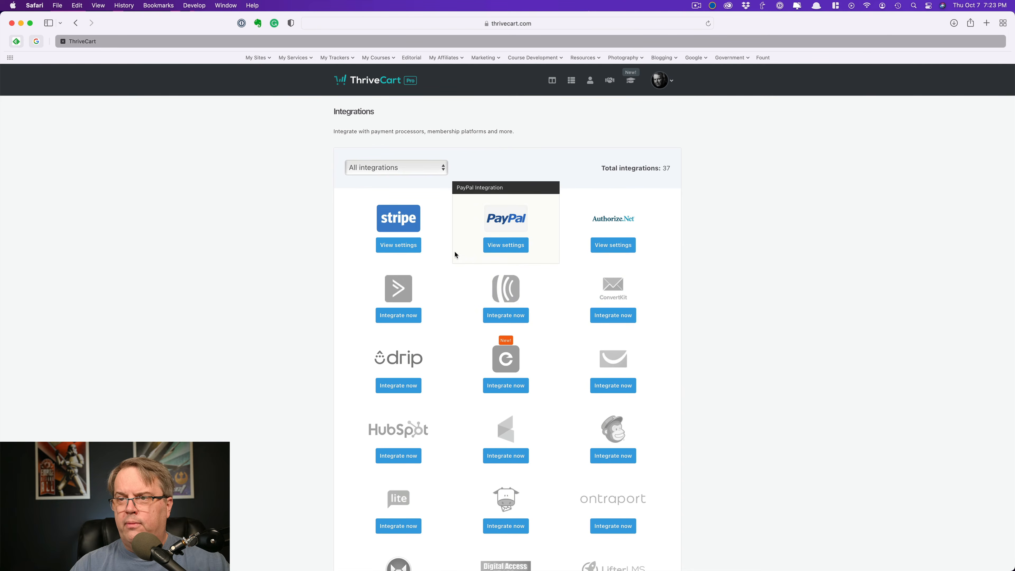
Examine the full integrations list, covering payment processors, email services, membership platforms, shipping services and Zapier.
scroll(790, 267, "down", 1)
scroll(790, 267, "down", 3)
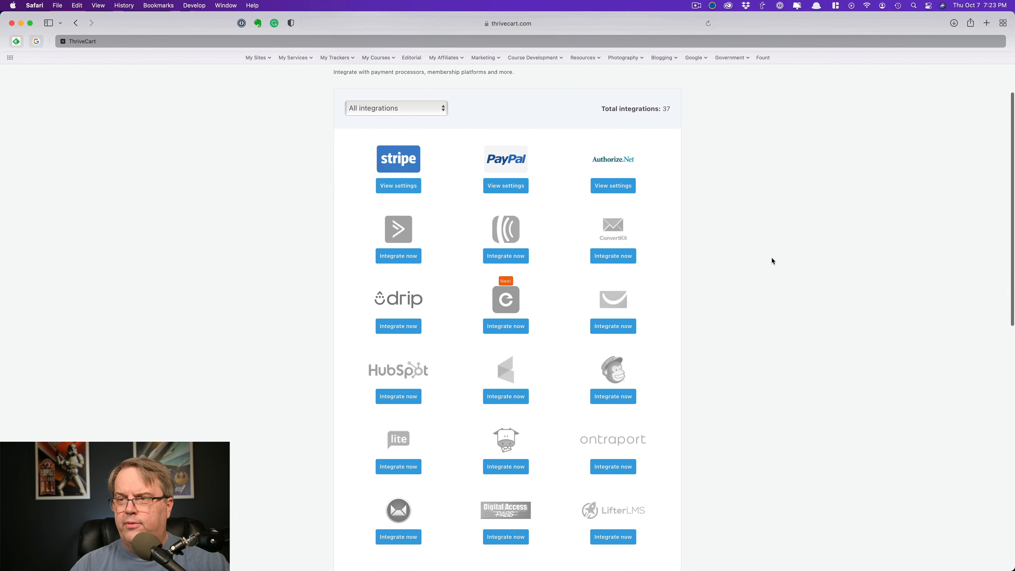
scroll(681, 219, "down", 8)
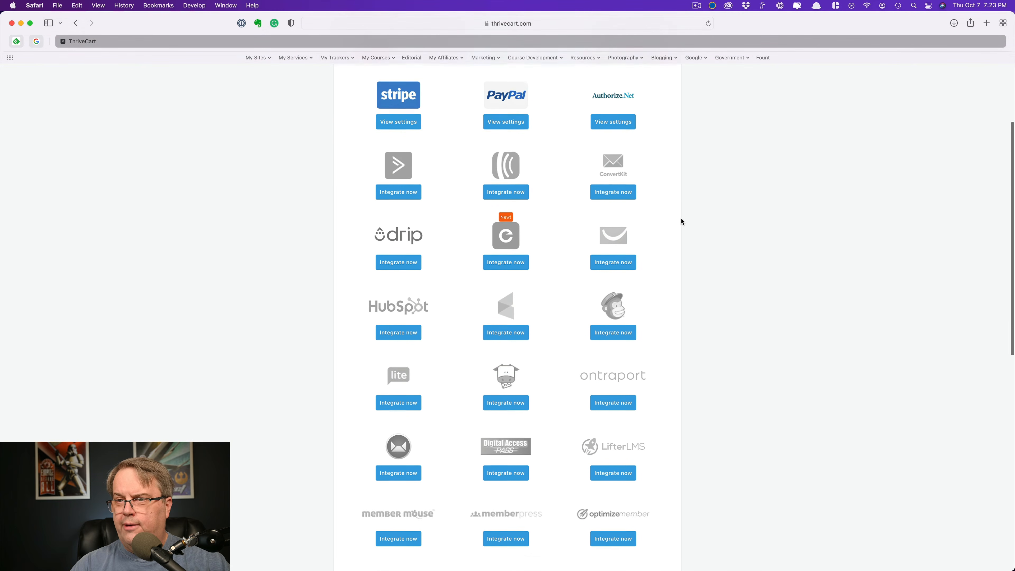
scroll(681, 218, "down", 2)
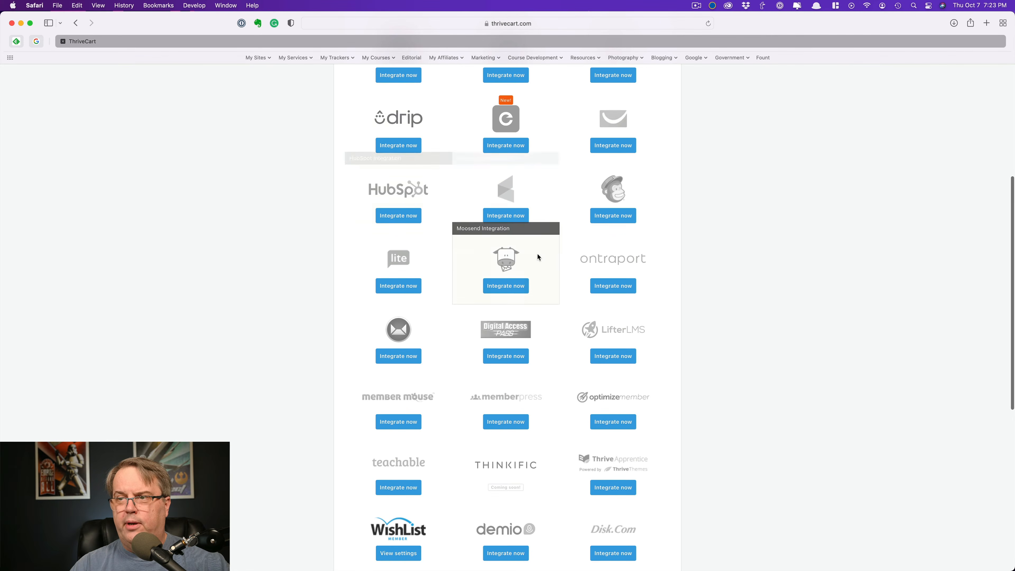
scroll(690, 276, "down", 2)
scroll(692, 279, "down", 3)
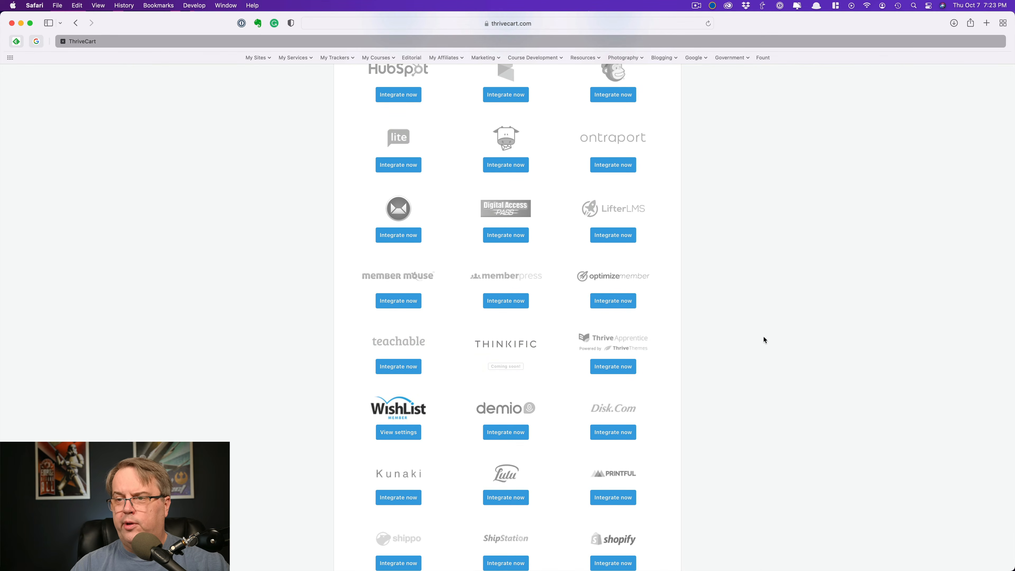
scroll(763, 340, "down", 6)
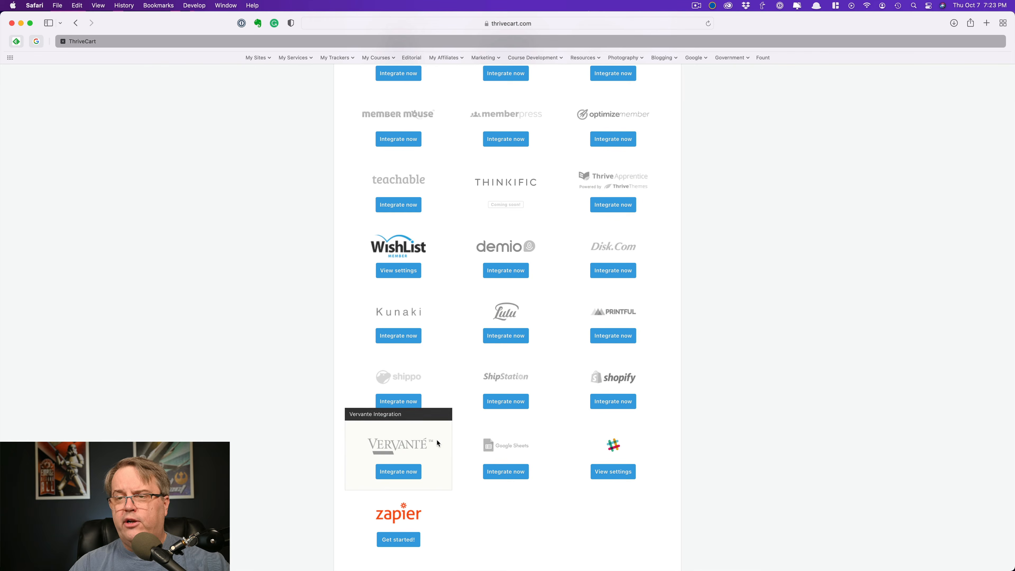
scroll(691, 355, "up", 5)
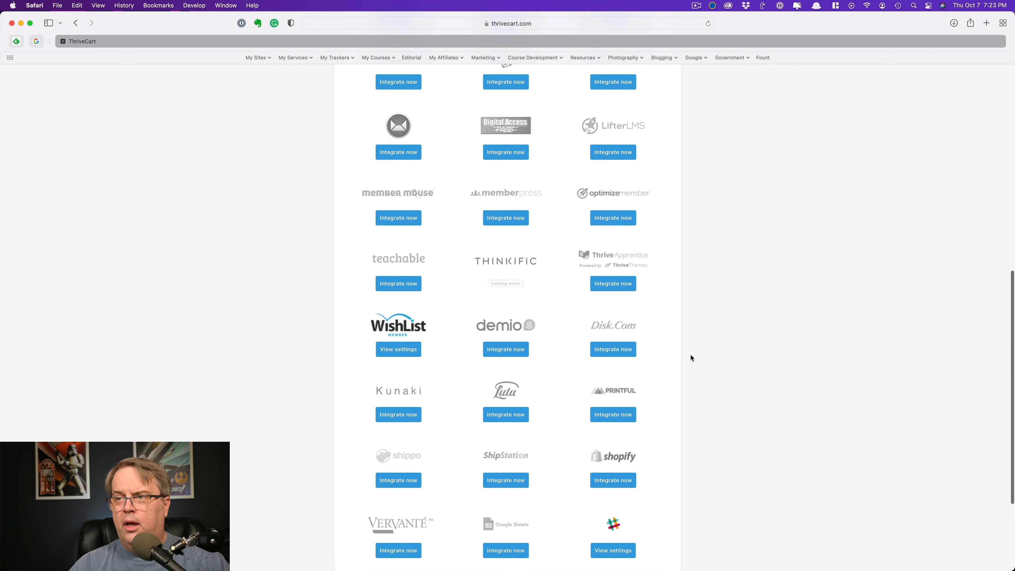
scroll(690, 355, "down", 3)
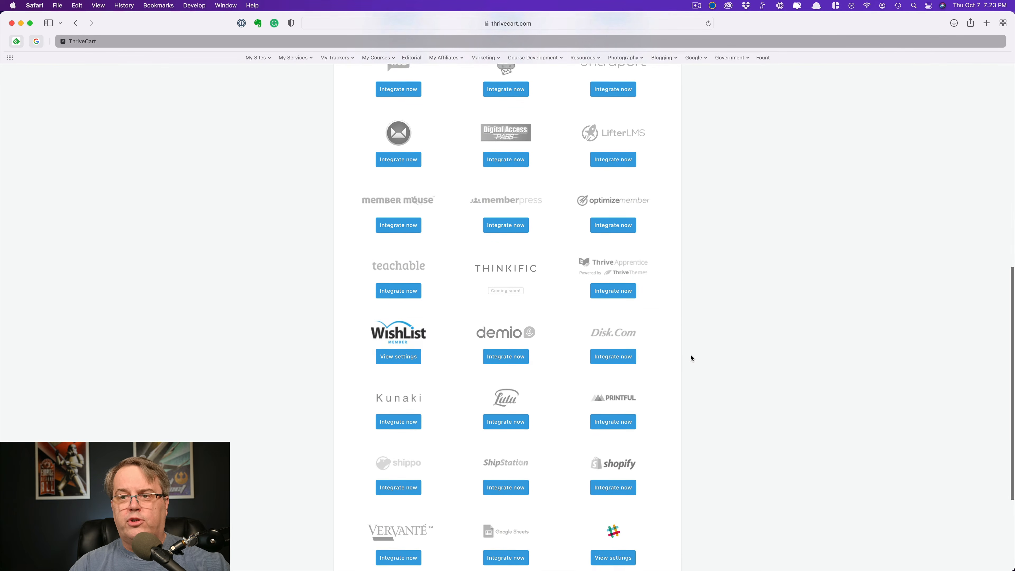
scroll(744, 351, "up", 7)
scroll(744, 352, "up", 6)
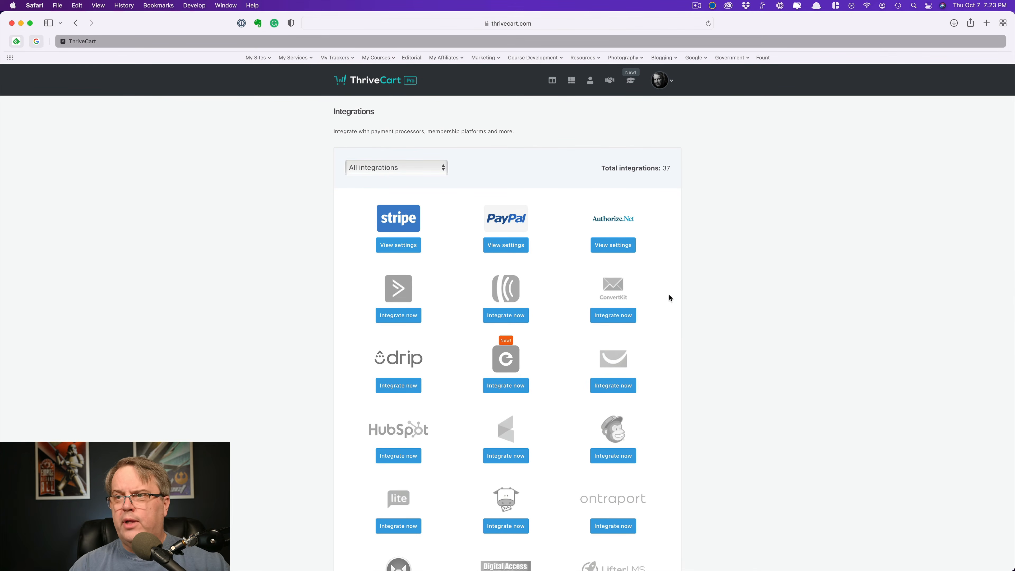
Return to the courses area, open the student's profile on the course access site, and submit the profile update.
left_click(631, 80)
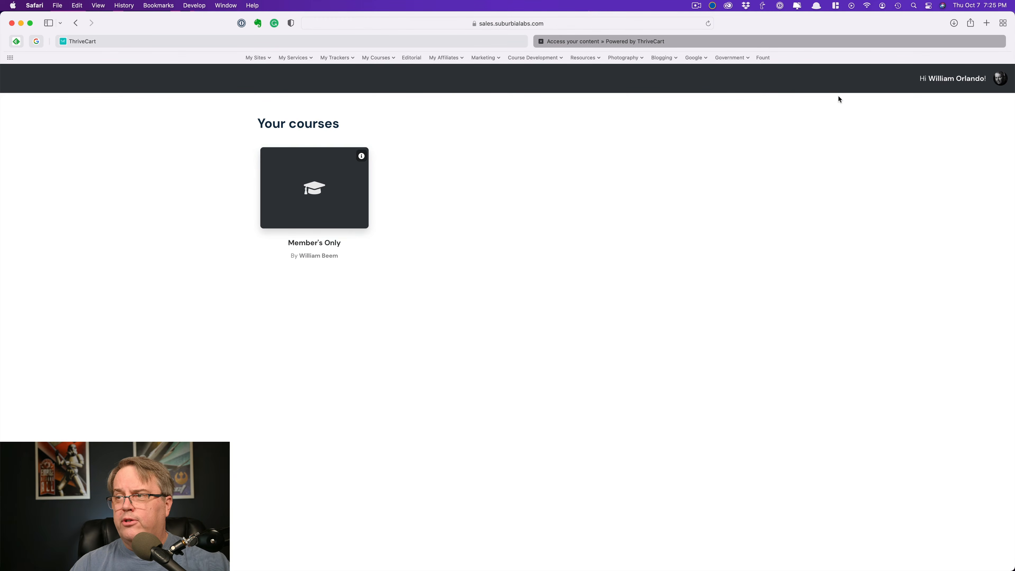
left_click(999, 79)
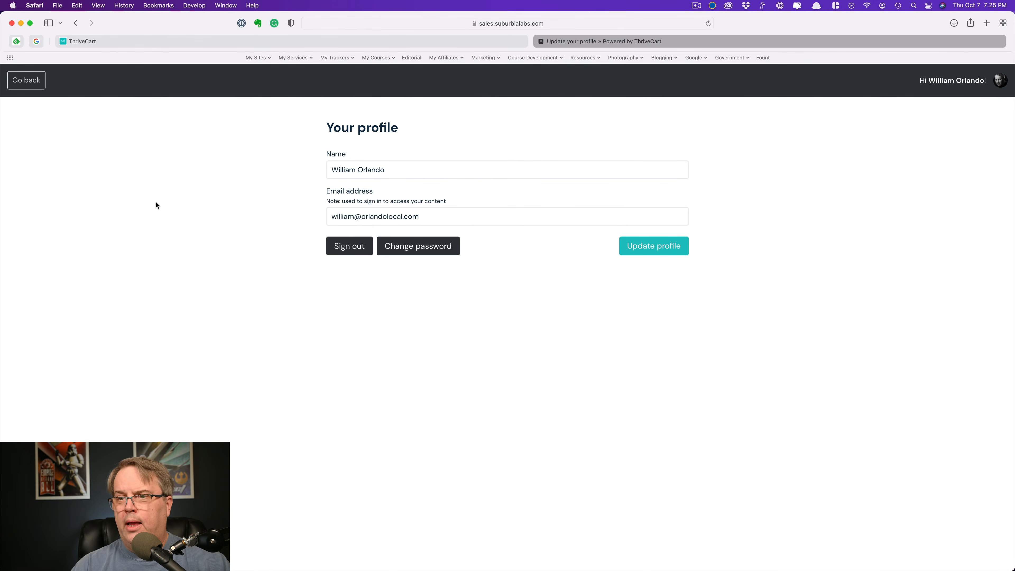
left_click(648, 249)
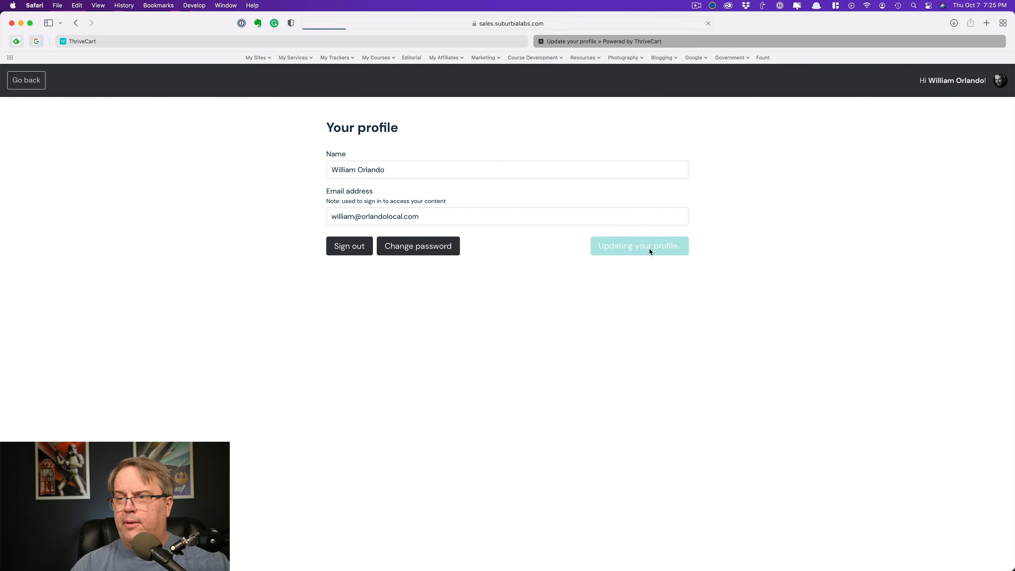
Go back from the profile to the student's courses and open the Member's Only course at its Getting Started lesson.
left_click(20, 83)
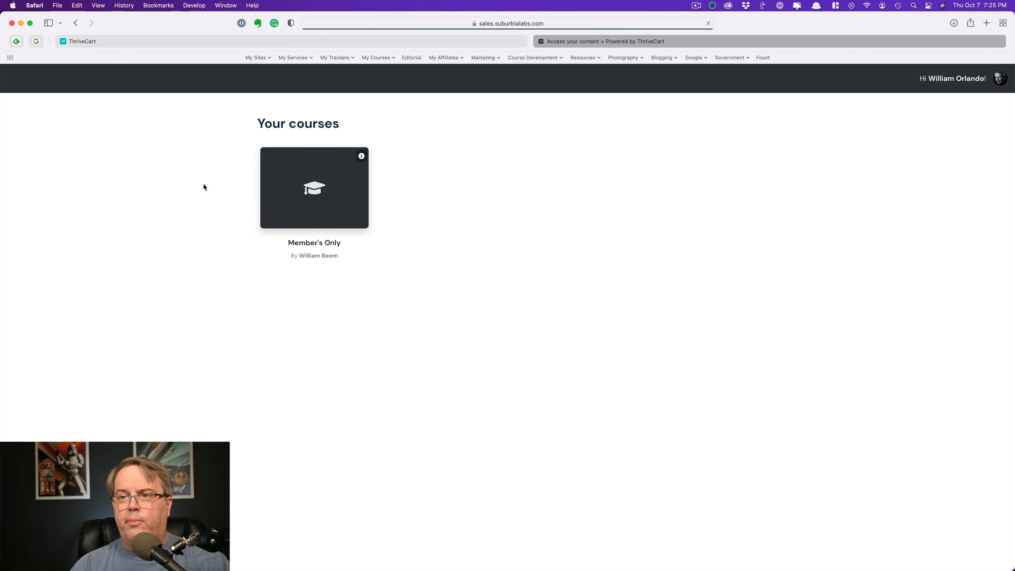
left_click(317, 198)
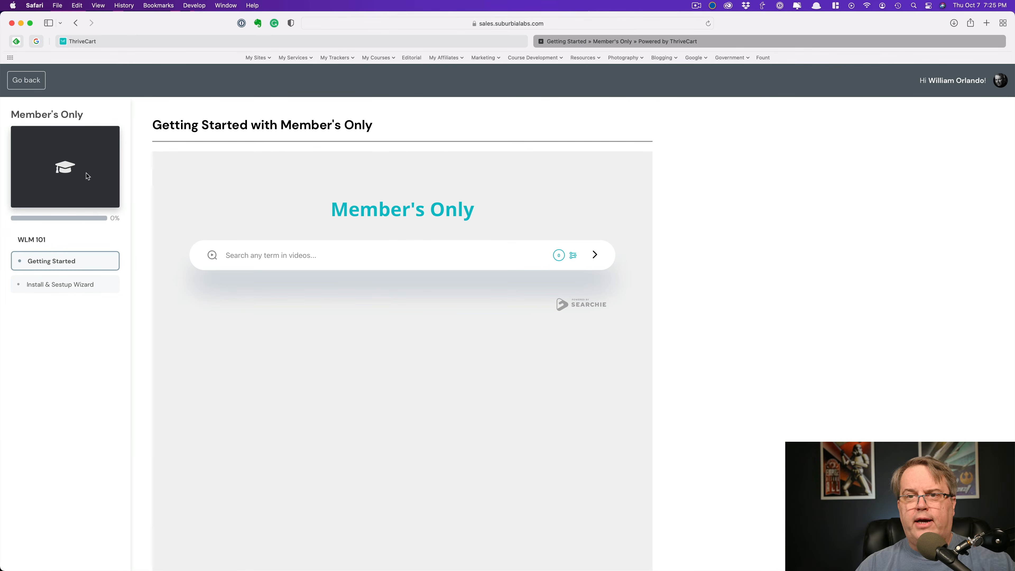
scroll(52, 281, "down", 1)
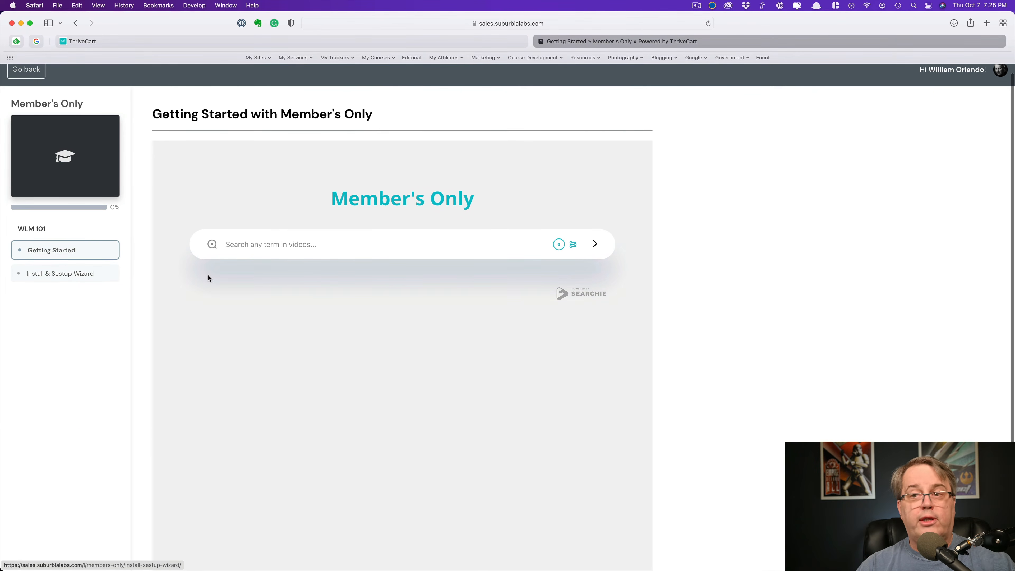
scroll(444, 192, "up", 1)
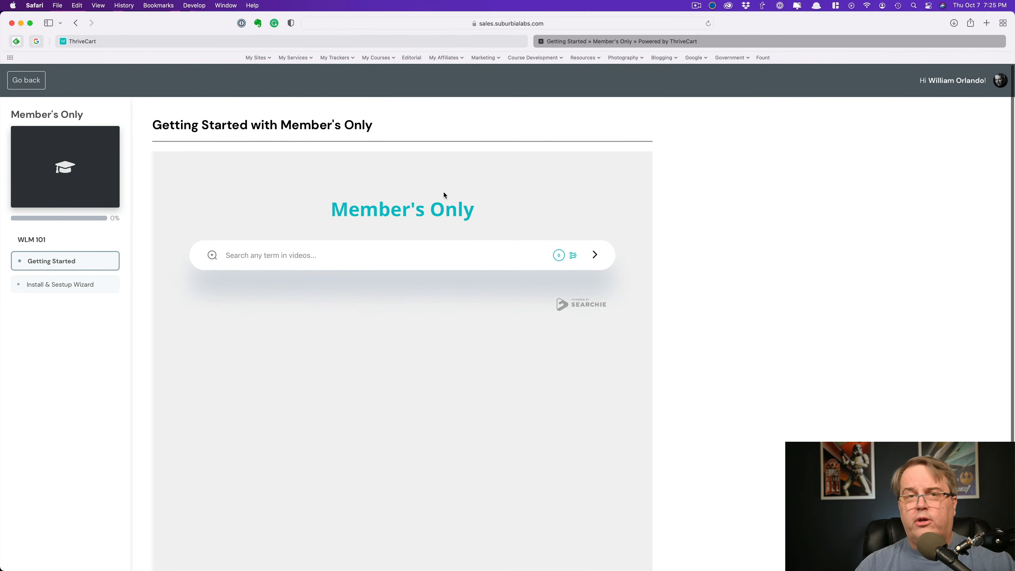
Search the lesson's embedded video library for "integrations".
left_click(376, 253)
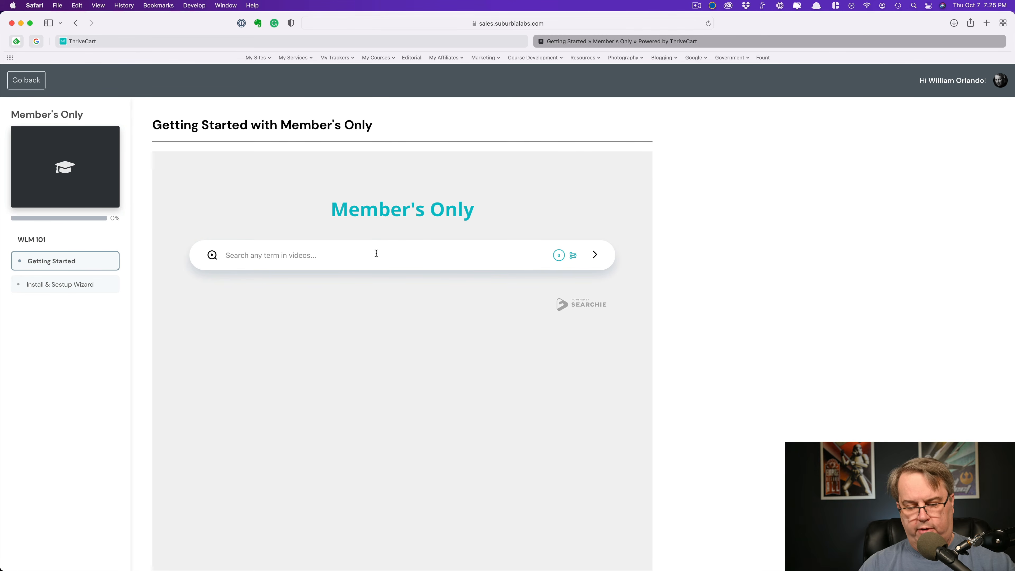
type("integrations")
key("Return")
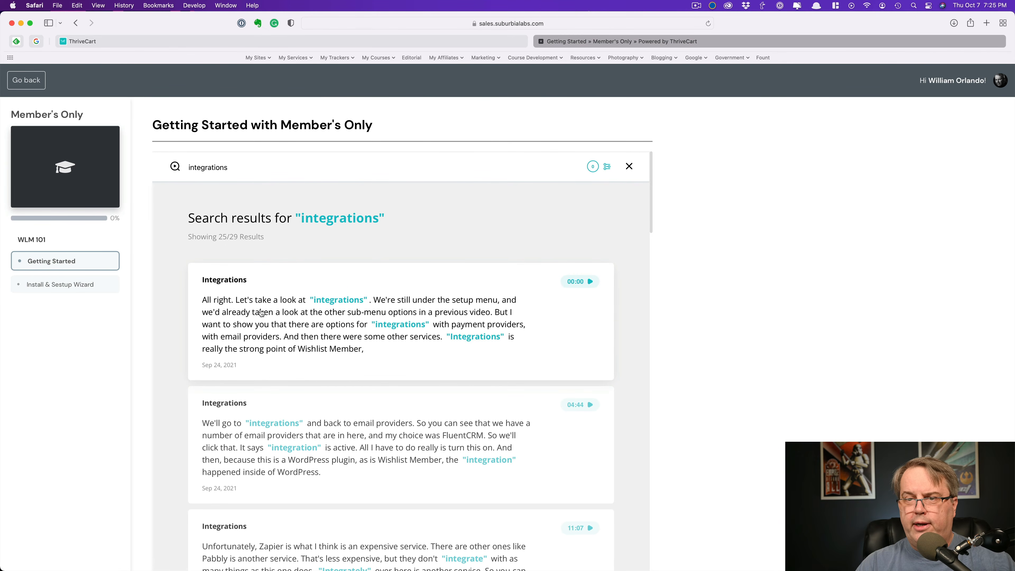
Examine the transcript excerpts and timestamps in the "integrations" search results, covering the Integrations, 3rd Party Integration and Setup videos.
scroll(310, 334, "down", 5)
scroll(310, 334, "down", 3)
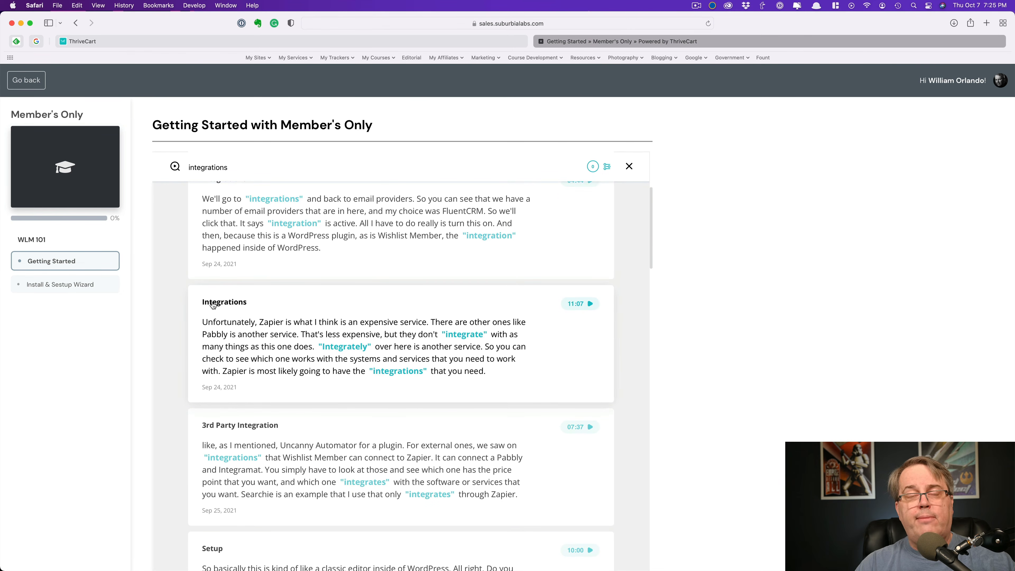
scroll(360, 308, "down", 2)
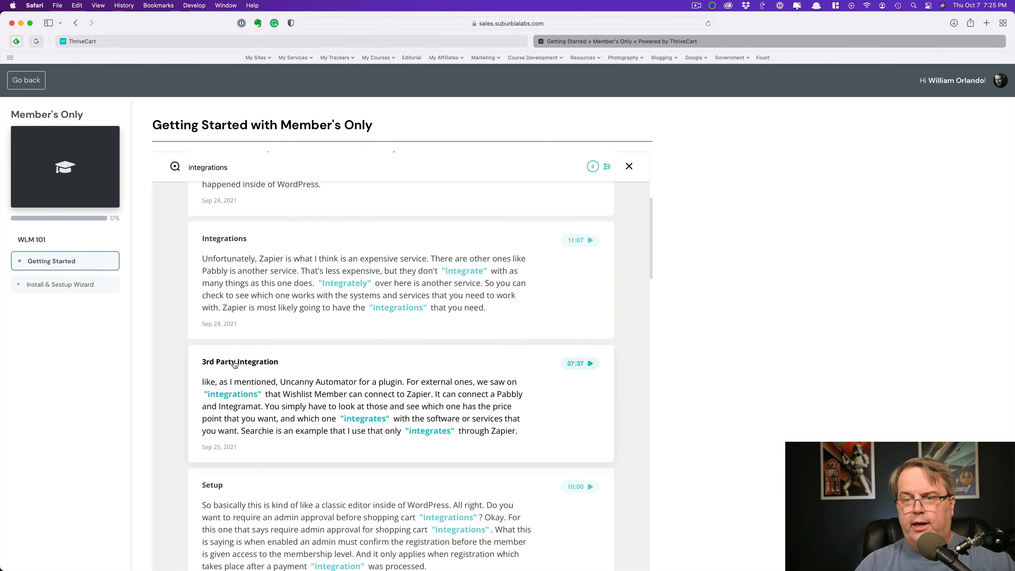
scroll(288, 365, "down", 3)
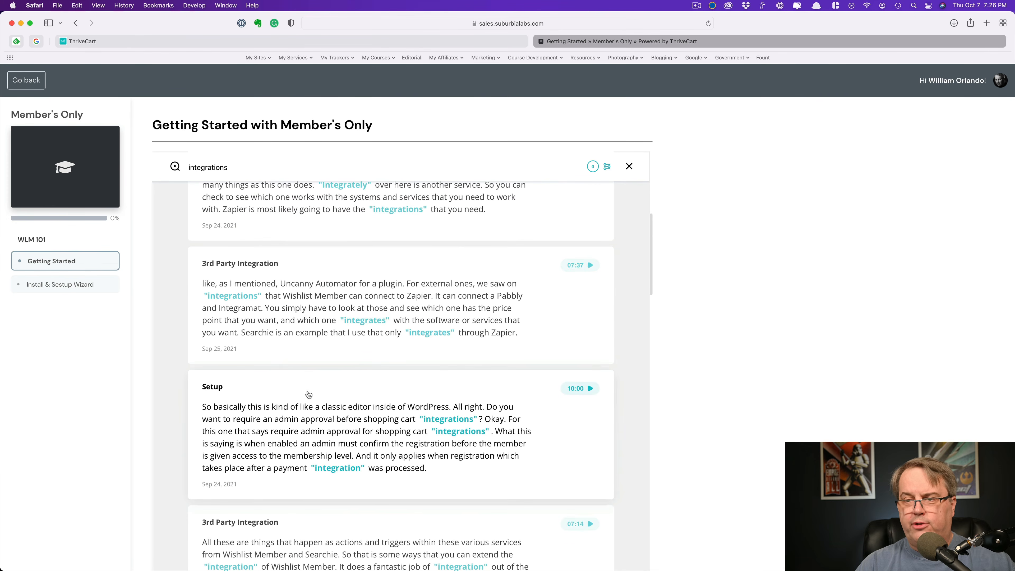
scroll(308, 395, "down", 11)
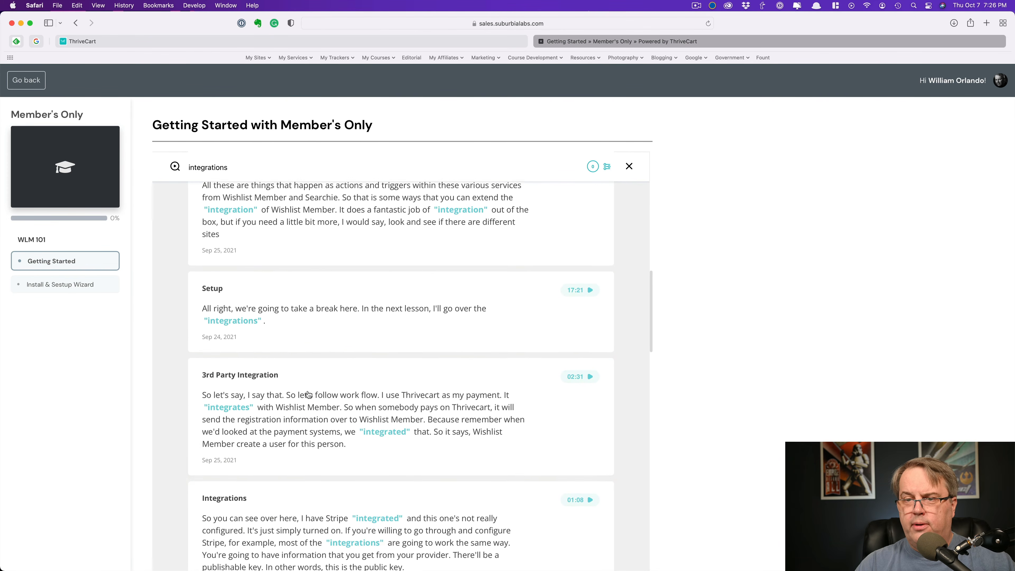
scroll(309, 395, "up", 2)
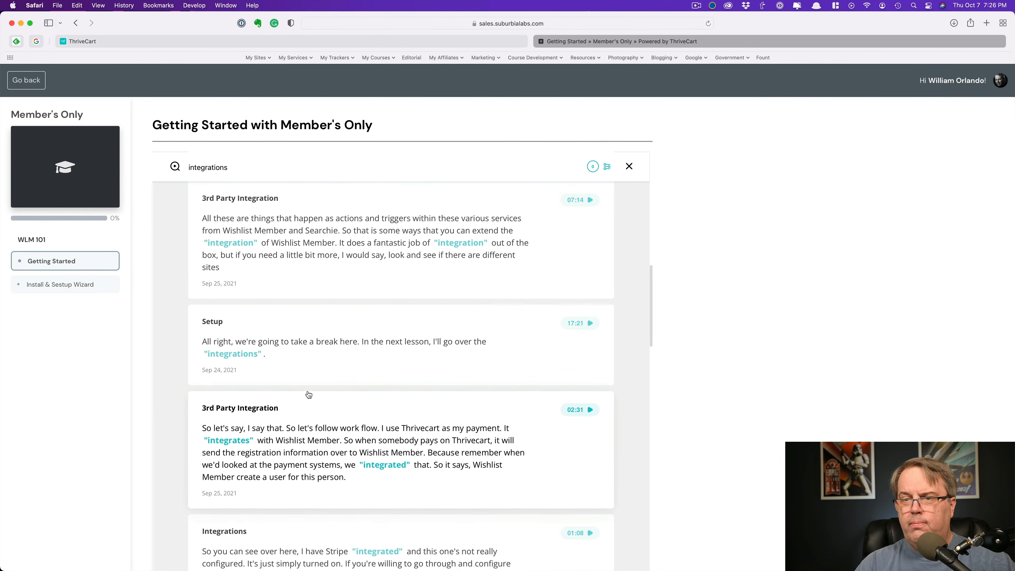
scroll(308, 395, "up", 2)
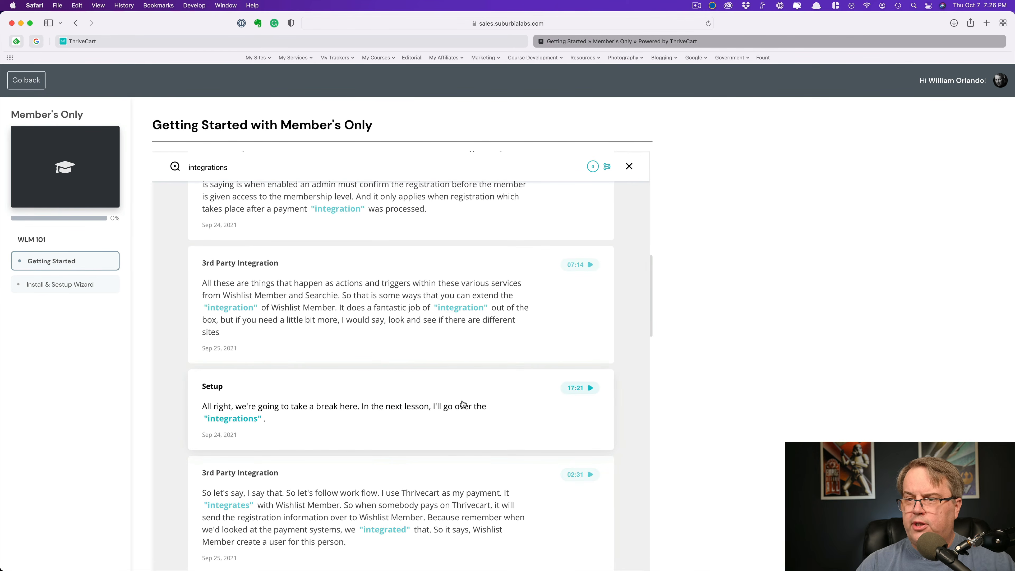
scroll(464, 404, "up", 2)
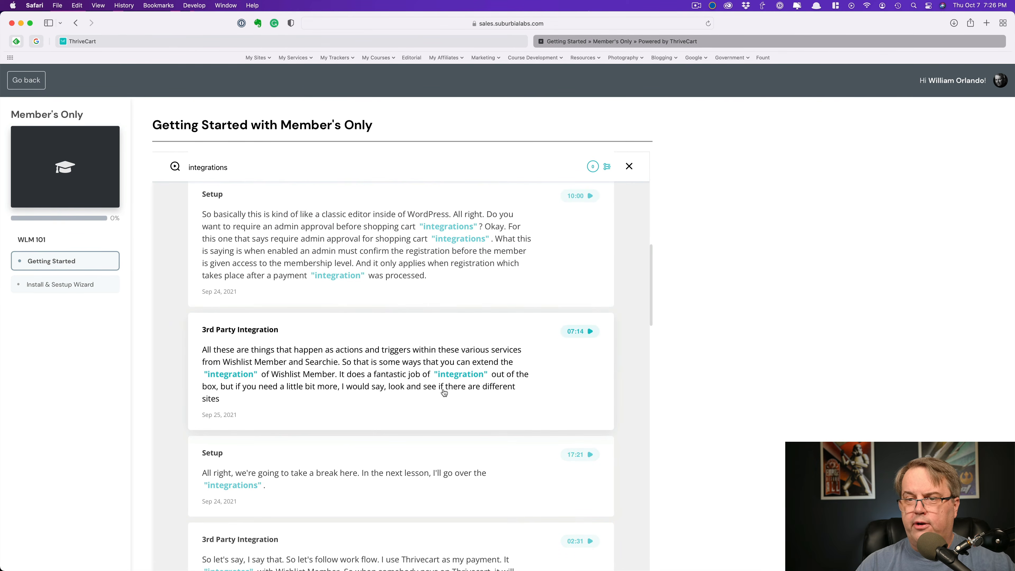
Open the 3rd Party Integration result at 07:14, play the video briefly, and pause it.
left_click(449, 377)
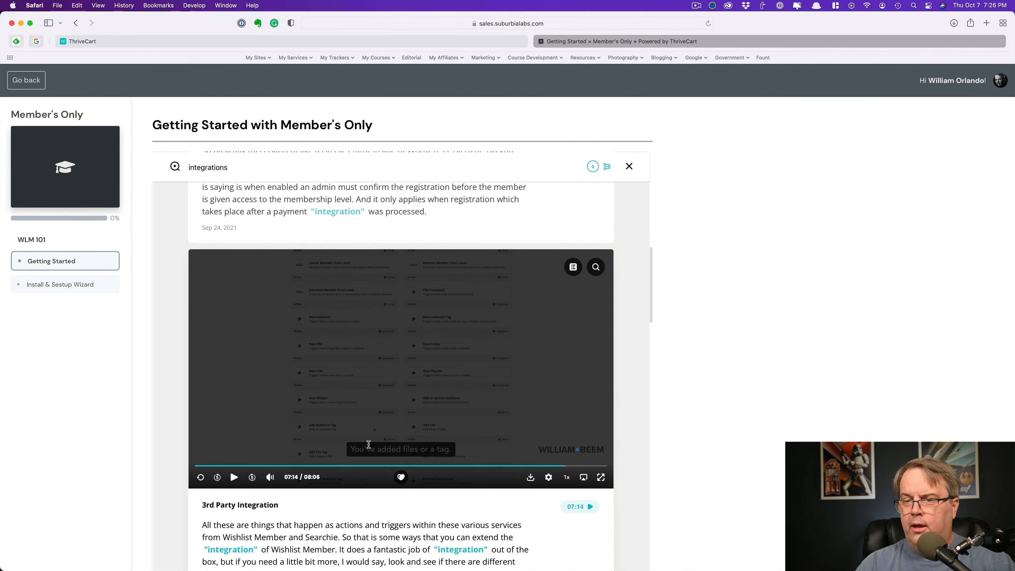
scroll(388, 302, "up", 3)
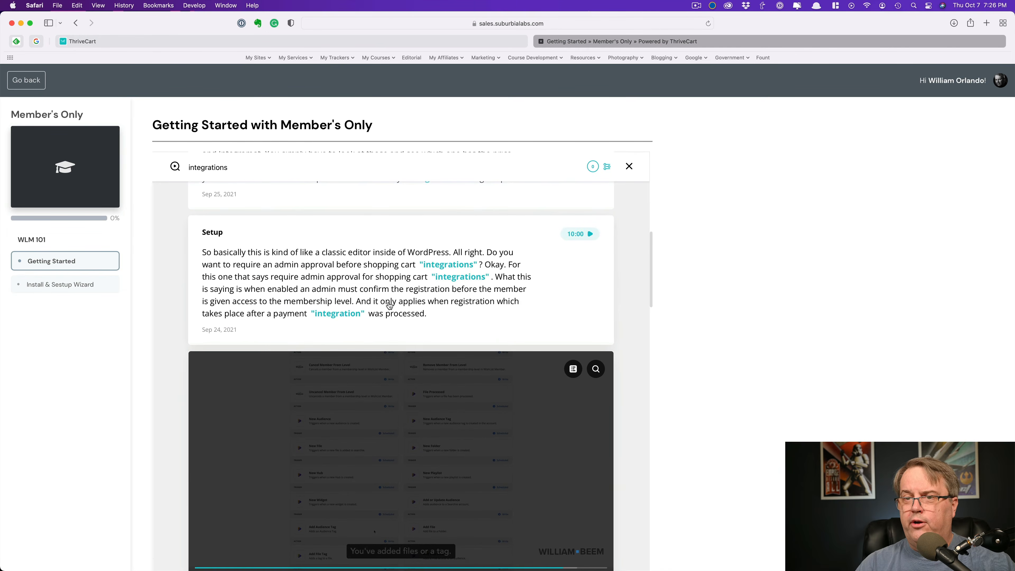
scroll(388, 306, "down", 5)
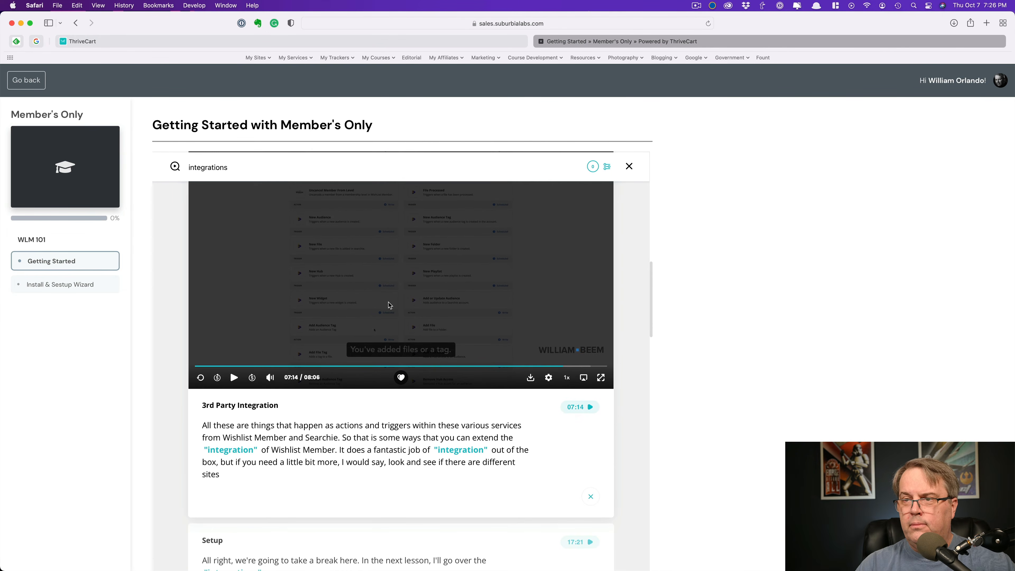
scroll(389, 305, "up", 2)
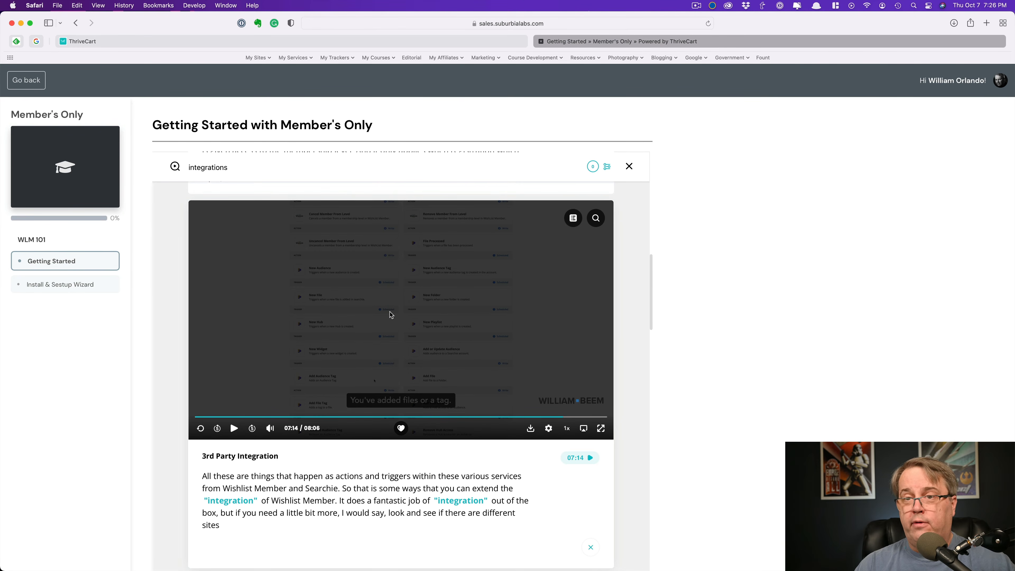
scroll(389, 313, "up", 1)
left_click(235, 436)
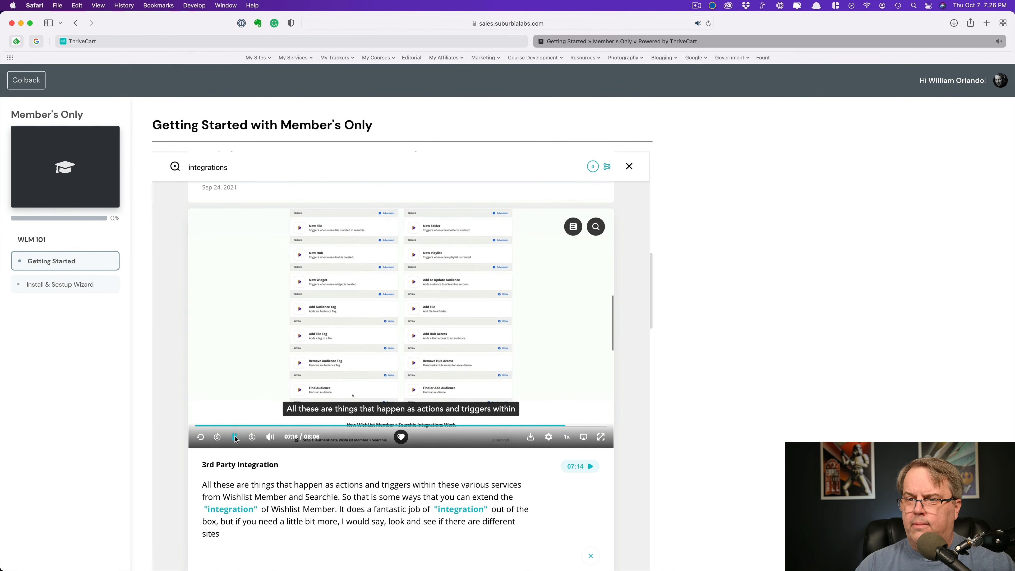
left_click(235, 436)
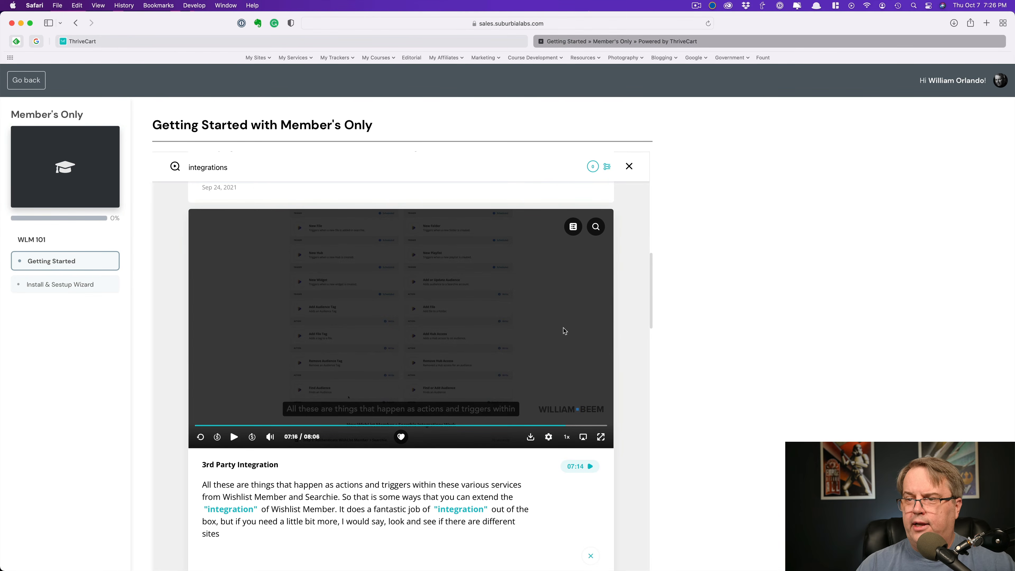
View the 3rd Party Integration video's searchable transcript and its chapter list, closing each one.
left_click(596, 226)
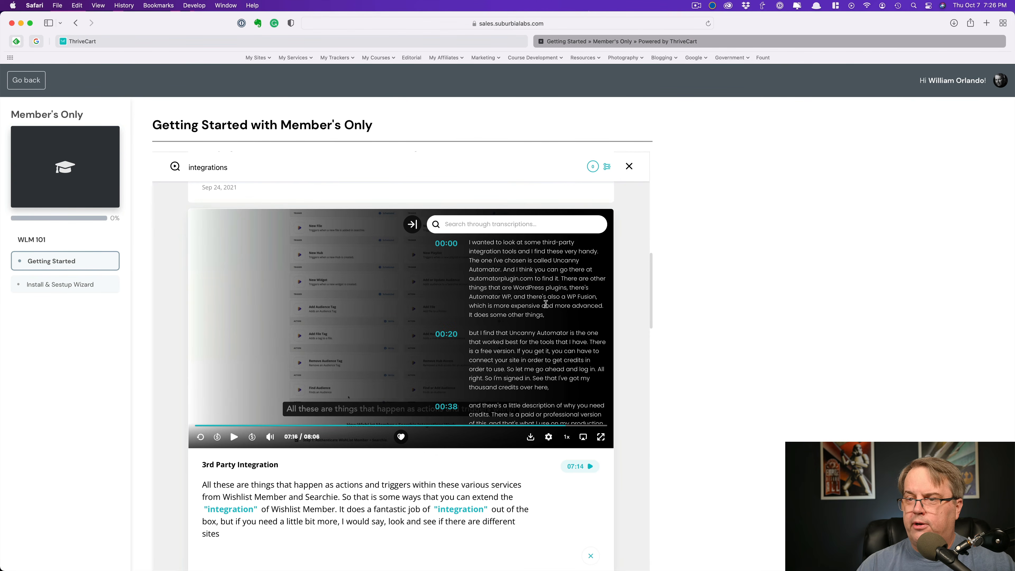
left_click(412, 225)
left_click(572, 226)
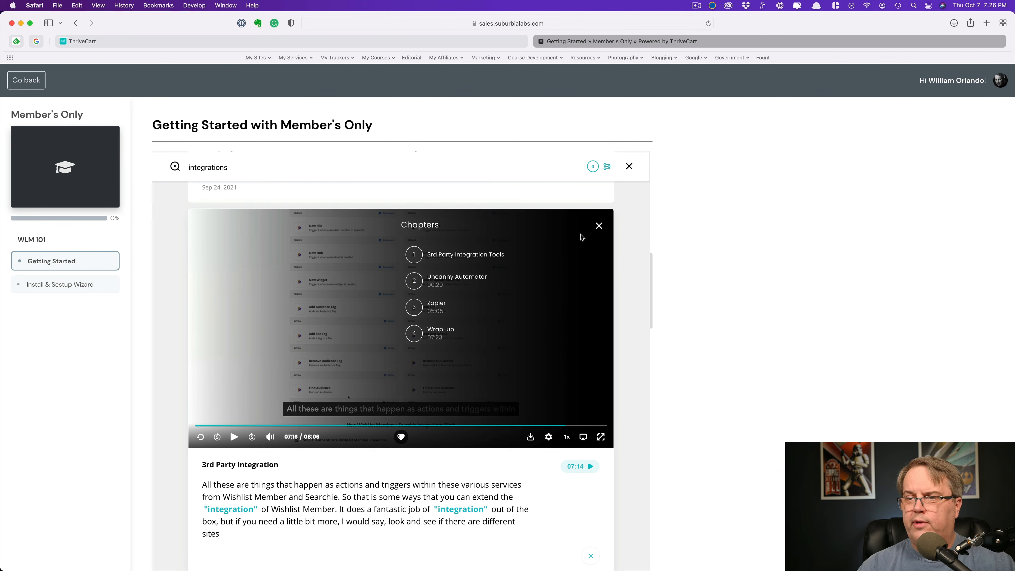
left_click(599, 226)
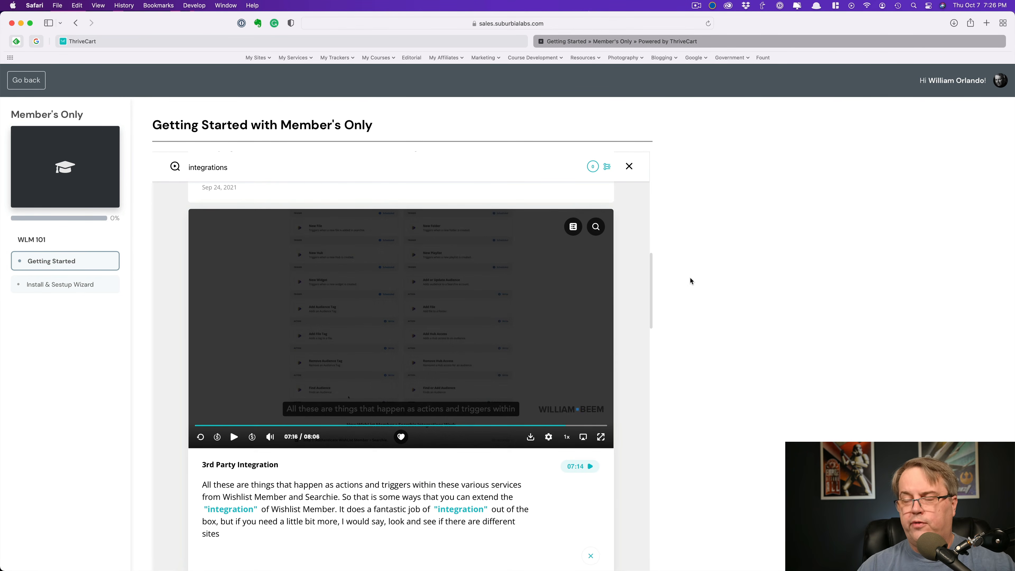
Open the Setup search result at 17:21, play its video from that point, and pause it.
scroll(689, 278, "down", 3)
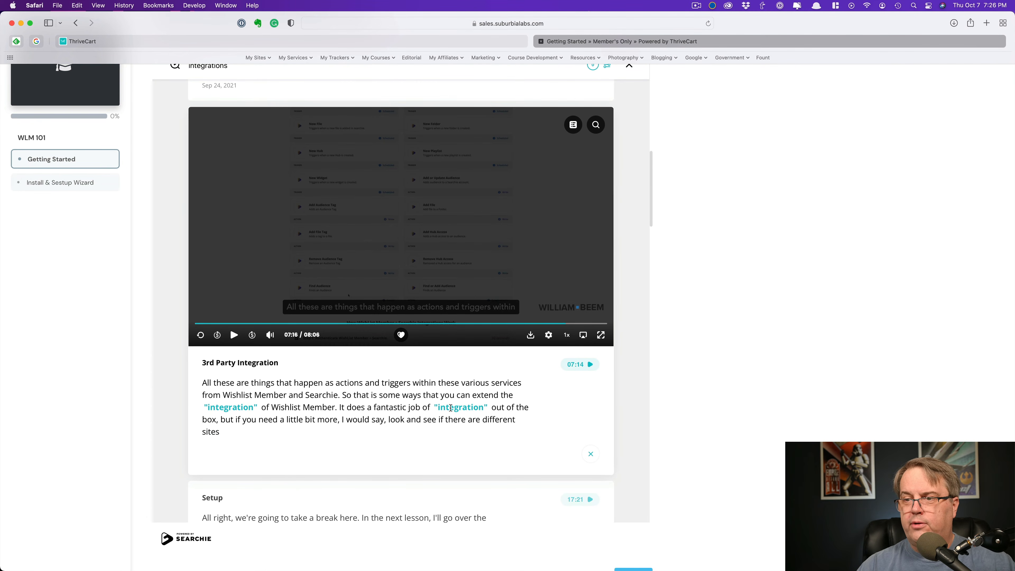
scroll(360, 416, "down", 3)
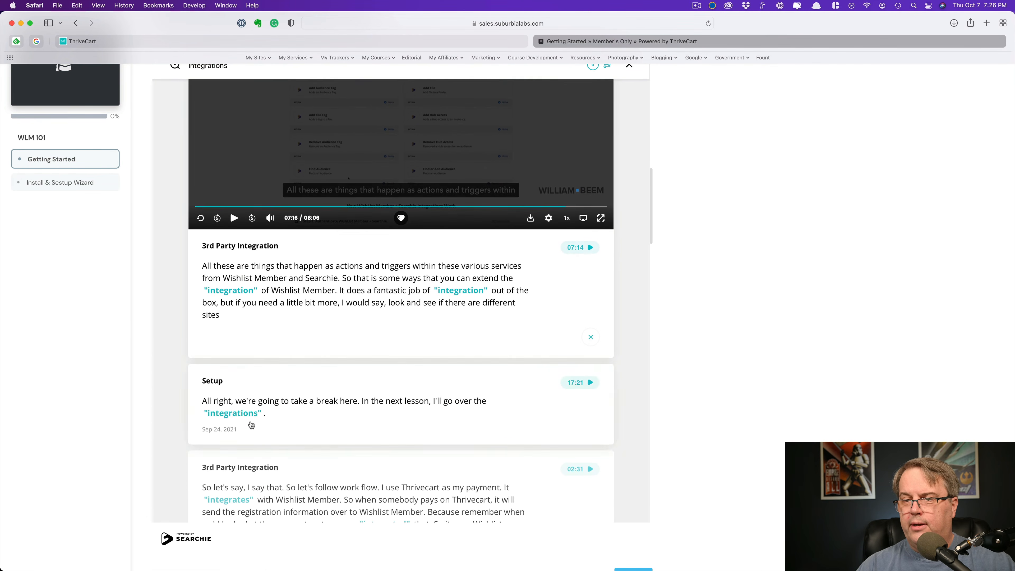
left_click(241, 414)
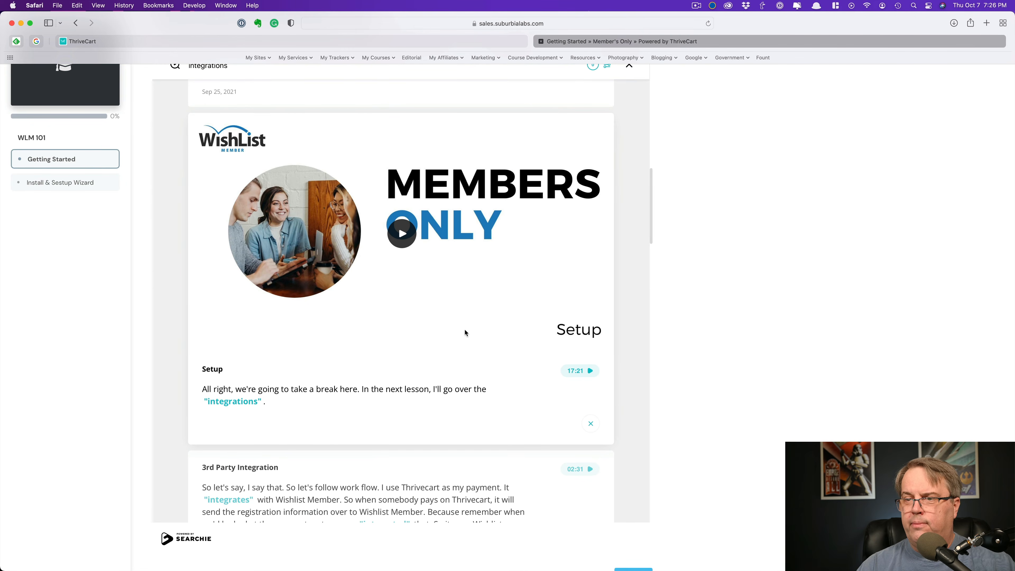
left_click(402, 231)
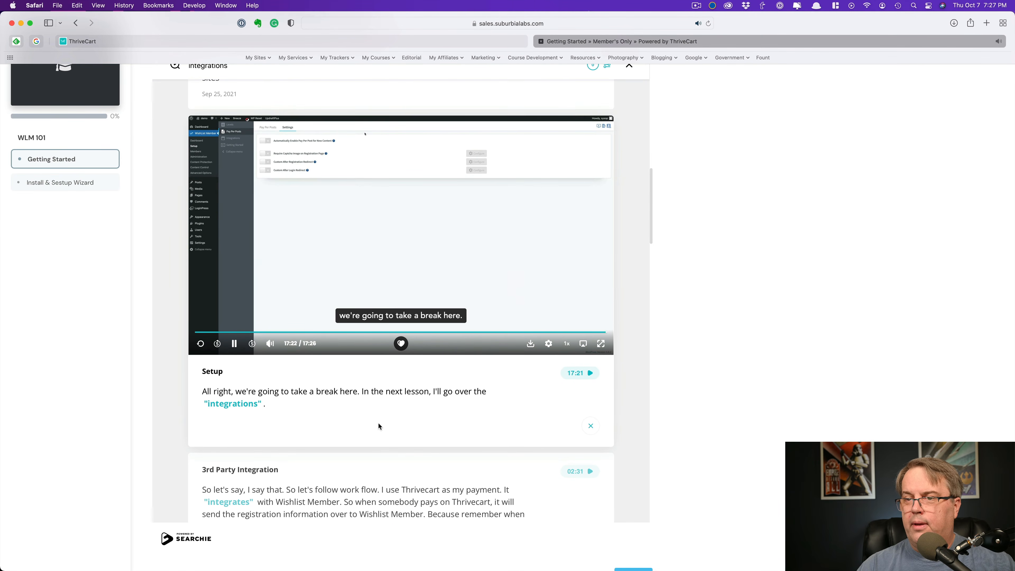
scroll(379, 418, "up", 3)
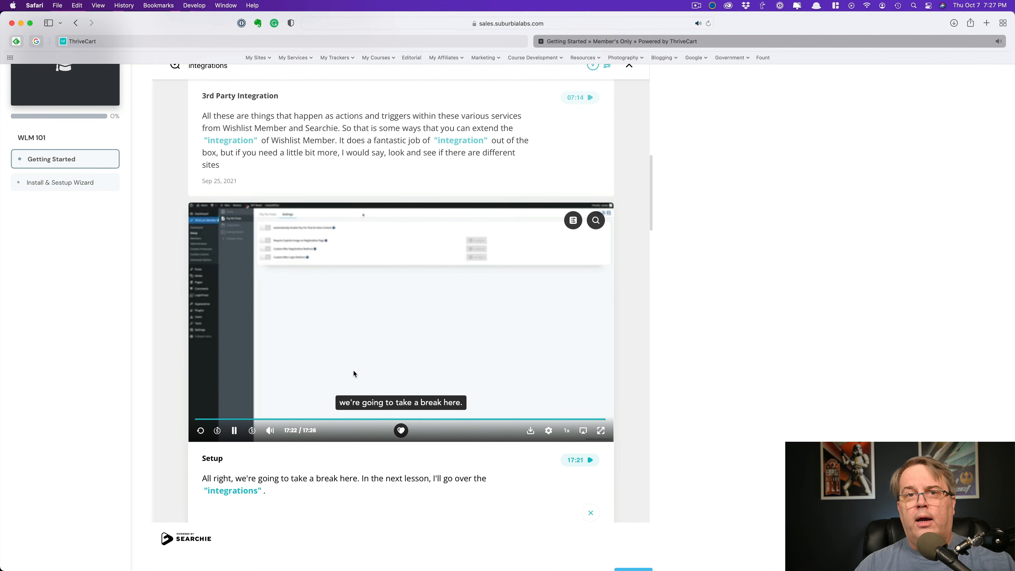
left_click(234, 431)
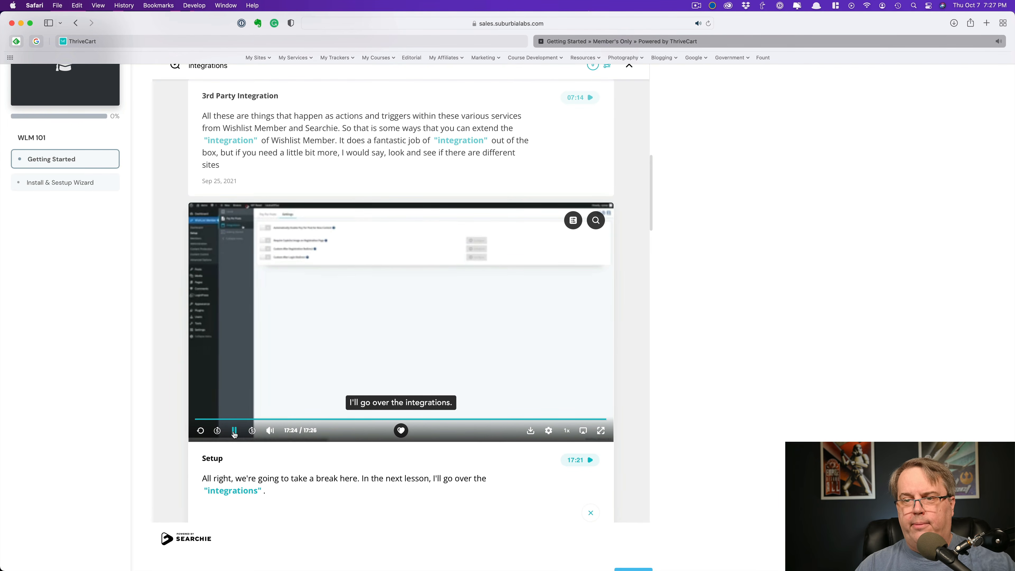
Return to the start of the search results and switch back to the ThriveCart page listing the Member's Only course.
scroll(426, 312, "up", 15)
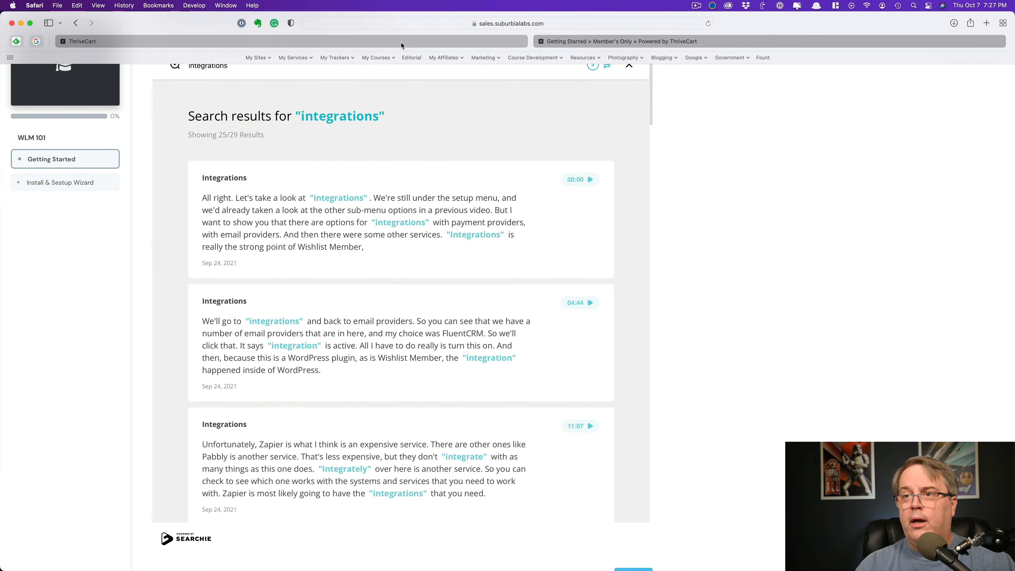
left_click(401, 42)
left_click(621, 246)
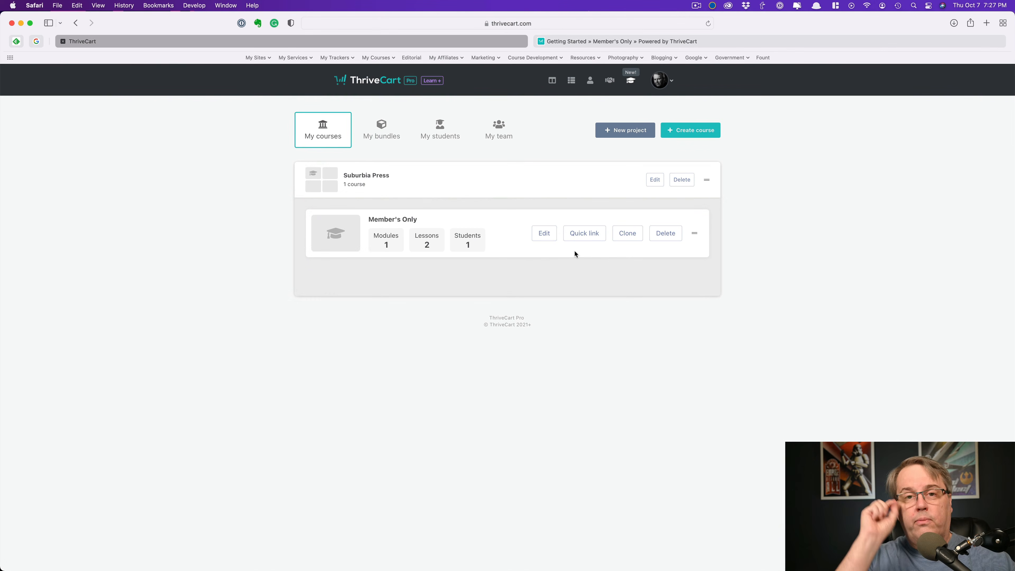